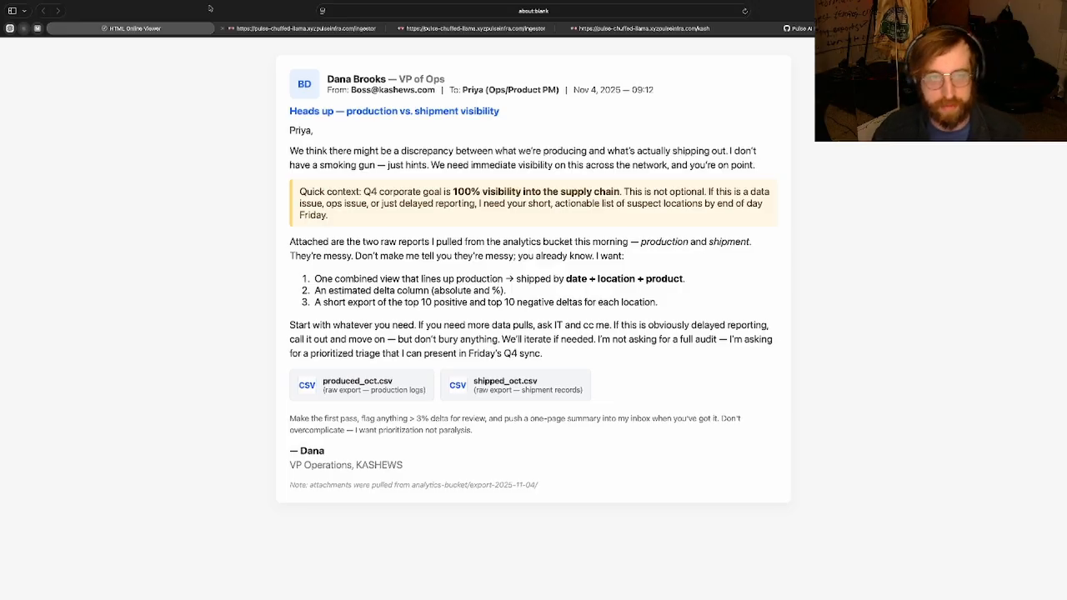
triple_click(239, 185)
click(360, 228)
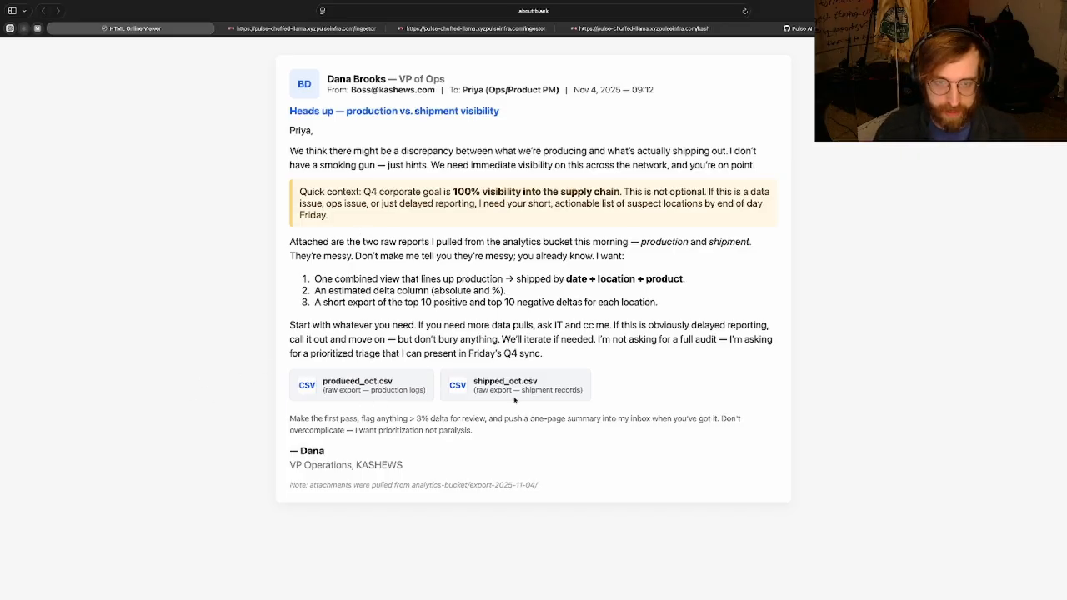
Switch to the desktop and open produced.csv with LibreOffice
key(ctrl+Left)
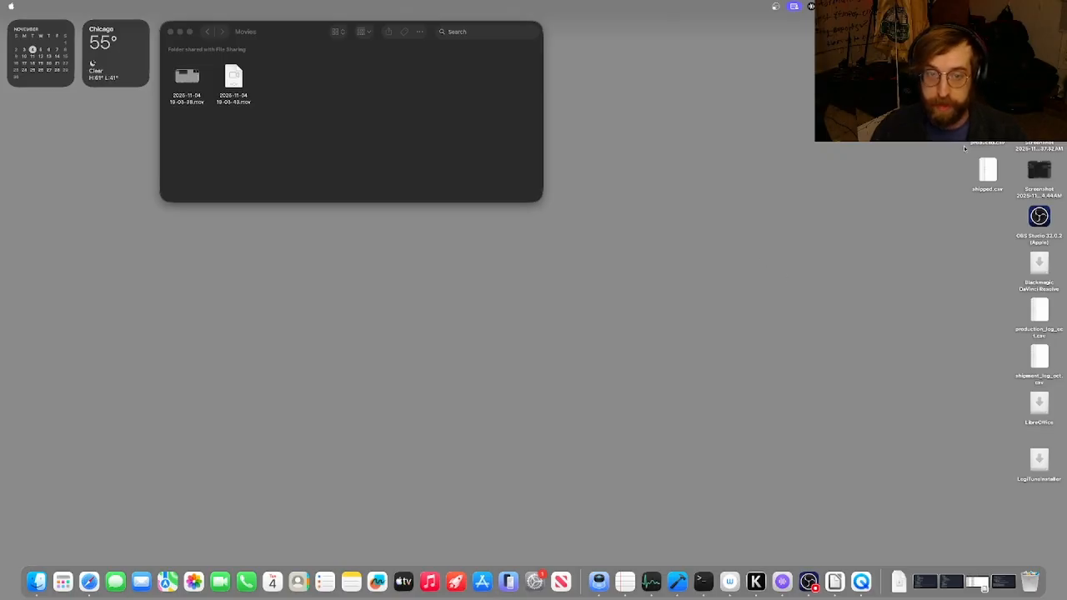
right_click(988, 135)
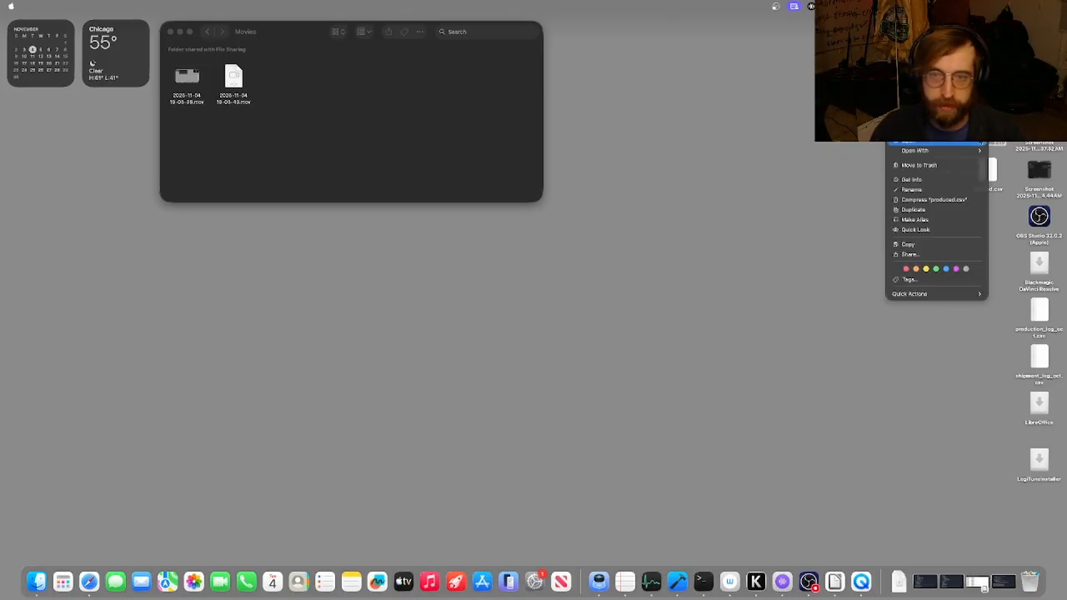
mouse_move(953, 152)
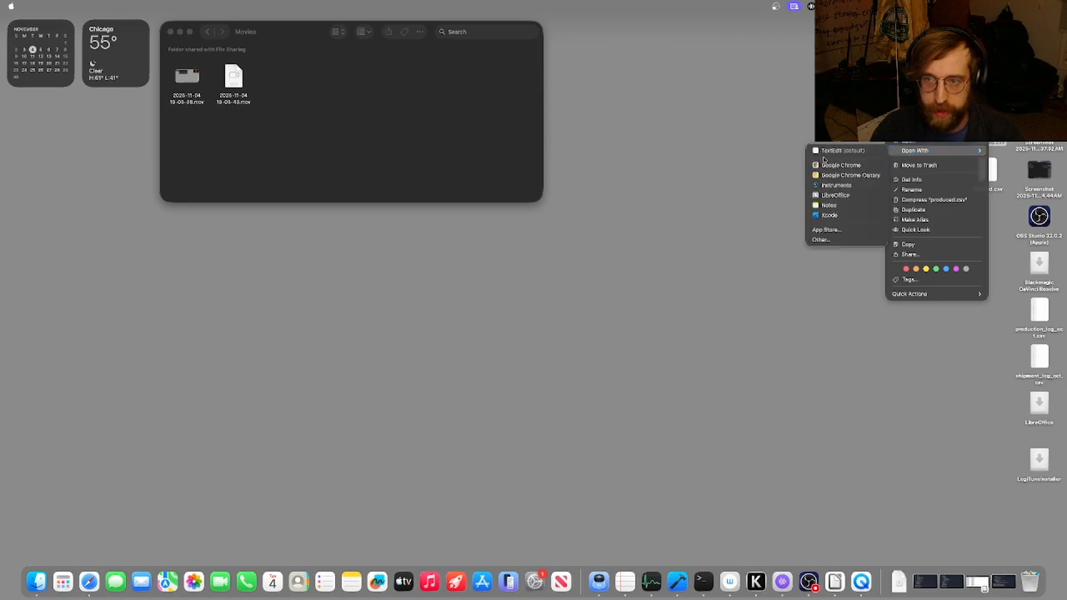
click(836, 195)
click(621, 415)
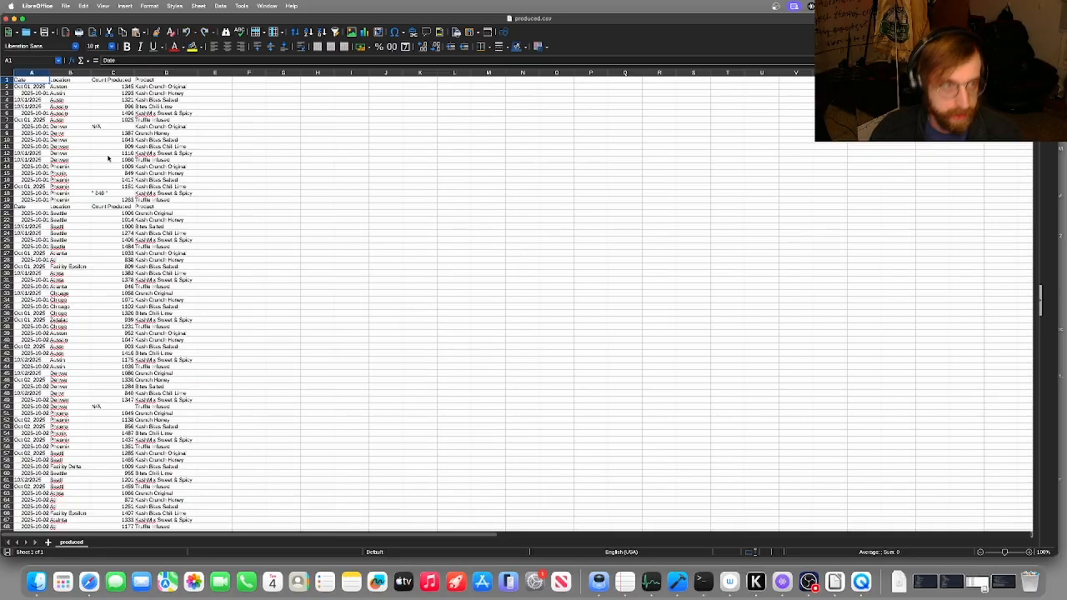
Examine the date formats and the location spellings in the first rows of the production data
scroll(108, 157, up, 5)
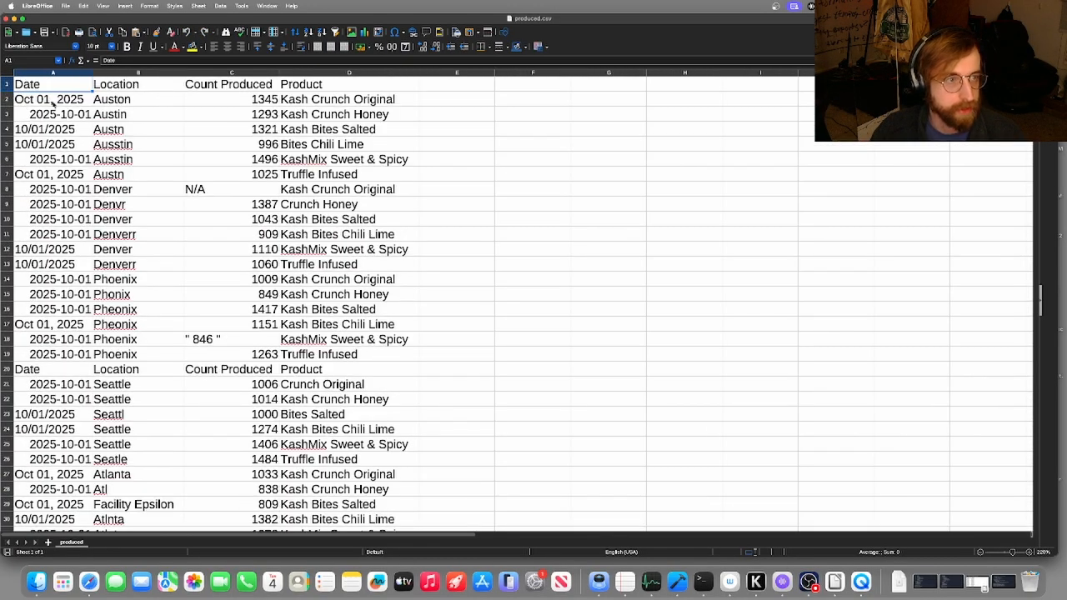
click(58, 101)
click(80, 127)
click(77, 116)
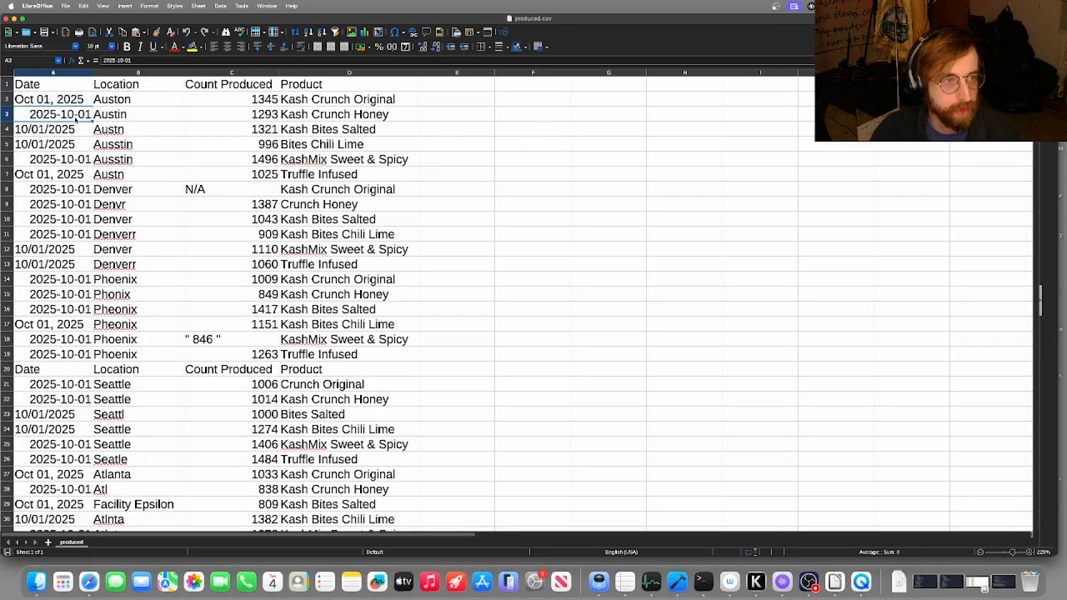
click(122, 130)
click(123, 145)
click(127, 159)
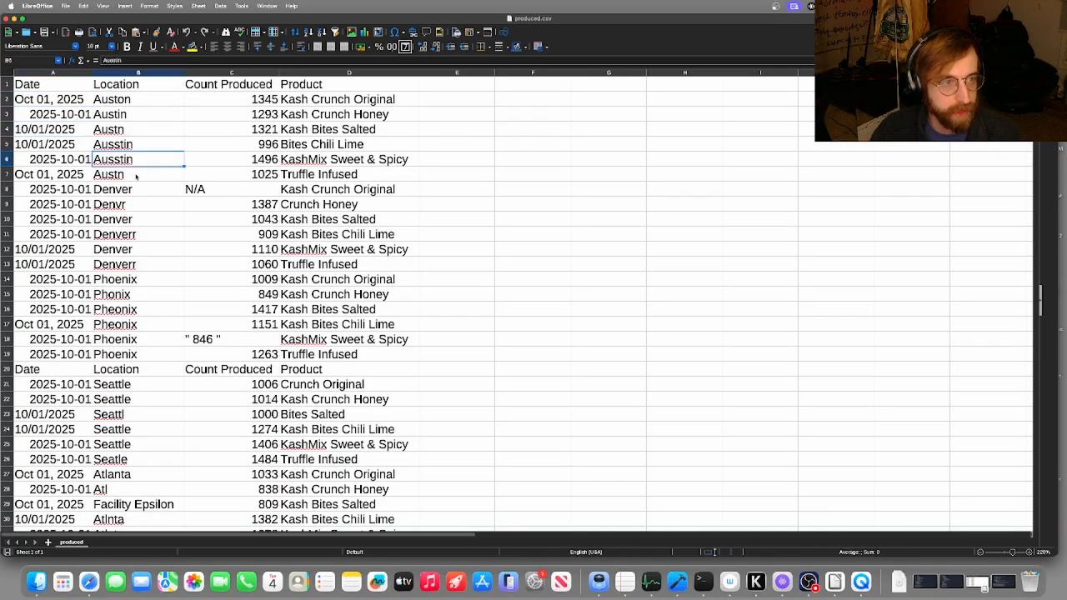
Check the rest of the production data for inconsistent facility names, stray header rows, invalid counts and varying product names
scroll(152, 254, down, 1)
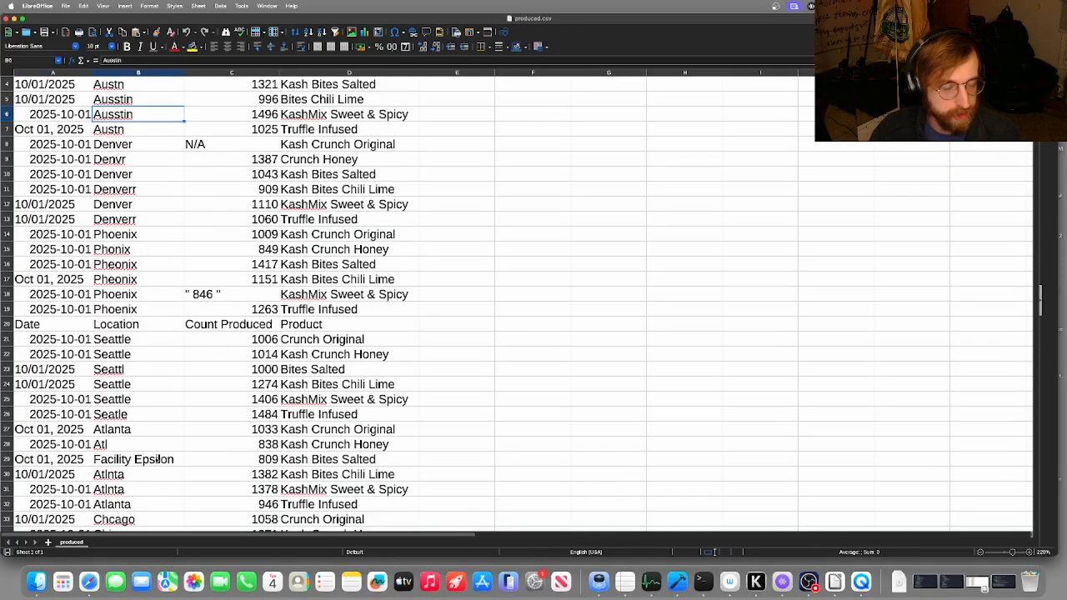
click(158, 459)
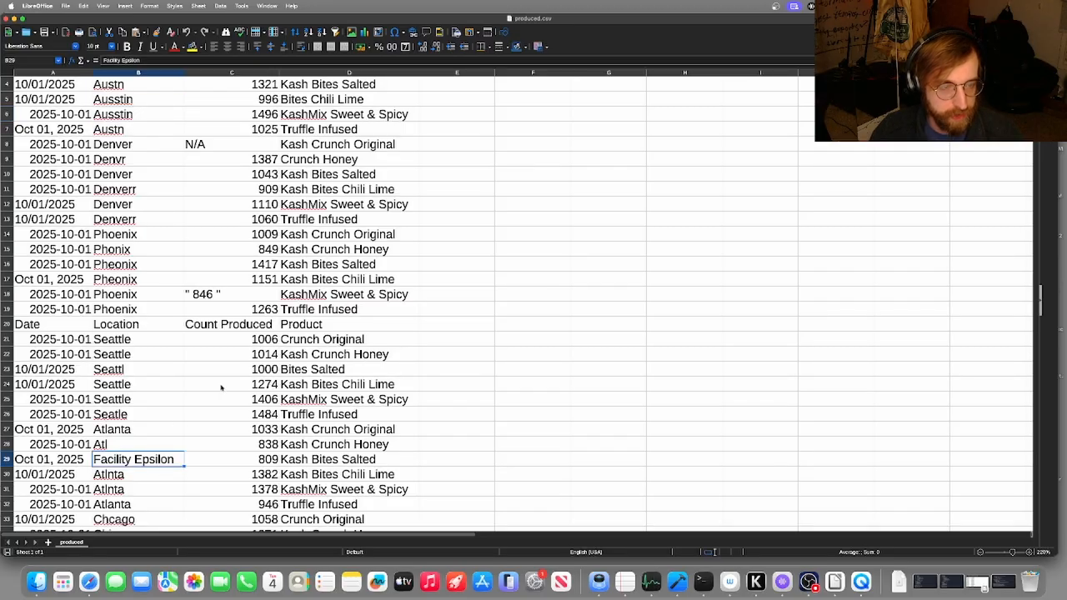
scroll(238, 364, up, 1)
click(240, 369)
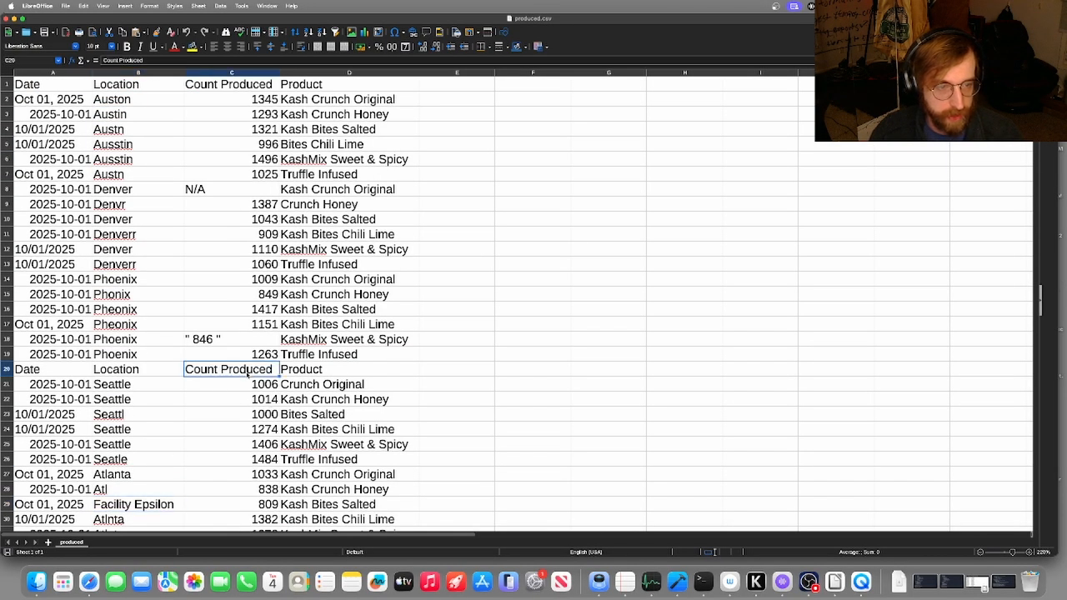
scroll(244, 416, down, 3)
scroll(244, 425, up, 3)
scroll(250, 375, down, 16)
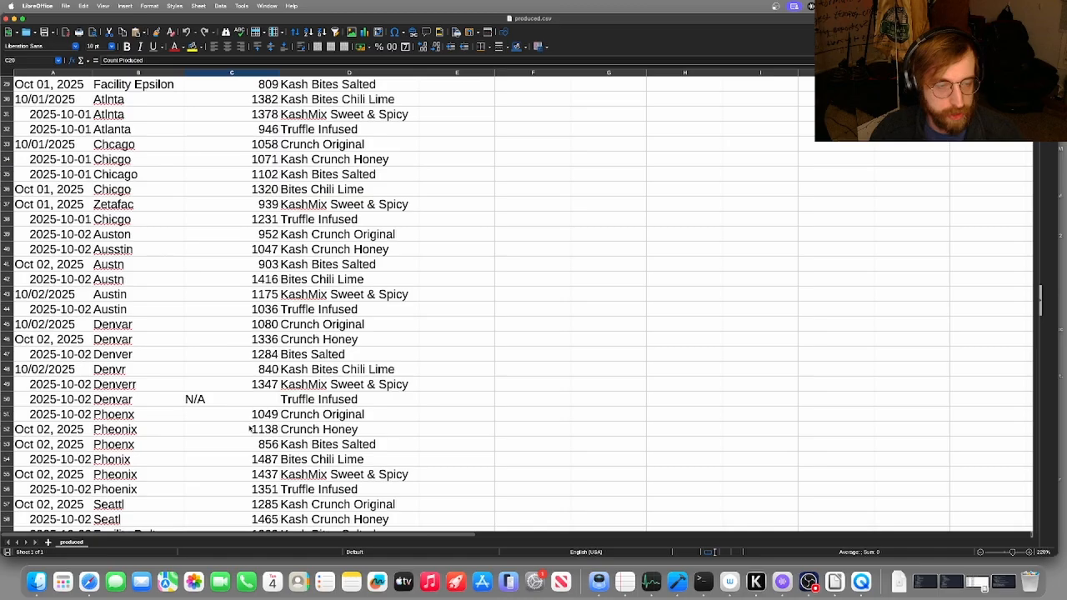
scroll(253, 334, up, 4)
click(226, 248)
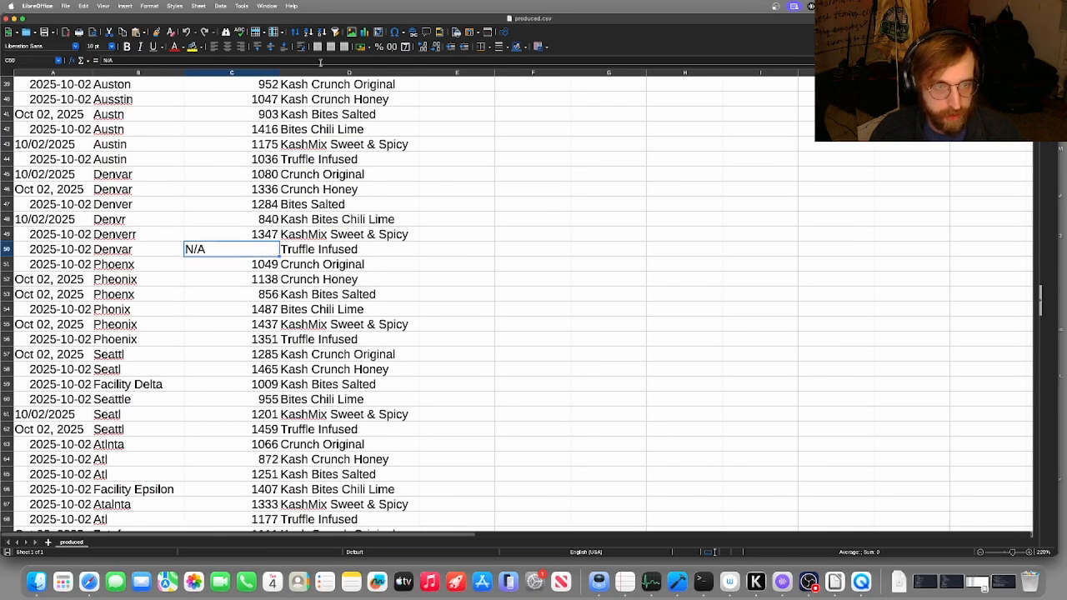
drag(350, 99, 362, 408)
click(351, 292)
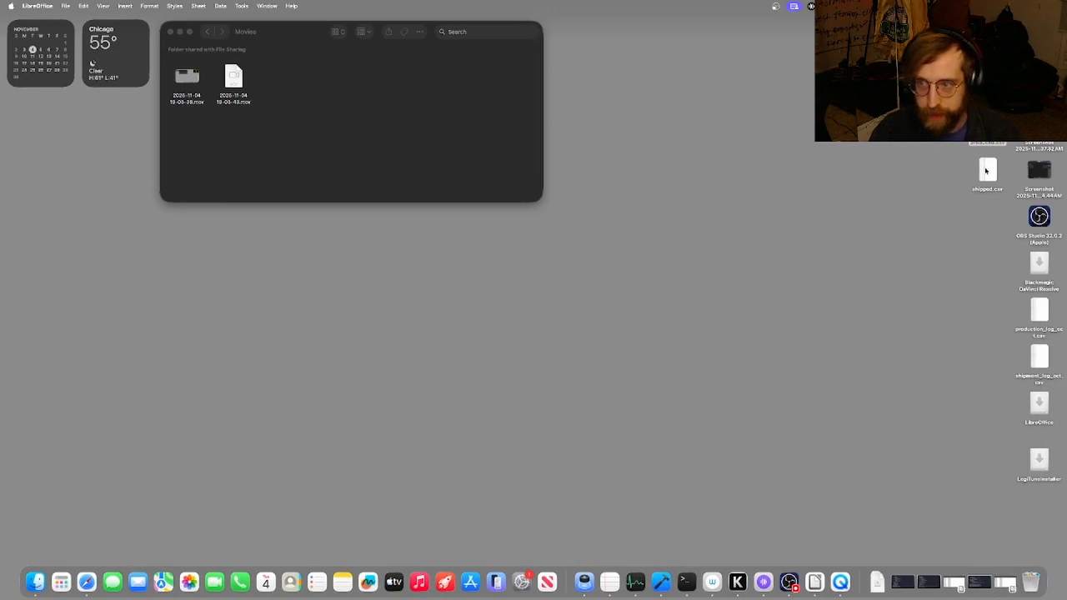
Open shipped.csv from the desktop with LibreOffice
right_click(985, 171)
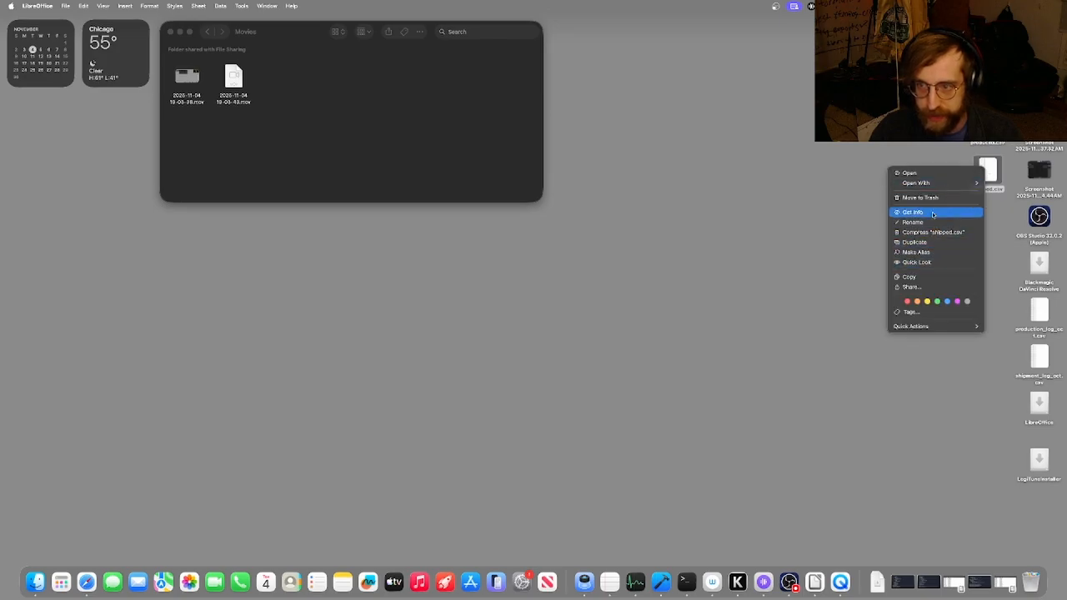
mouse_move(925, 182)
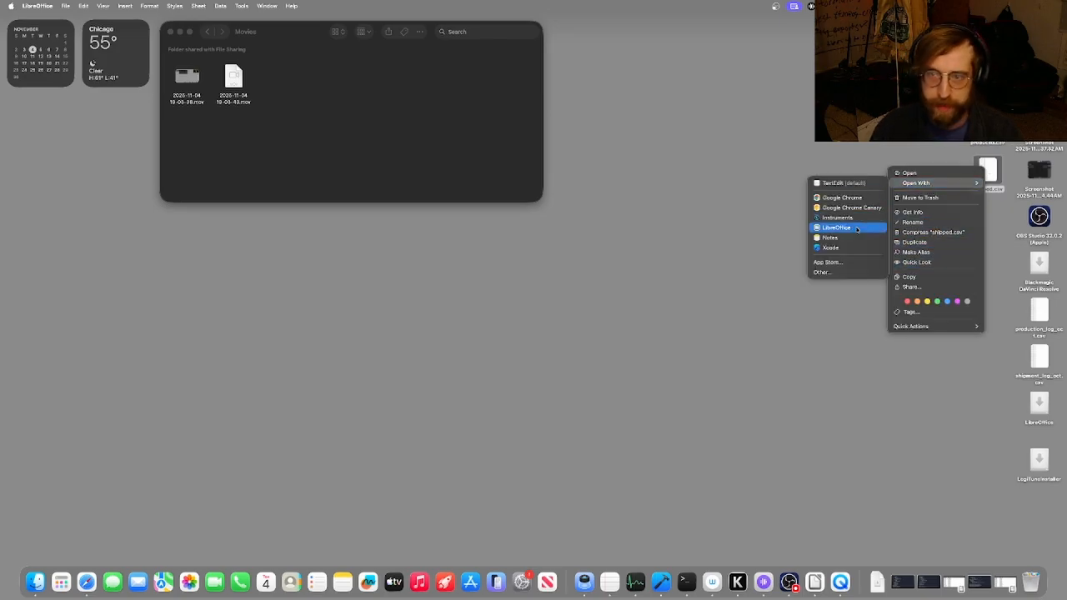
click(856, 229)
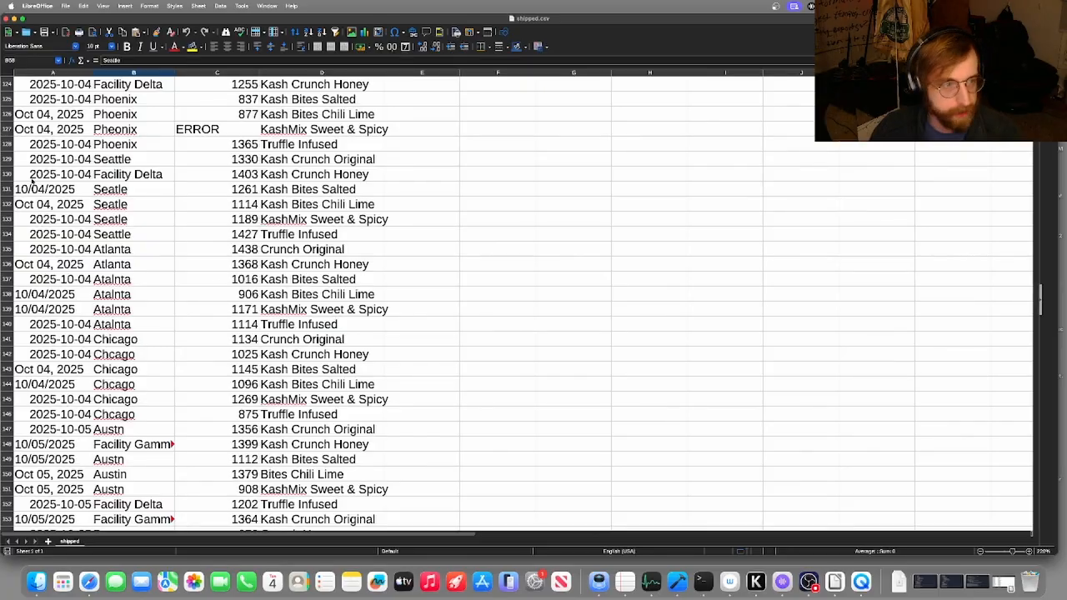
Look through the shipment rows for inconsistent dates and location names and for invalid counts
scroll(109, 192, down, 1)
scroll(150, 250, up, 2)
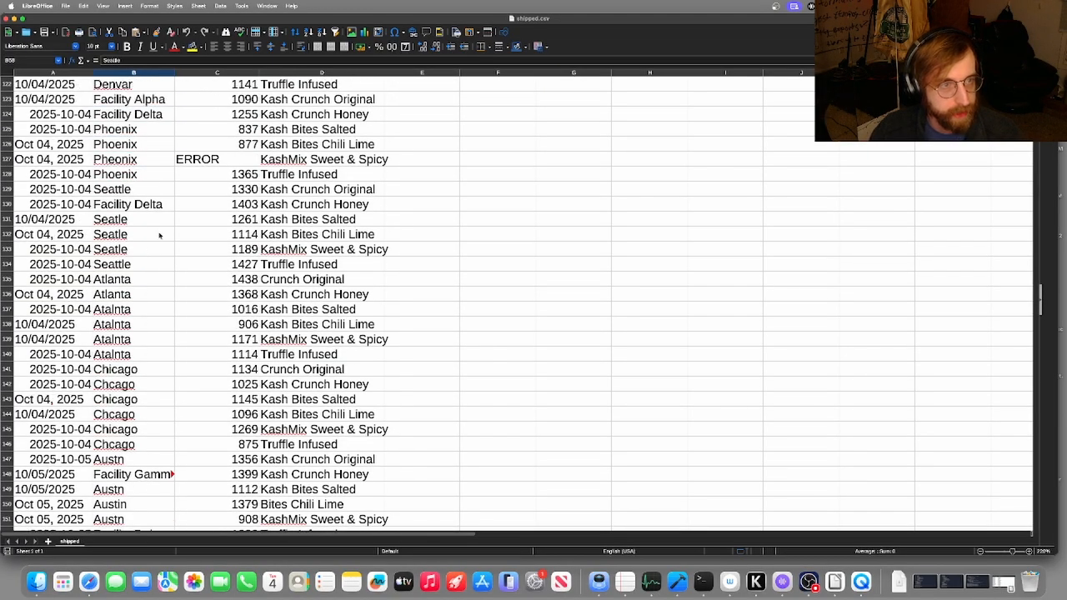
scroll(209, 166, down, 10)
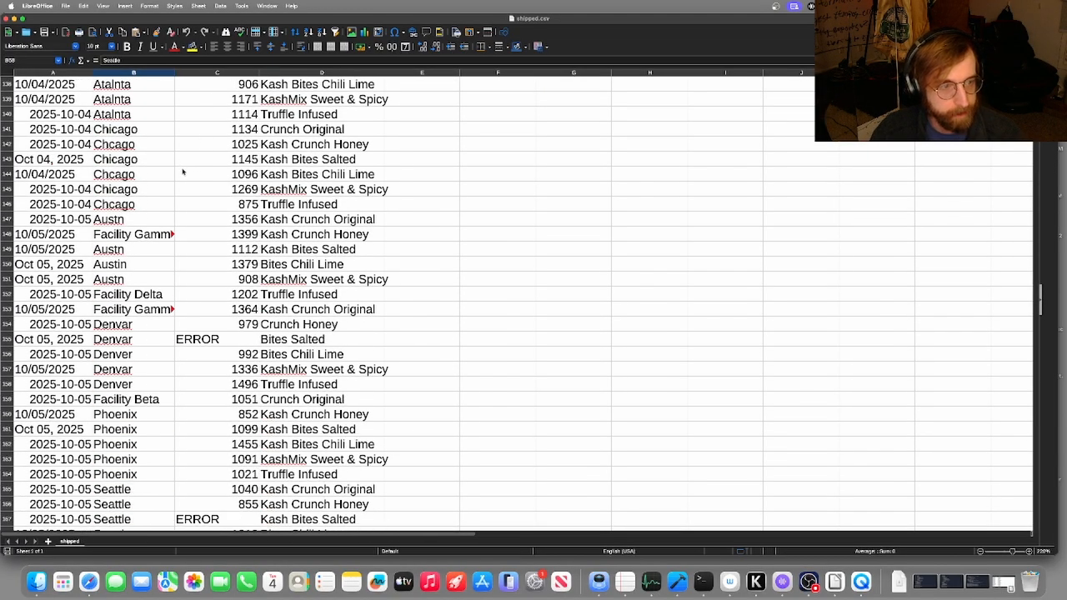
scroll(184, 176, down, 2)
scroll(185, 175, up, 13)
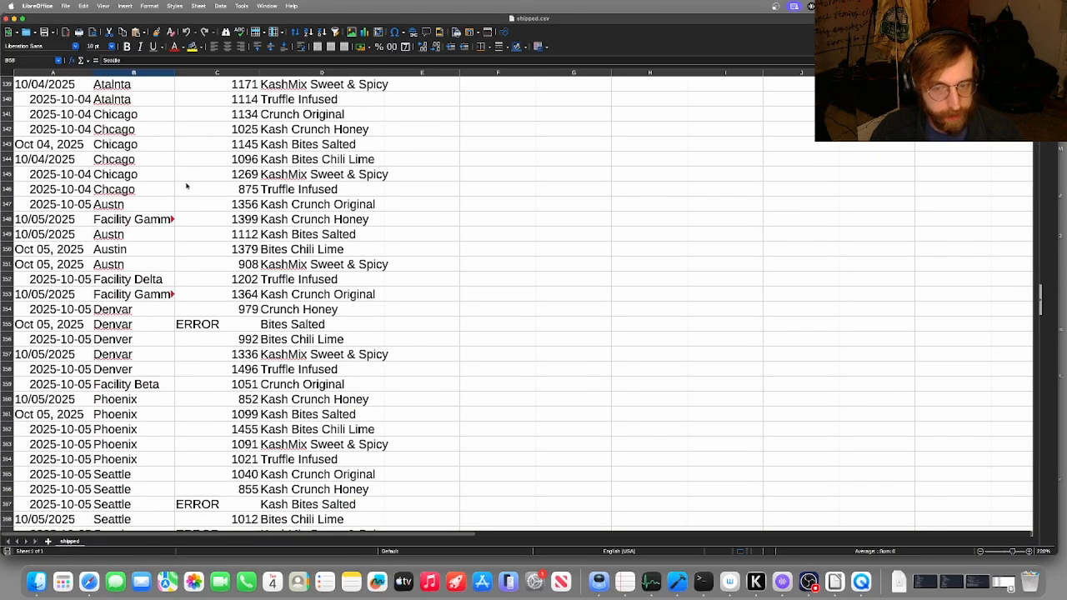
scroll(187, 186, up, 4)
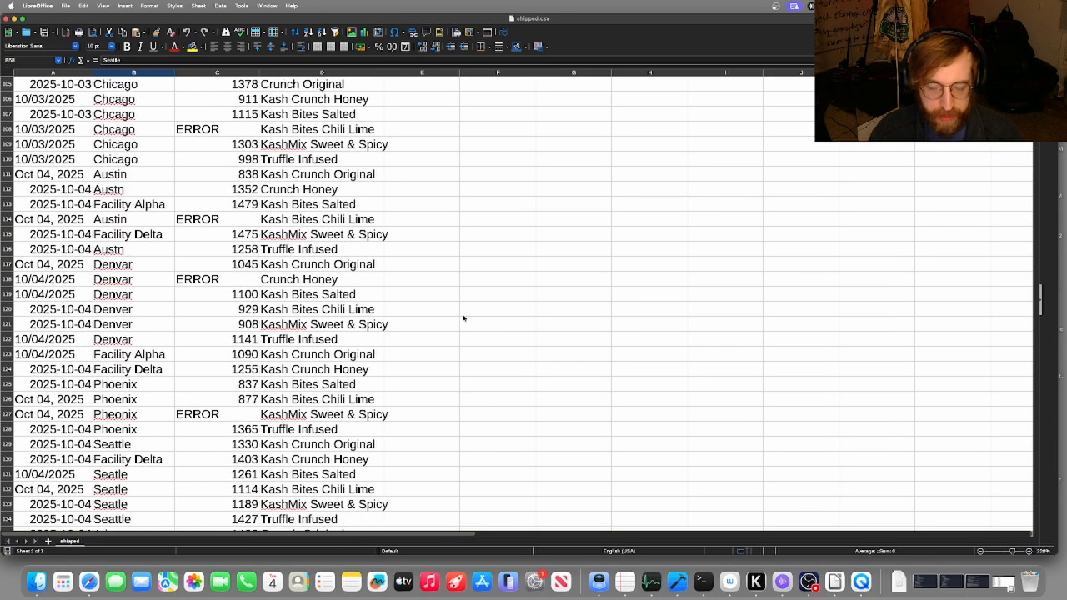
Switch to Pulse in the browser, open the Content Processor and choose produced.csv from the Desktop for upload
click(809, 581)
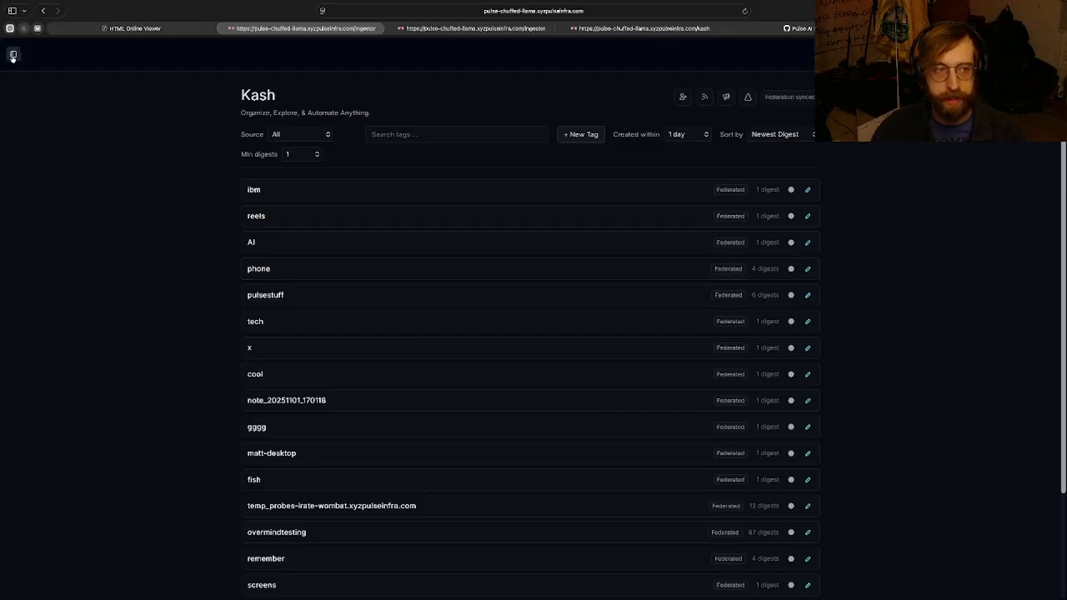
click(12, 56)
click(60, 288)
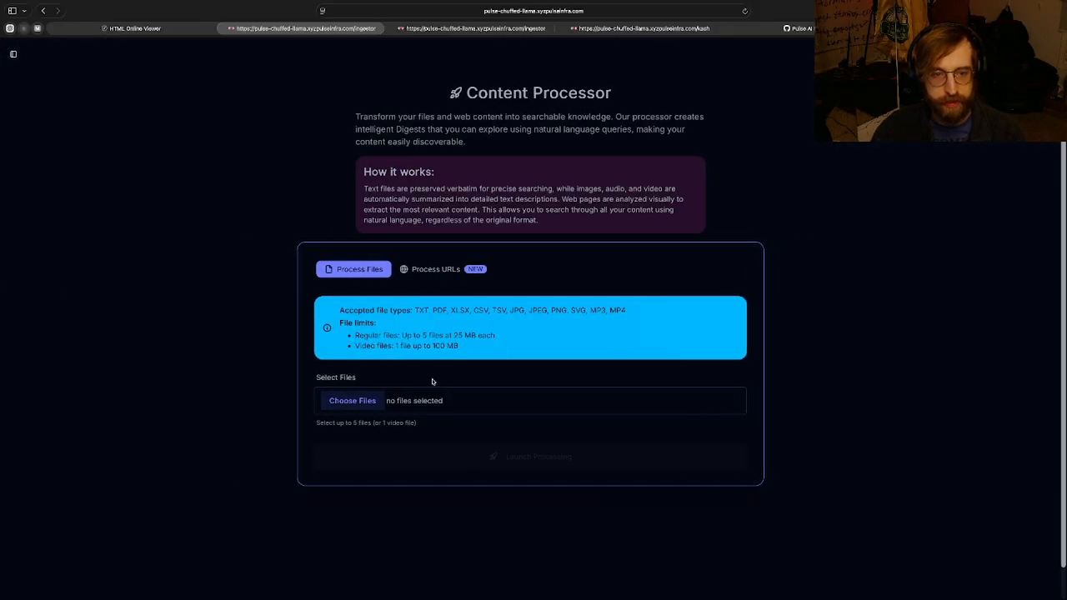
click(352, 401)
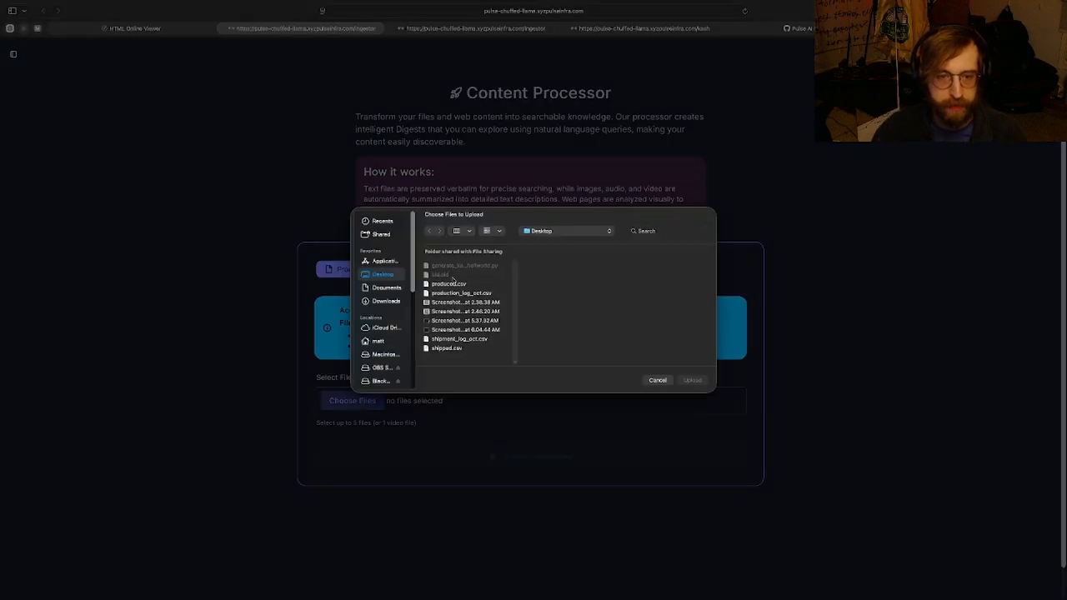
click(448, 285)
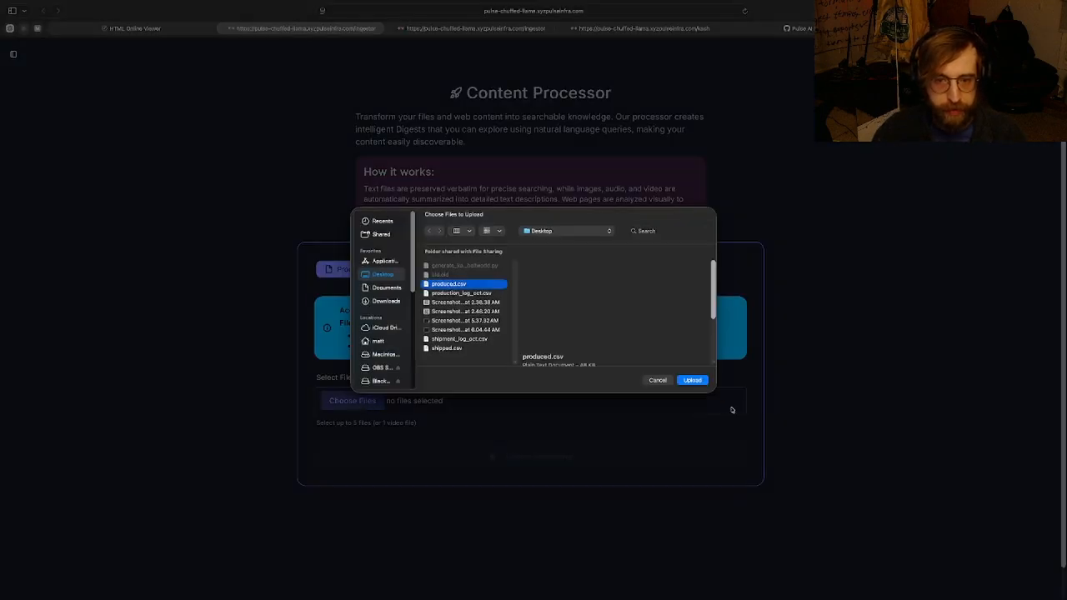
click(692, 380)
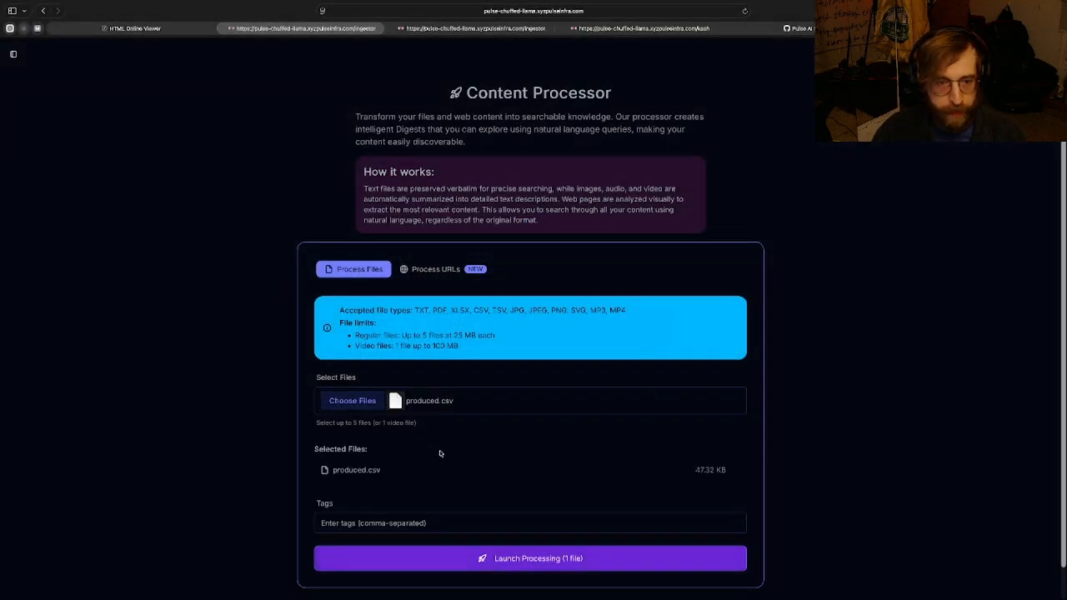
Tag the produced.csv upload with producedraw, producedrawoctober and videodemo, and launch its processing
click(476, 522)
text(producedraw)
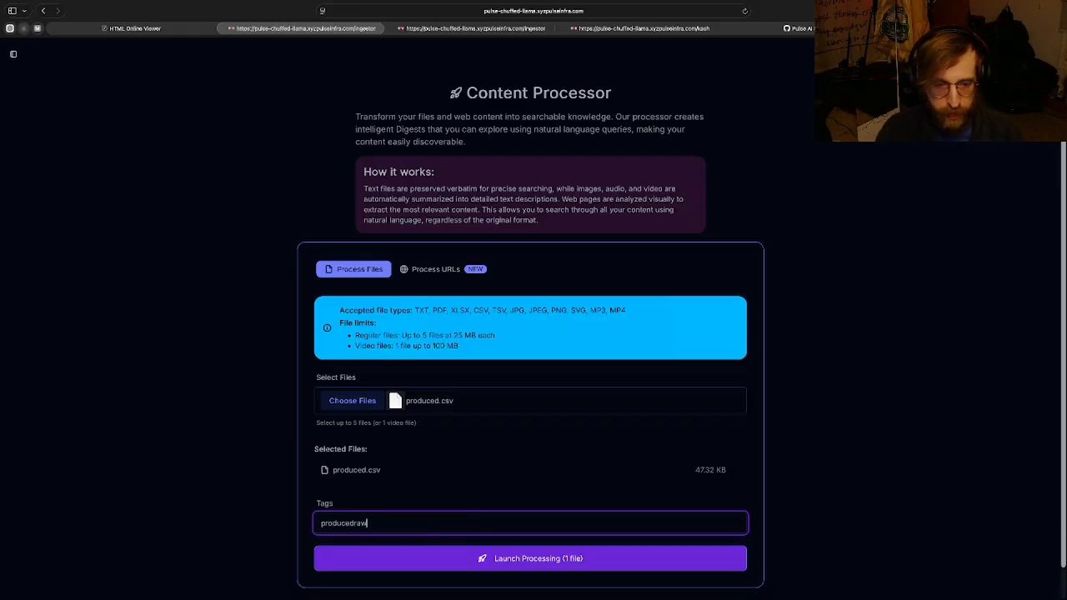
text(,producedrawoc)
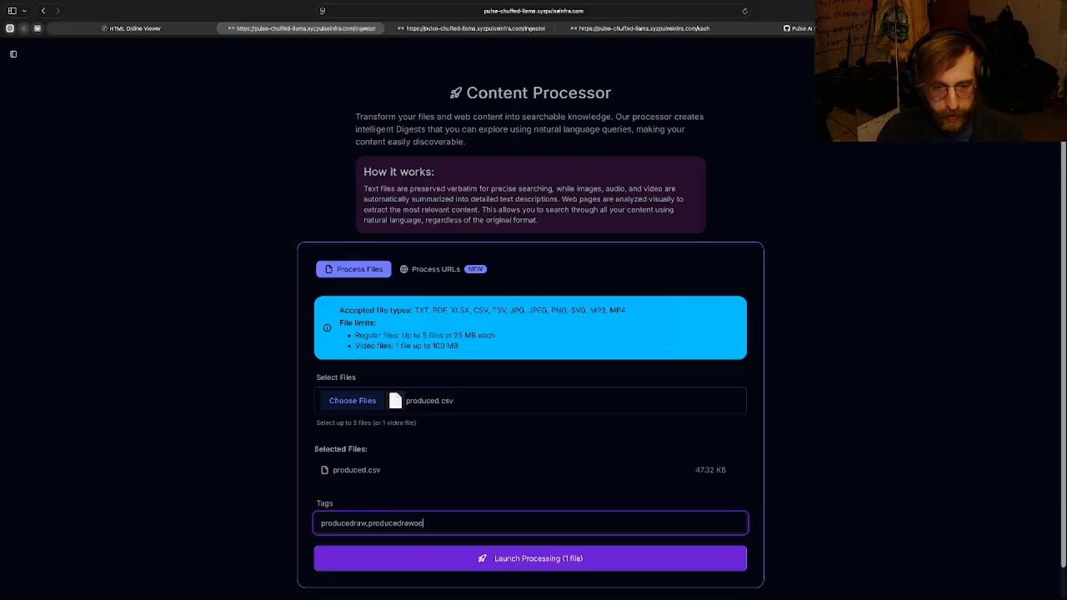
text(tober,videodemo)
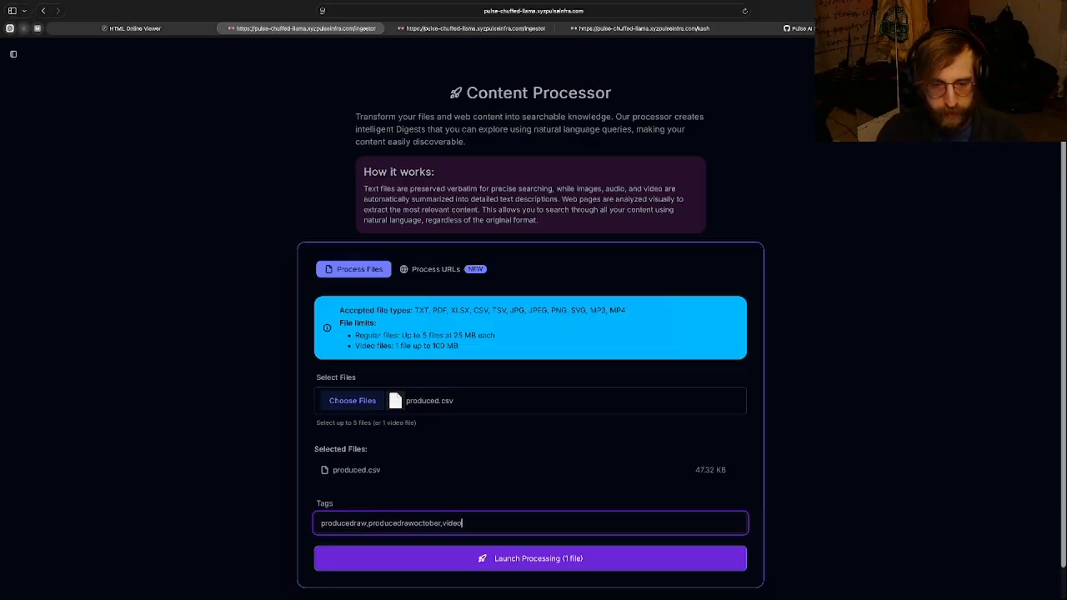
click(569, 560)
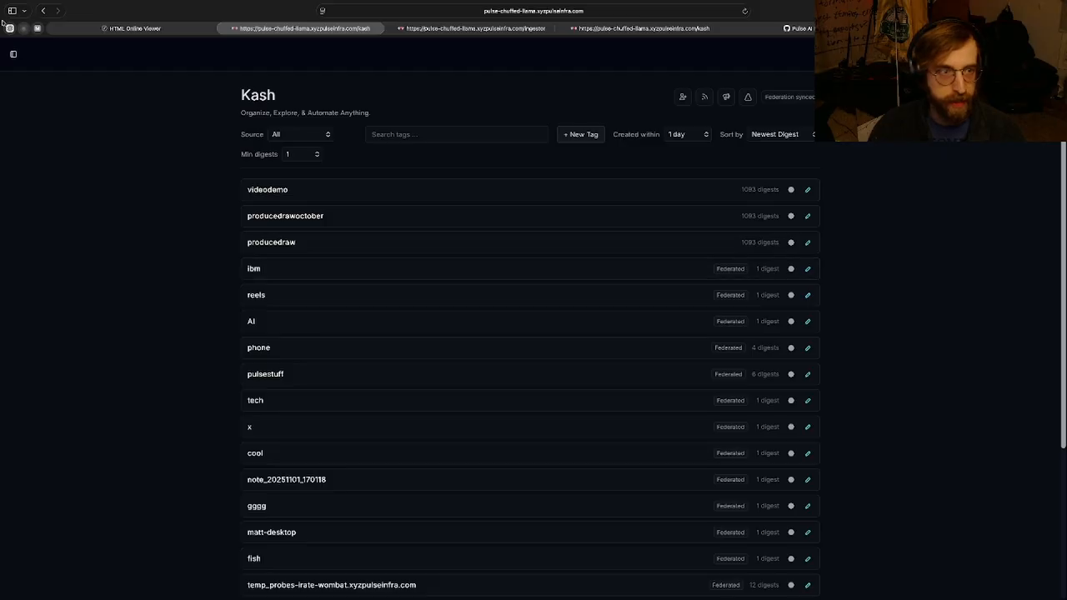
Go to the other open Content Processor page and choose shipped.csv from the Desktop for upload
click(14, 53)
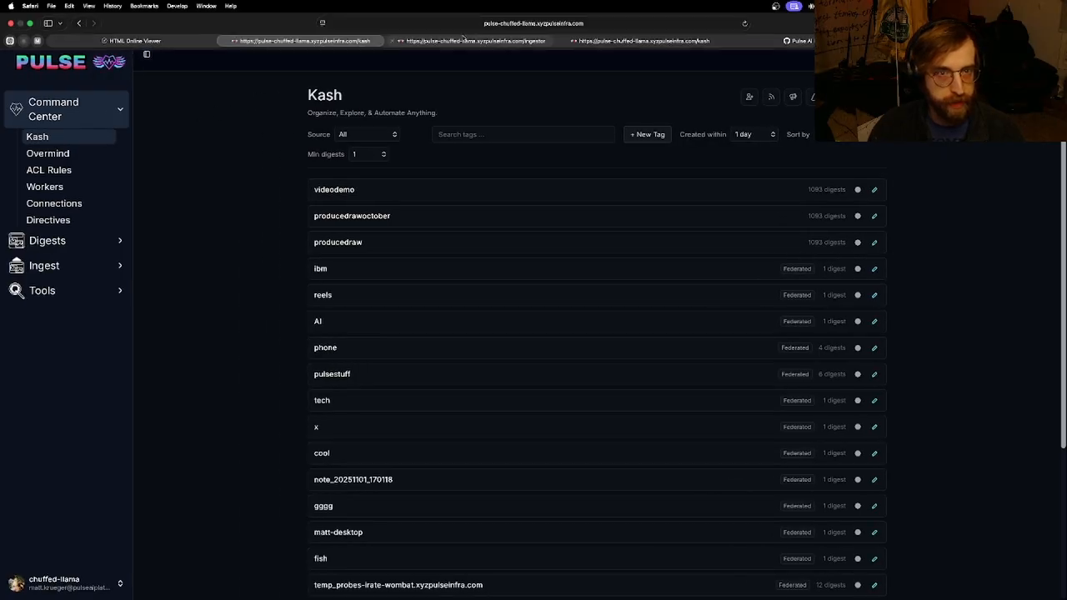
click(450, 38)
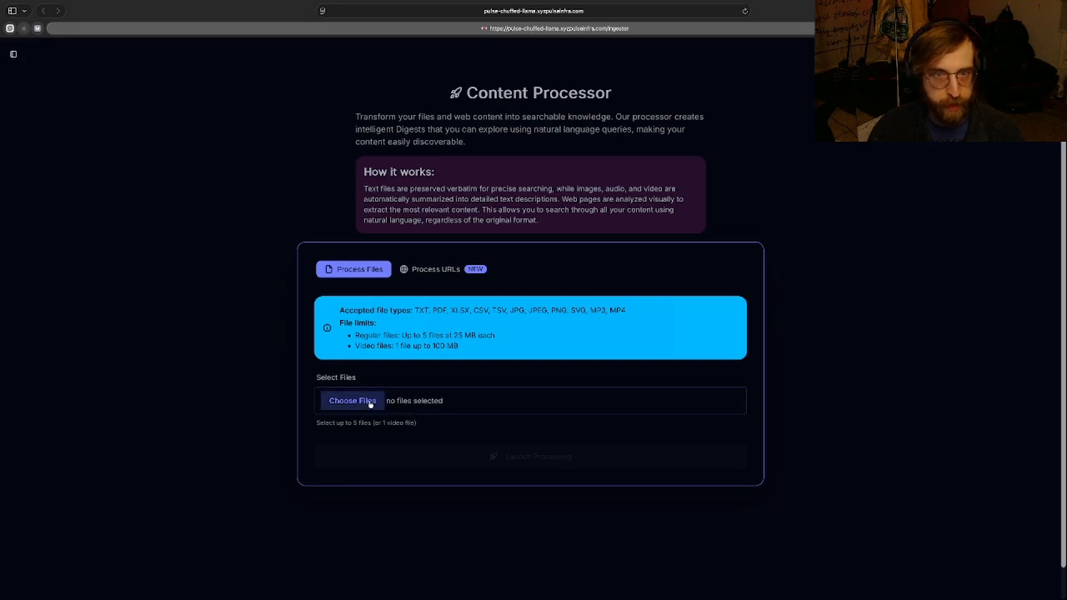
click(370, 403)
click(452, 348)
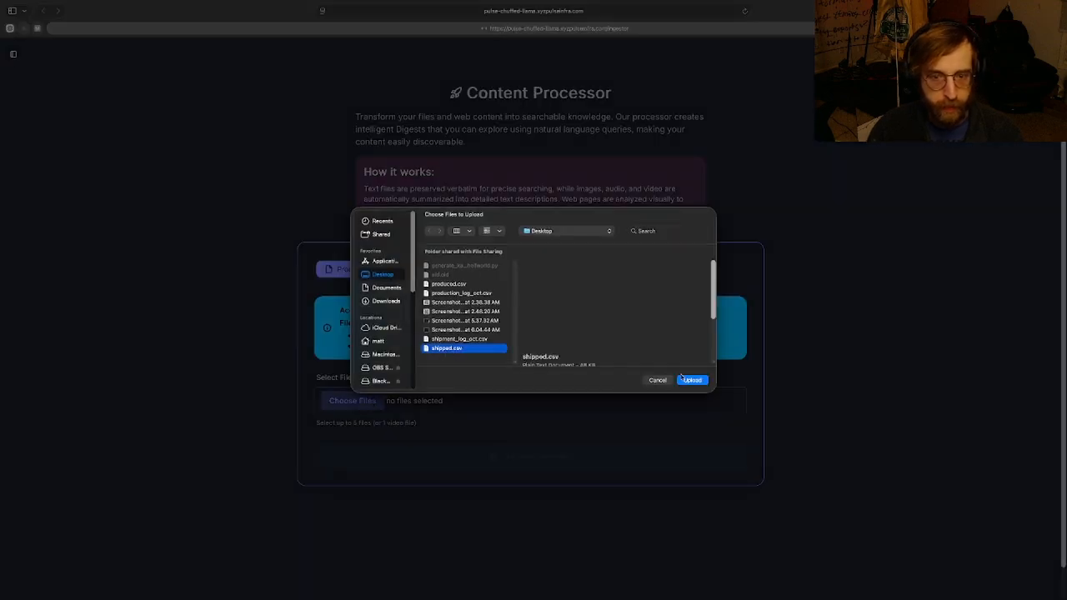
click(691, 380)
Tag the shipped.csv upload with shipped raw, shippedoctoberraw and videodemo, and launch its processing
click(459, 521)
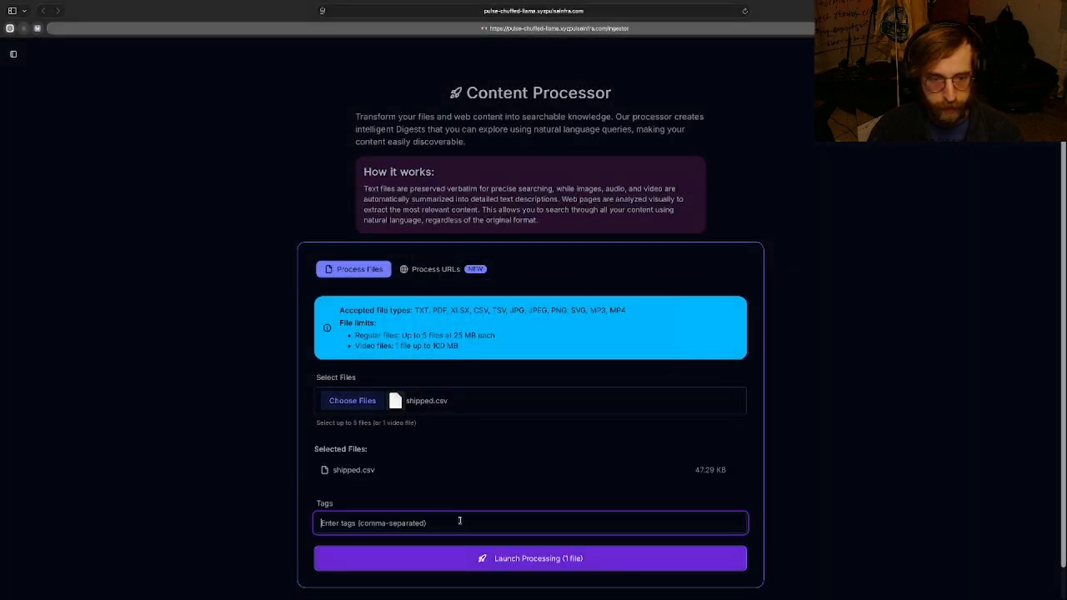
text(shipped)
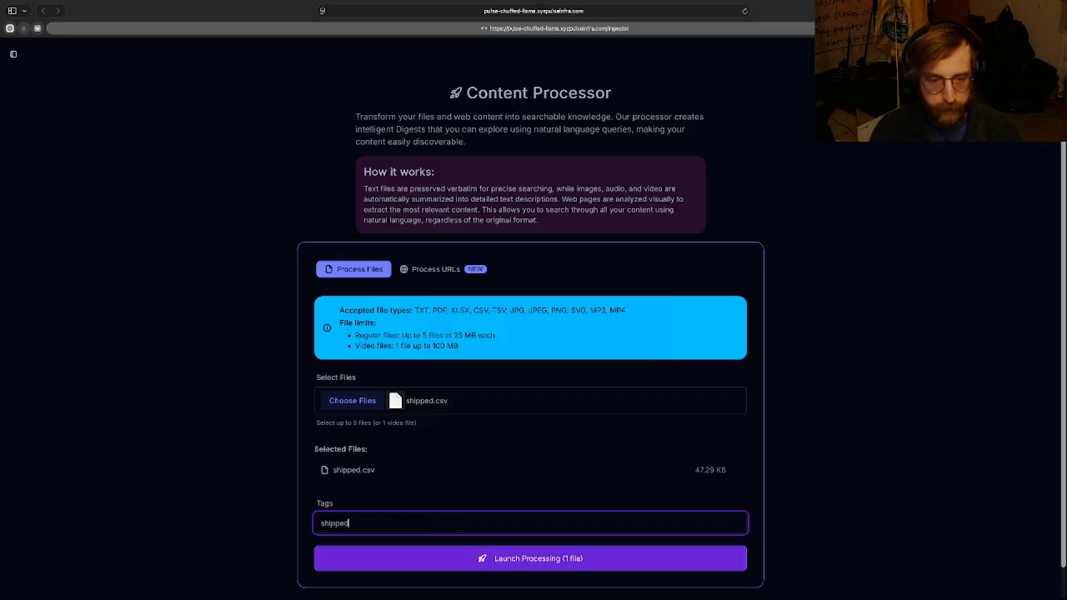
text( raw,shippedoctoberraw)
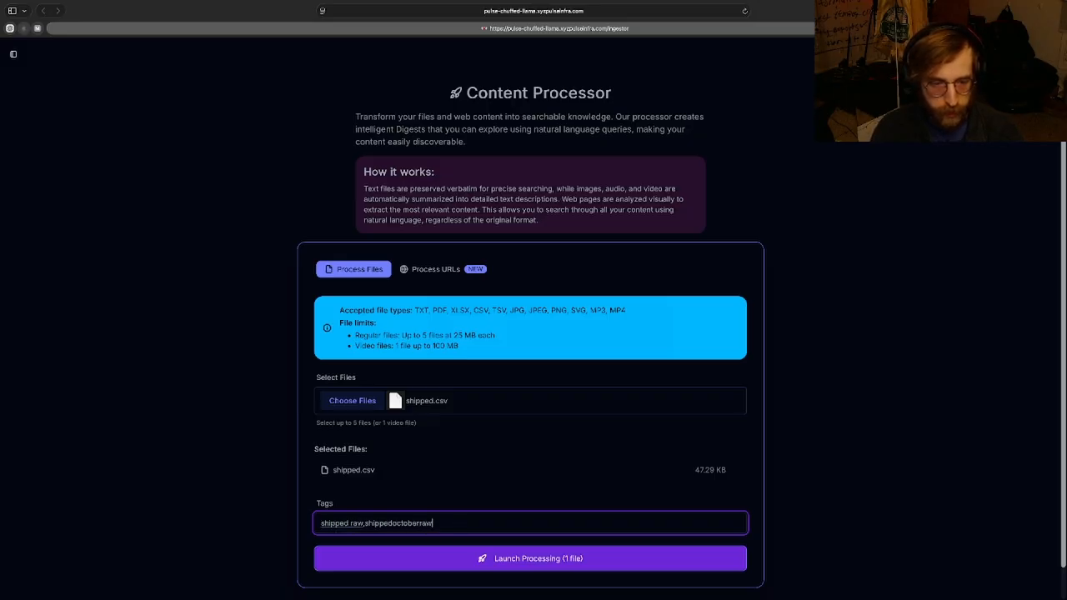
text(,videodemo)
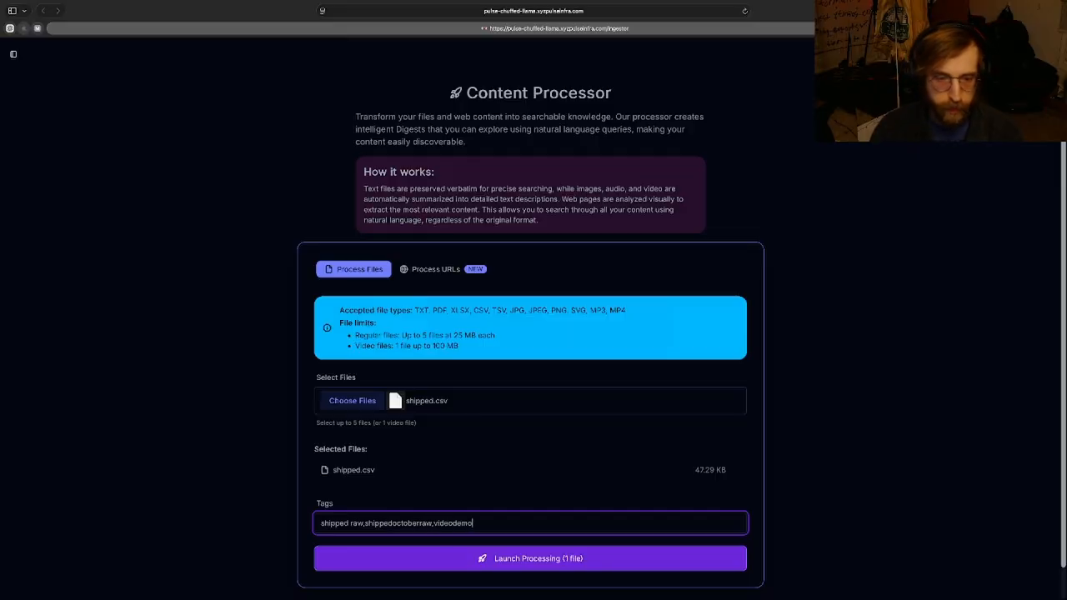
click(591, 560)
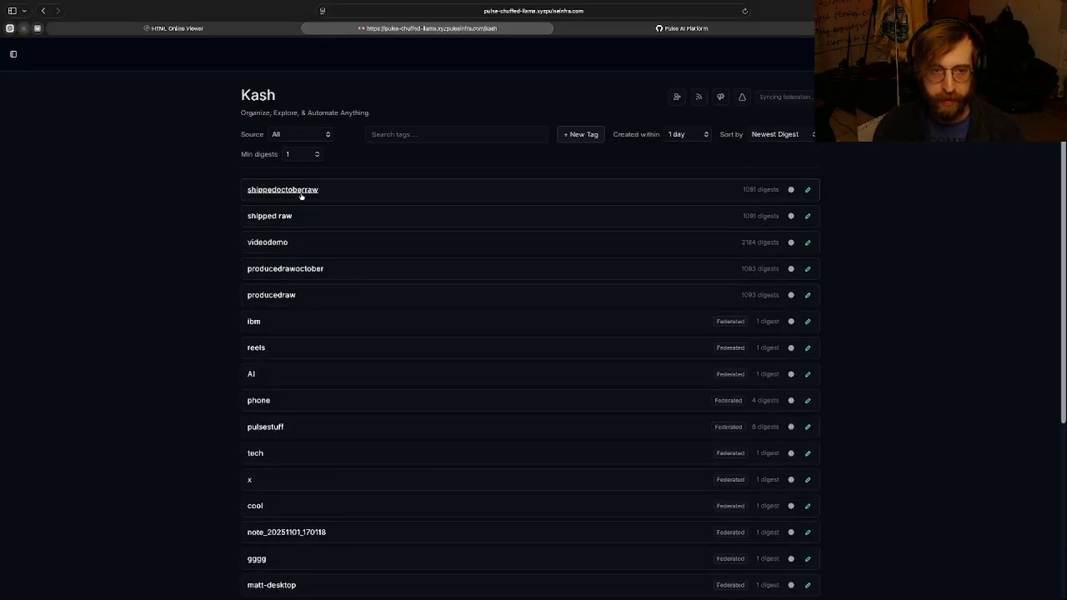
Switch to the desktop, open produced.csv in LibreOffice with the default import settings, and look over its column headers
key(ctrl+Left)
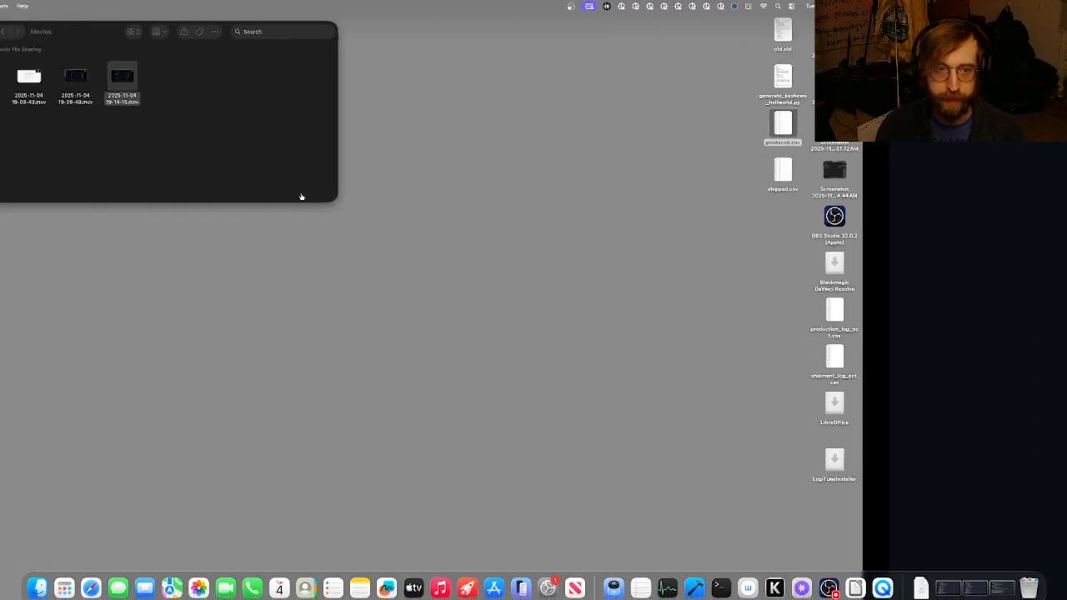
click(788, 176)
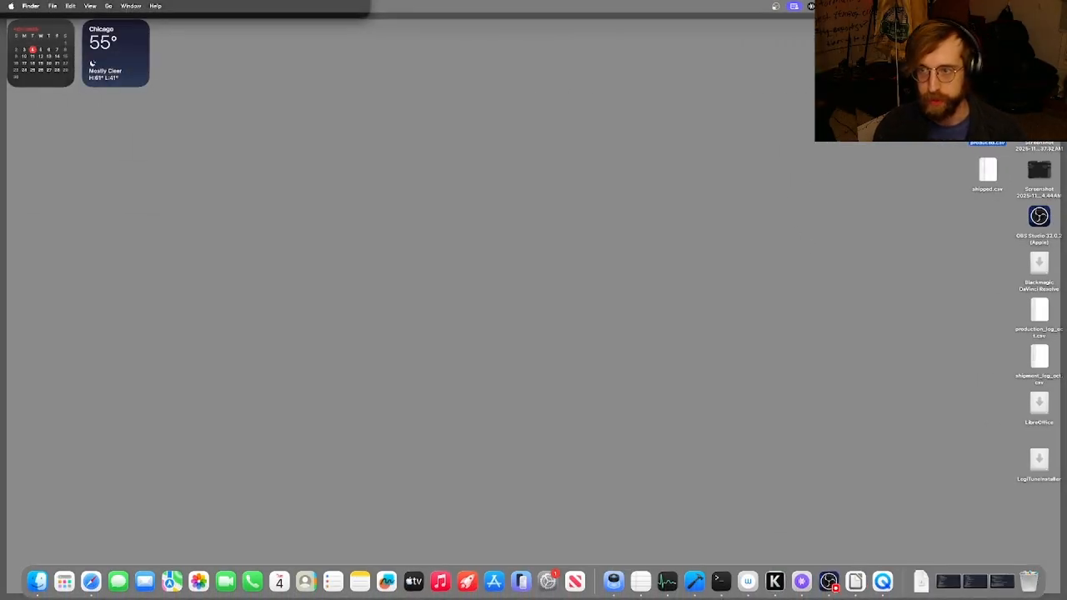
right_click(989, 124)
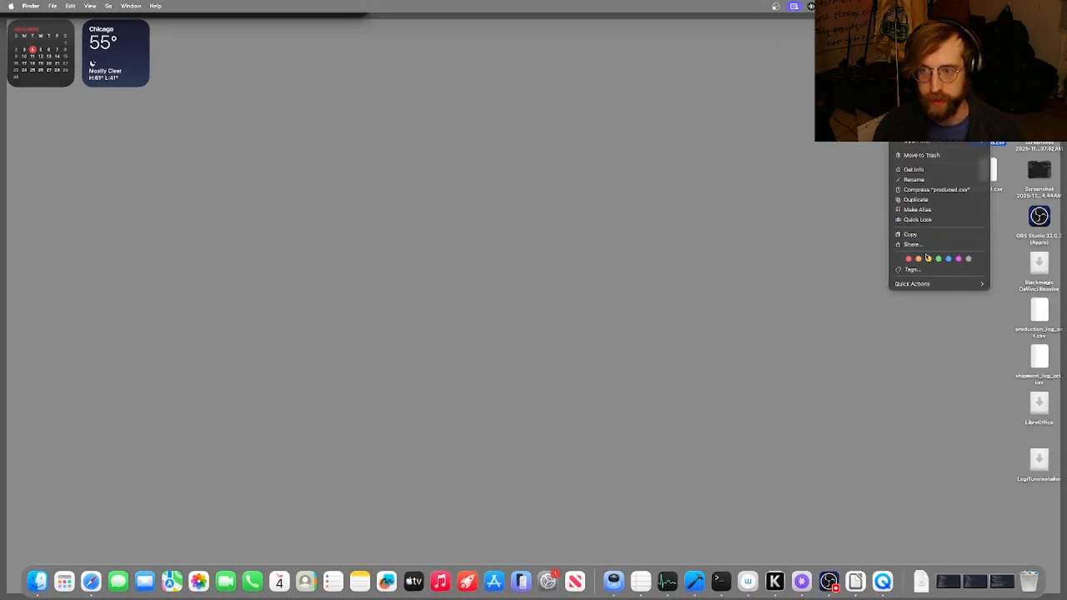
mouse_move(912, 145)
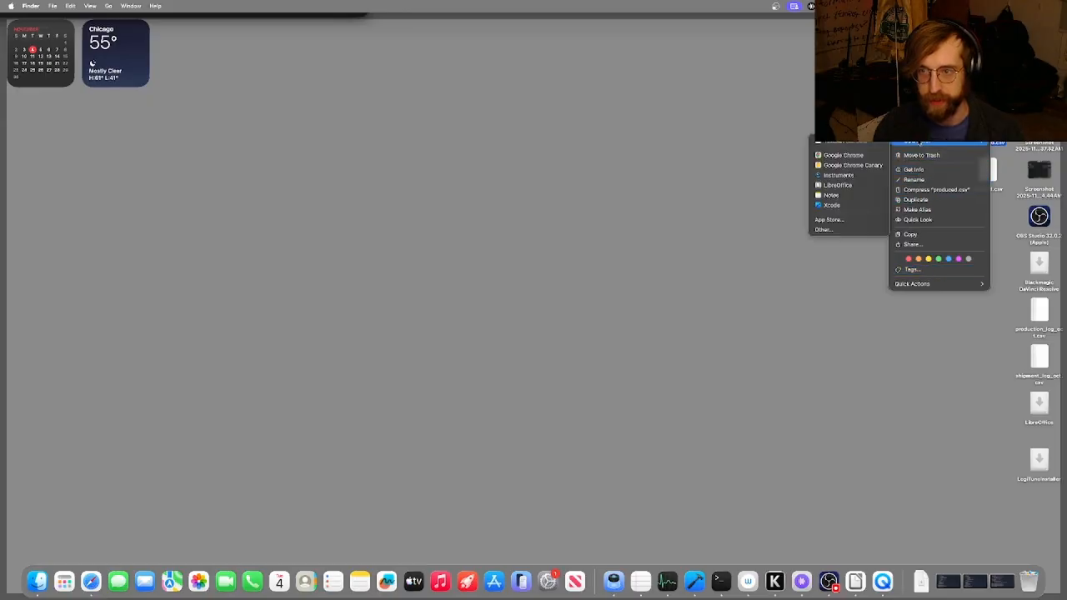
click(856, 190)
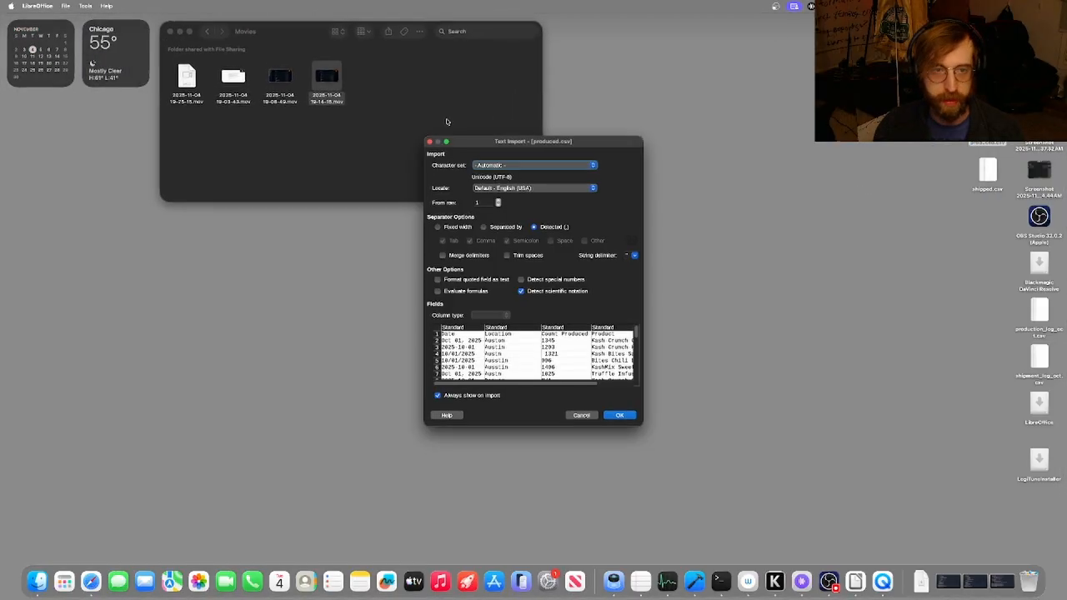
click(619, 415)
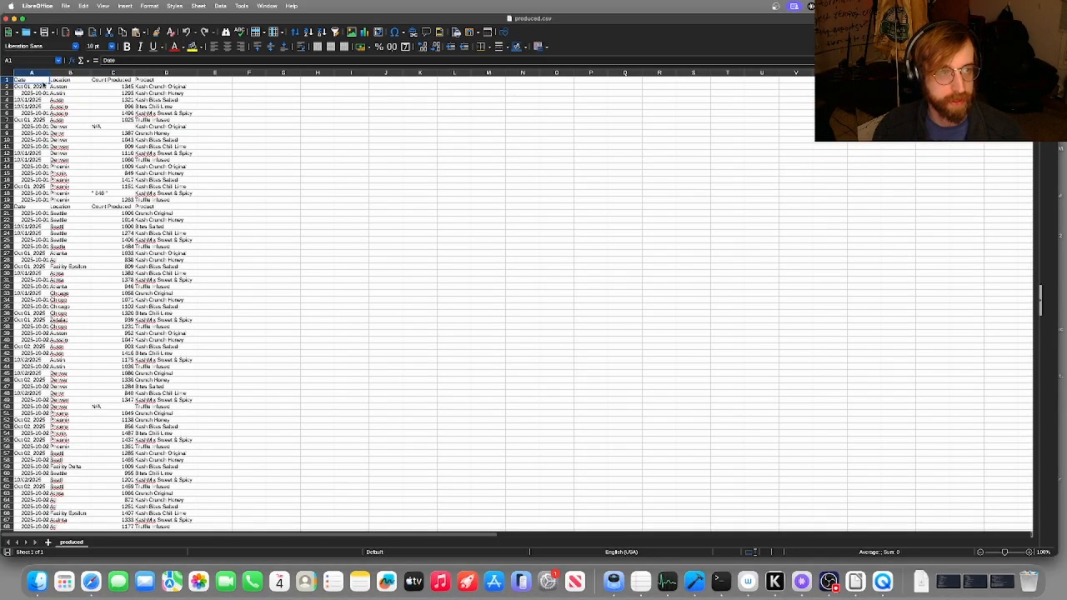
click(52, 80)
click(114, 80)
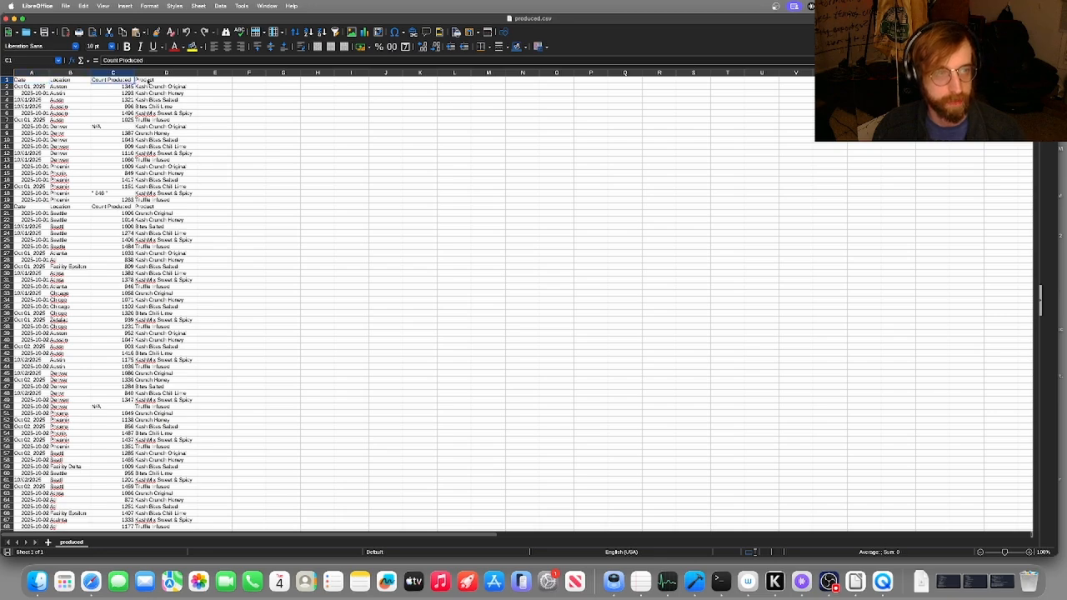
click(149, 80)
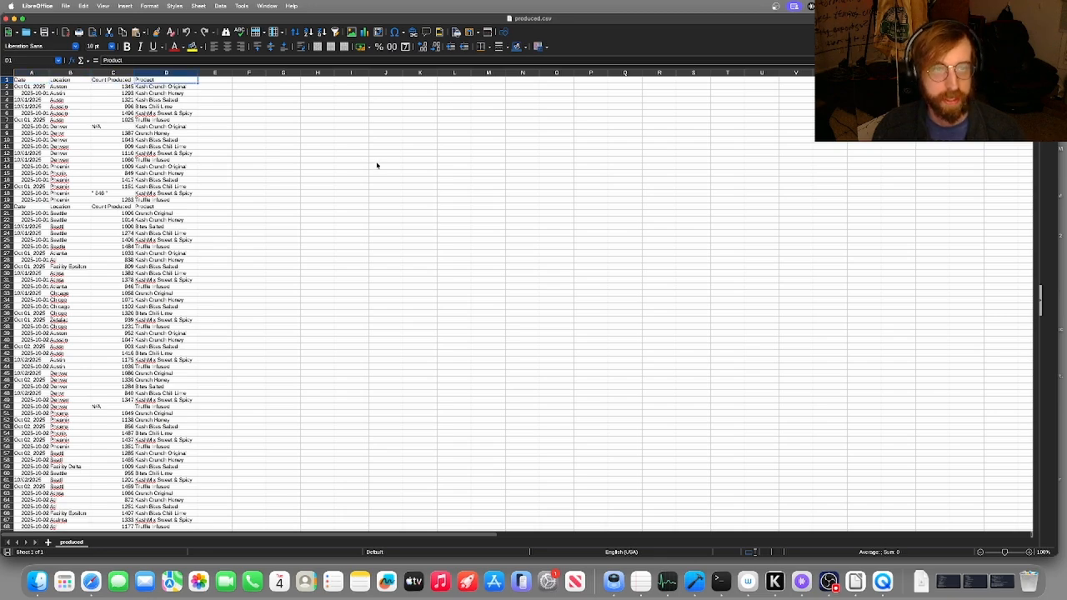
Create a new TextEdit document with the data-normalization instructions, including field rules, facility mapping, official product list and output tags
click(640, 584)
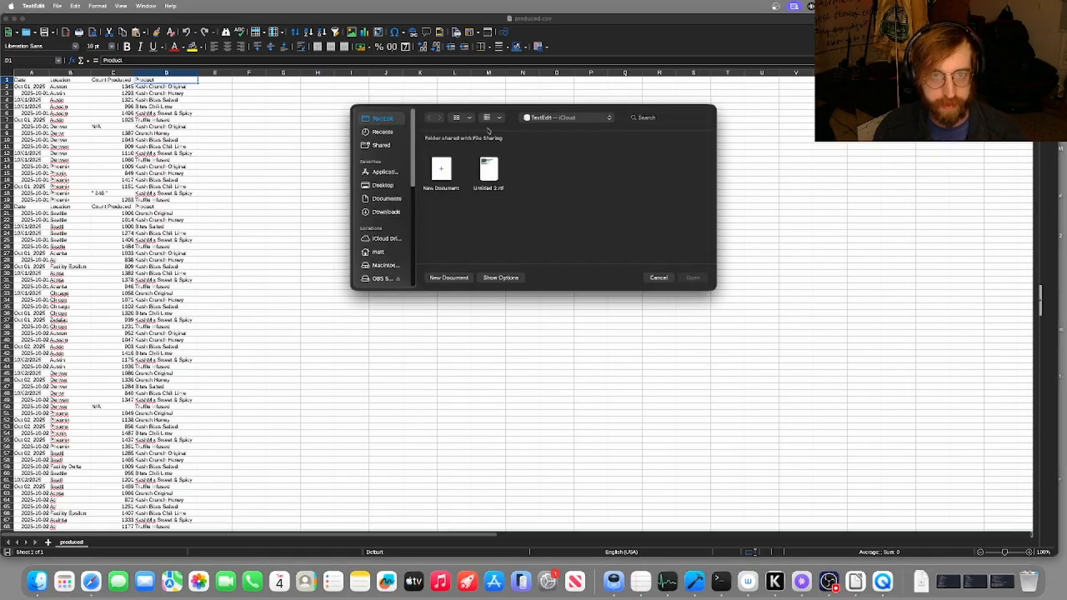
click(448, 278)
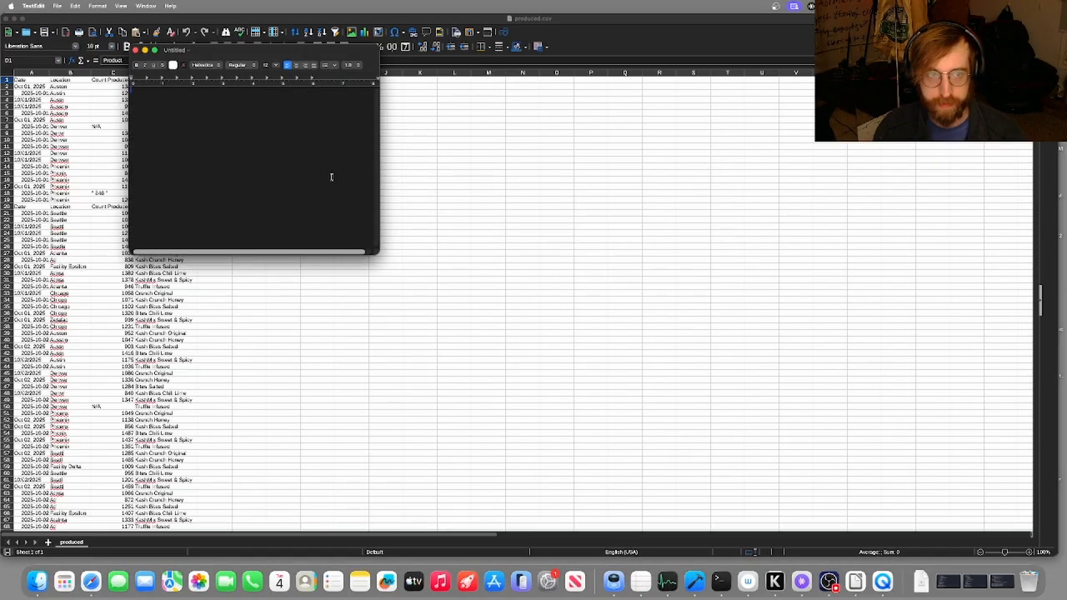
drag(288, 83, 464, 97)
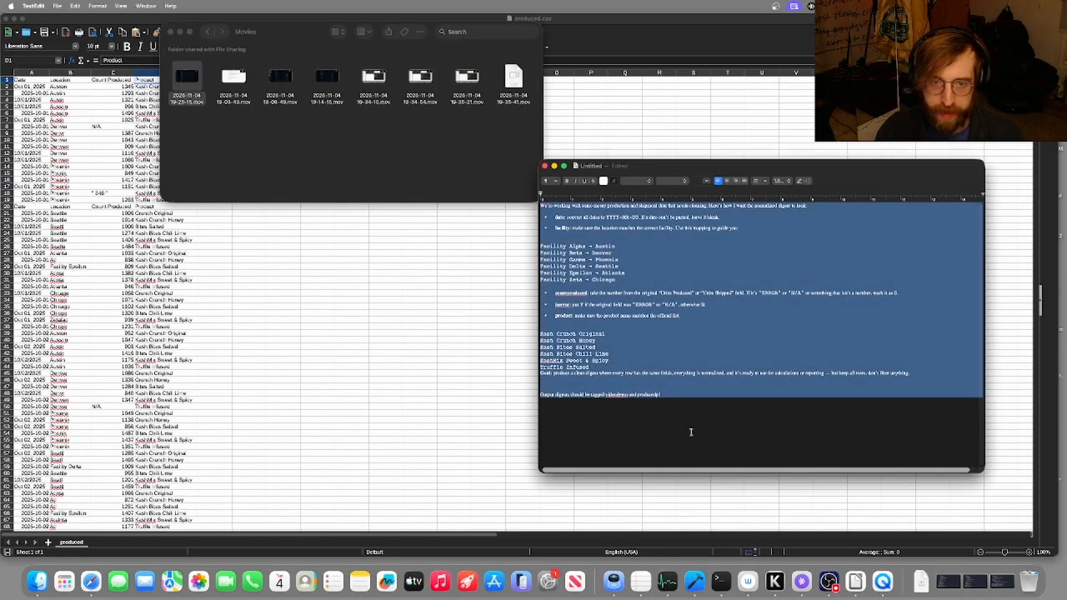
Review the instruction text's normalization rules, facility mapping and output-tag line
click(644, 384)
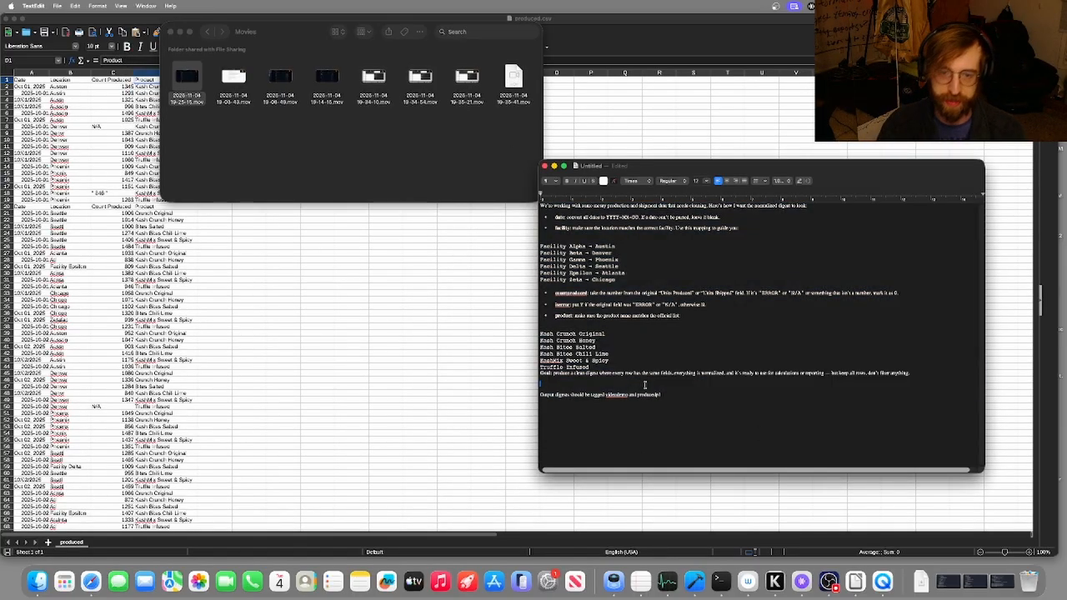
drag(591, 382, 536, 205)
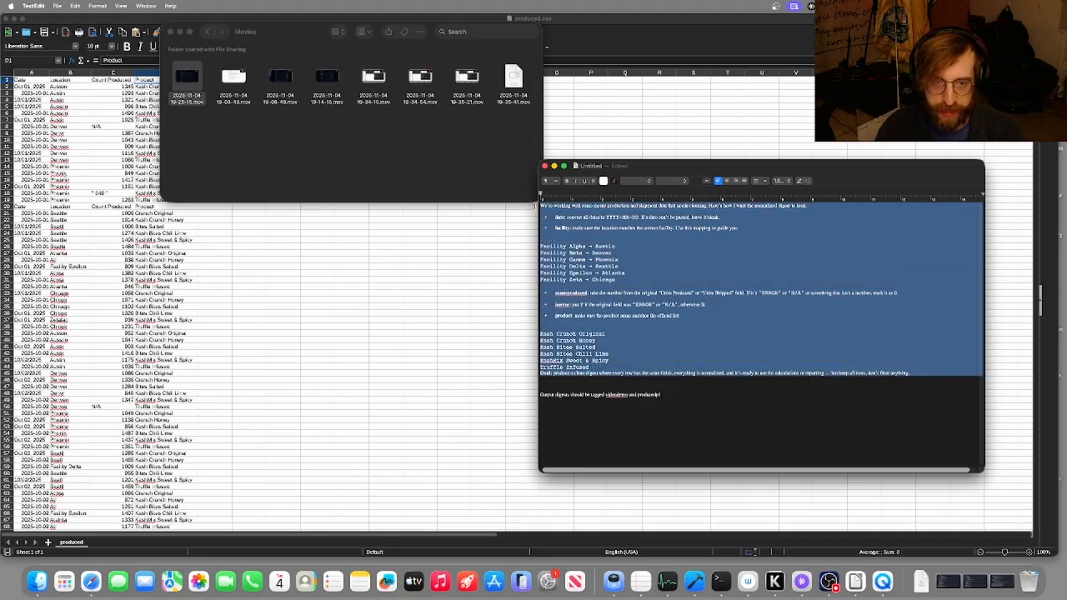
click(622, 280)
drag(623, 280, 541, 242)
click(625, 277)
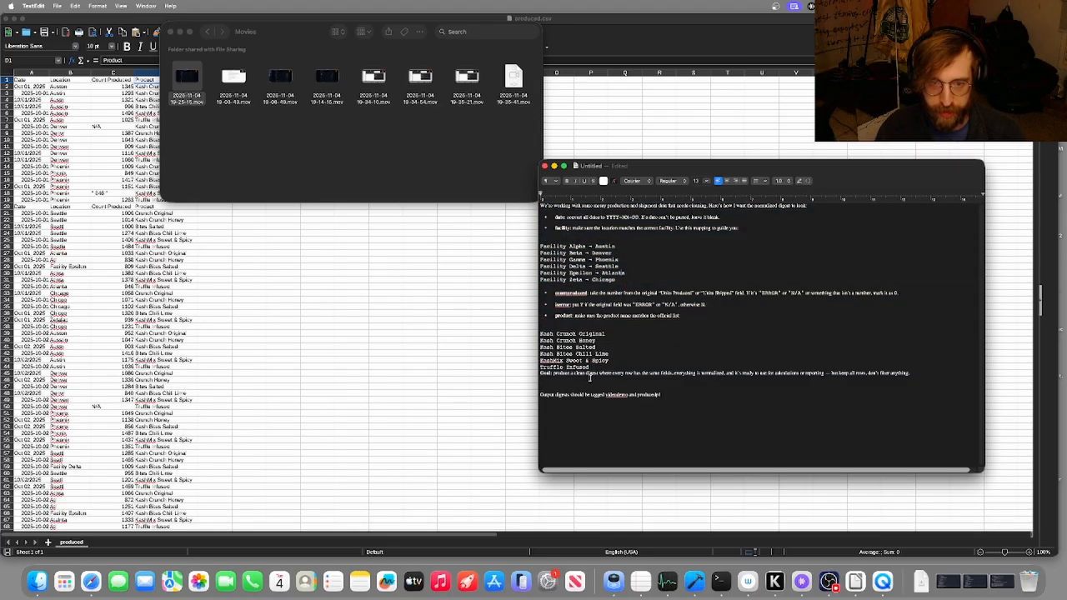
drag(680, 397, 536, 394)
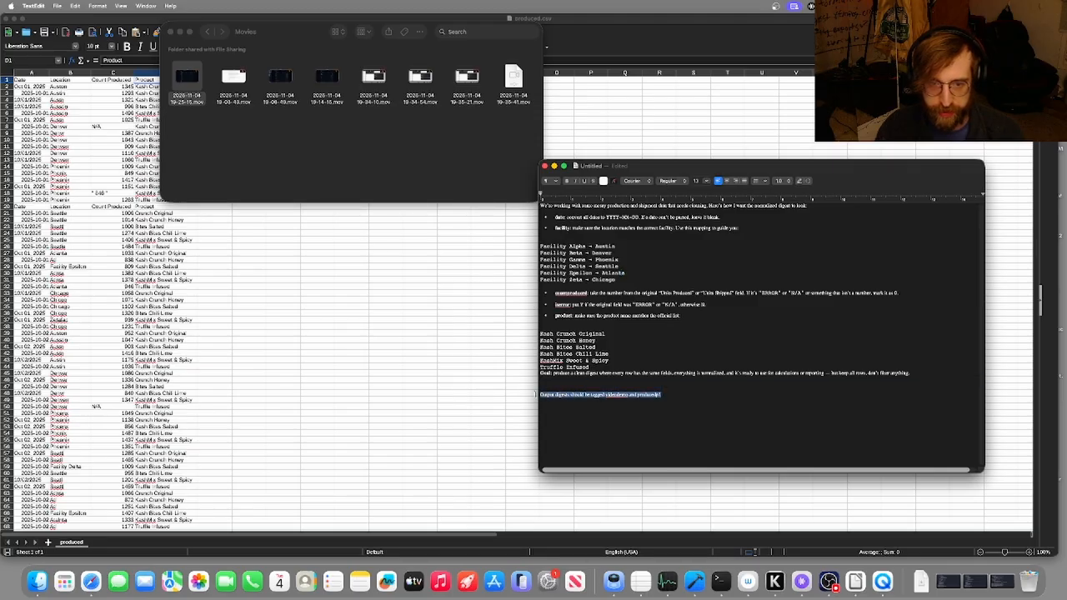
click(648, 404)
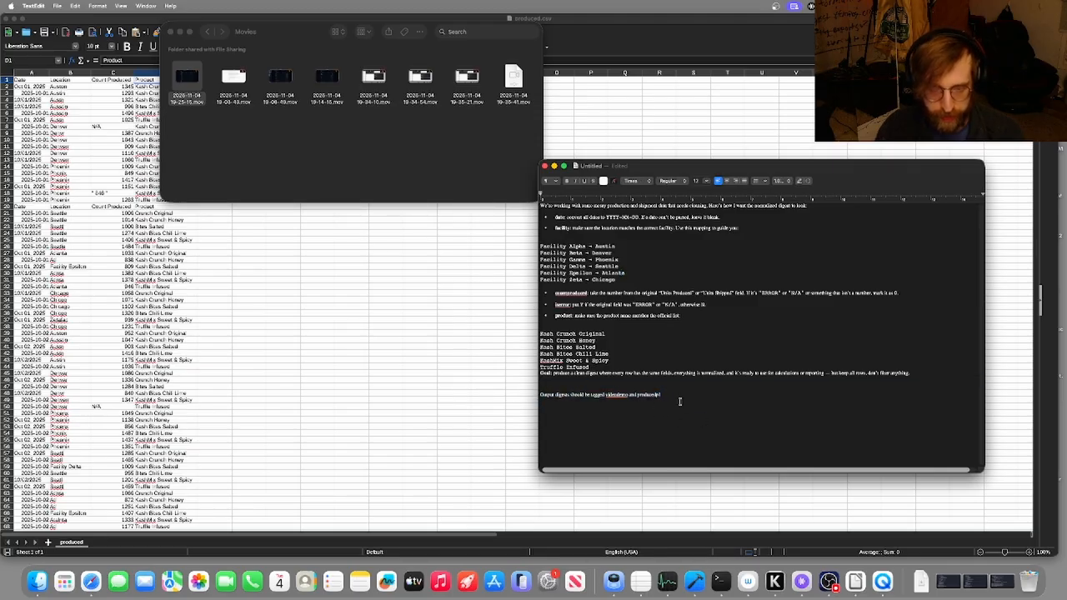
Select the entire instruction text, switch back to Pulse in the browser and open the Workflow Probes page
key(super+a)
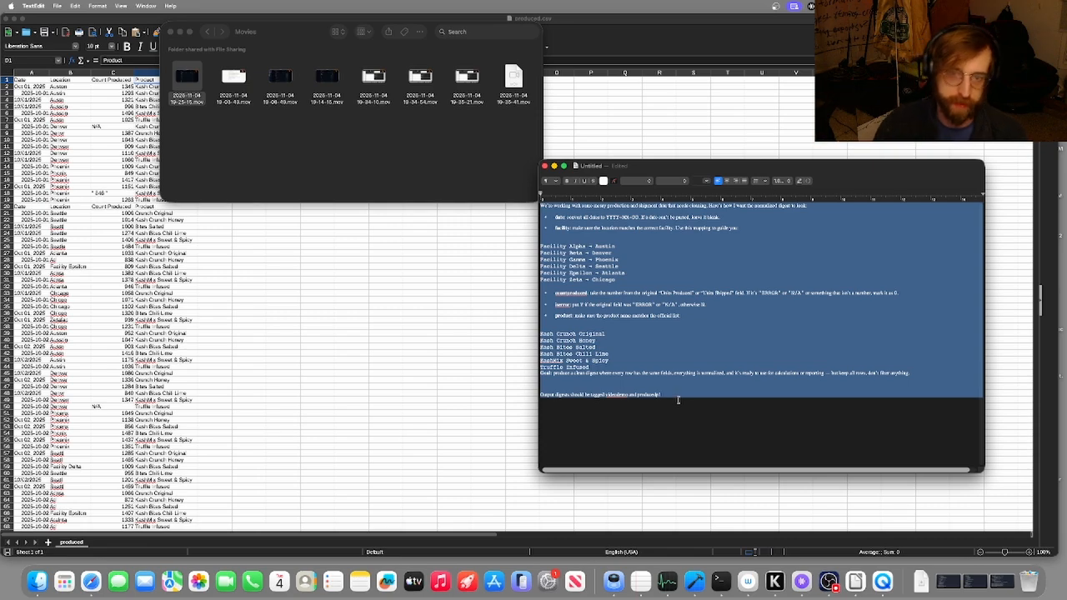
key(ctrl+Right)
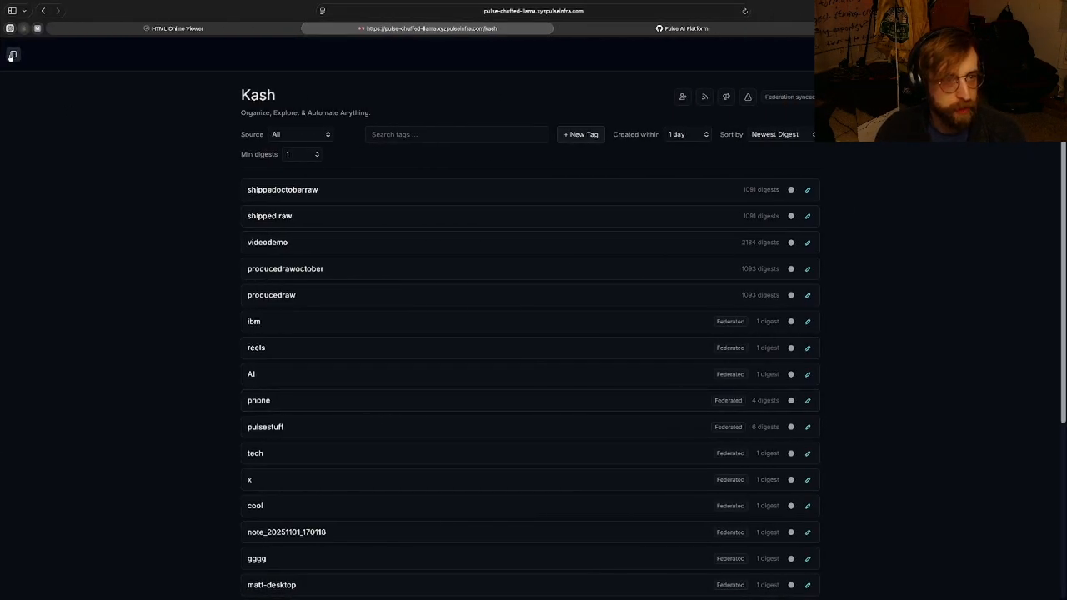
click(12, 55)
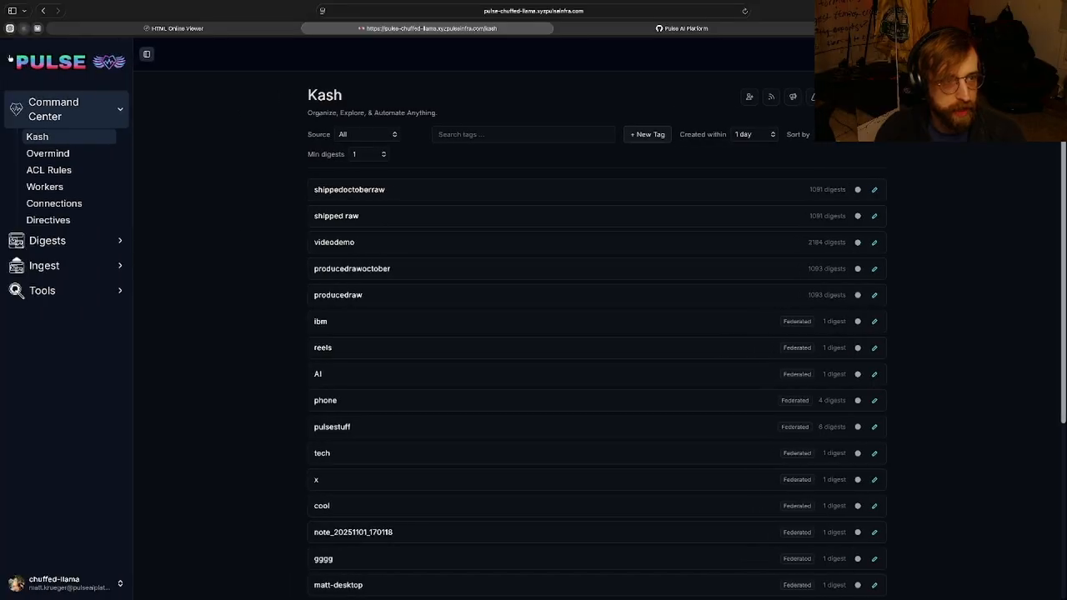
click(60, 289)
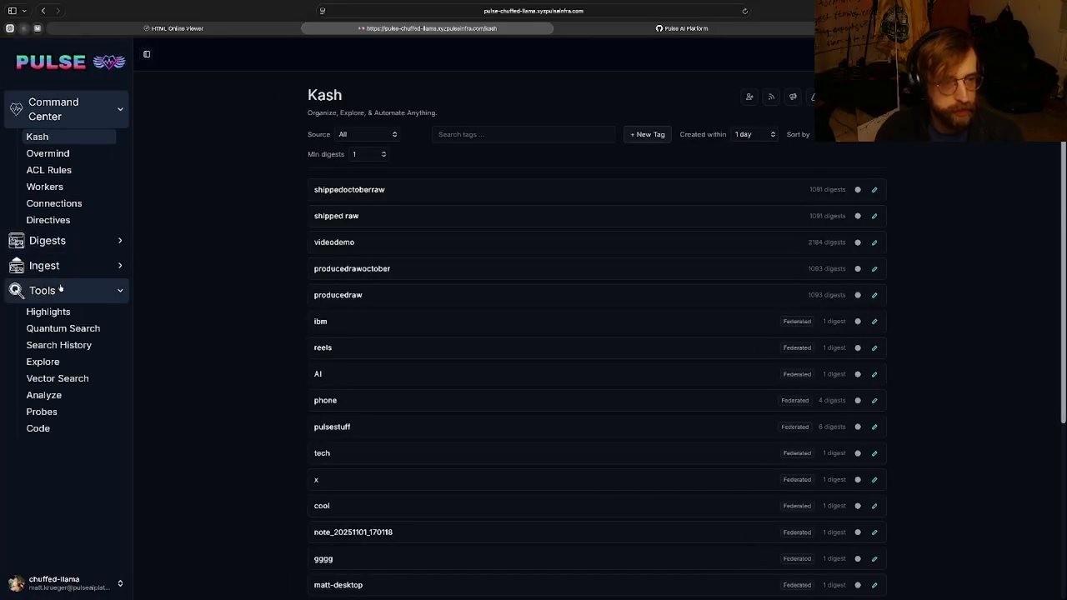
click(43, 412)
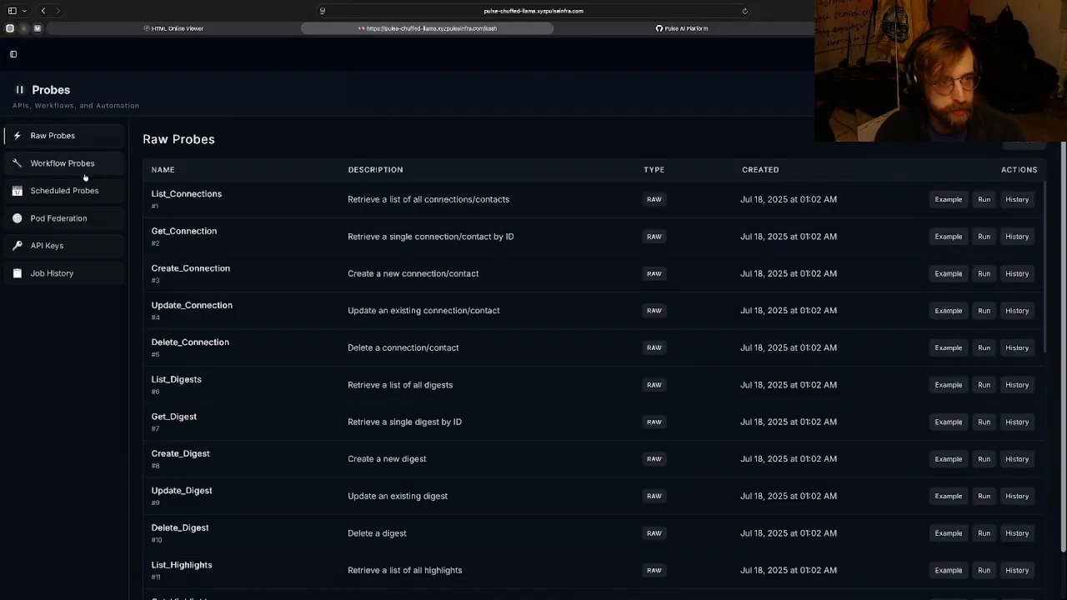
click(84, 175)
Start a new workflow and name it produced-finder-1
click(995, 145)
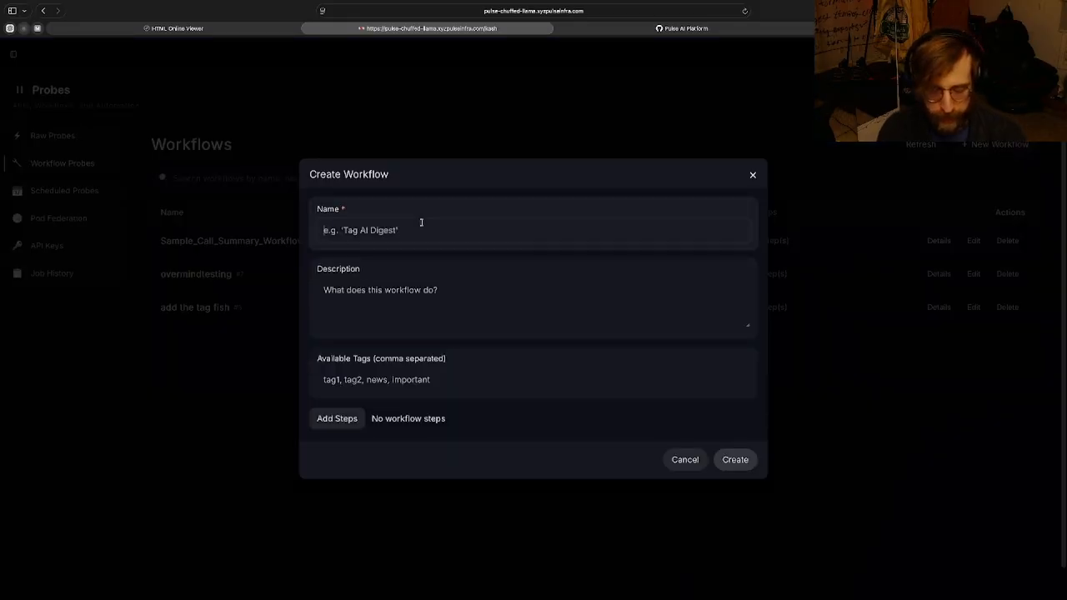
text(produced=finder)
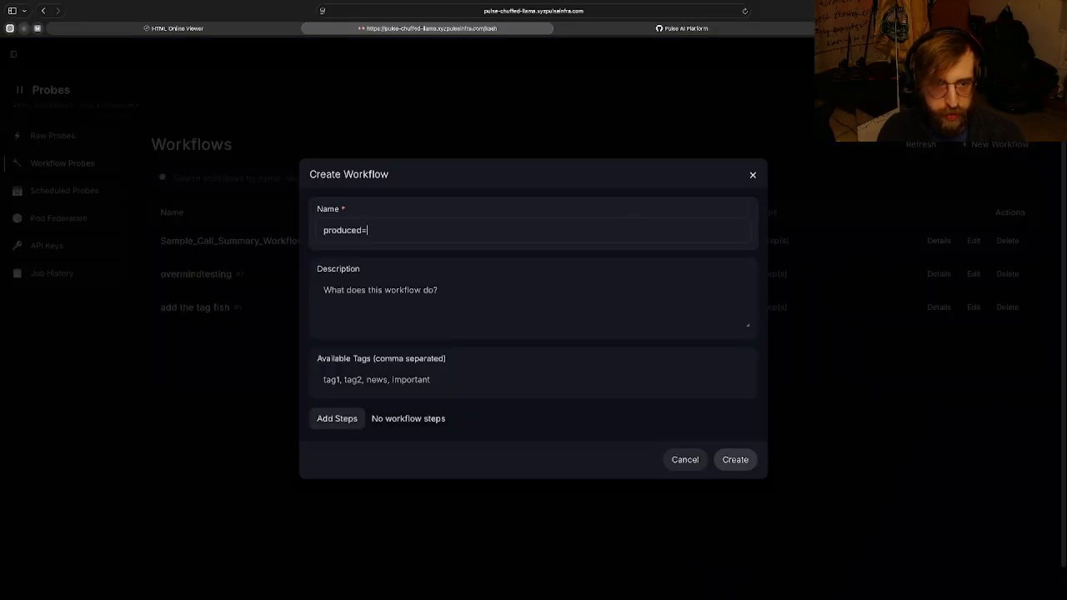
key(BackSpace)
key(BackSpace)
key(BackSpace)
key(BackSpace)
key(BackSpace)
key(BackSpace)
key(BackSpace)
text(=fi)
key(BackSpace)
key(BackSpace)
key(BackSpace)
text(-finder-1)
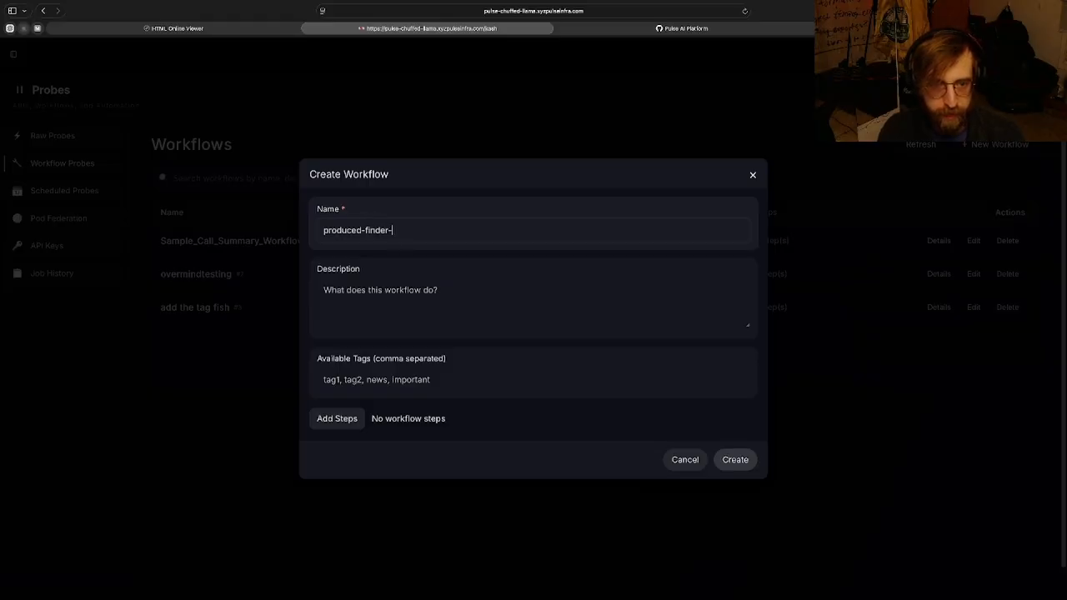
Describe the workflow as "Normalizes digests in the produced tag so we can analyze them better"
click(449, 286)
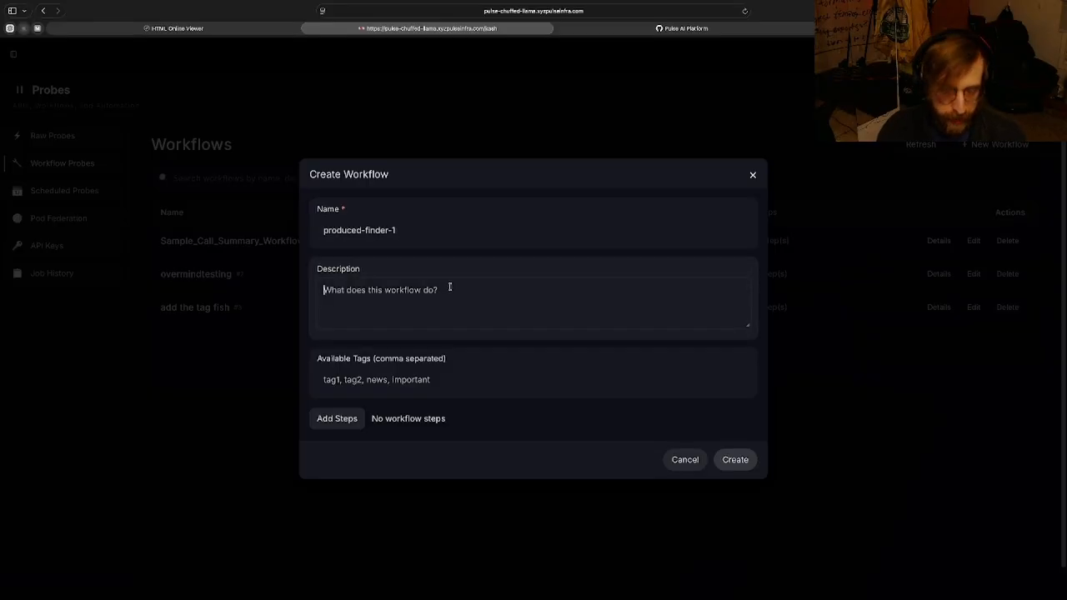
text(Normalizes dige)
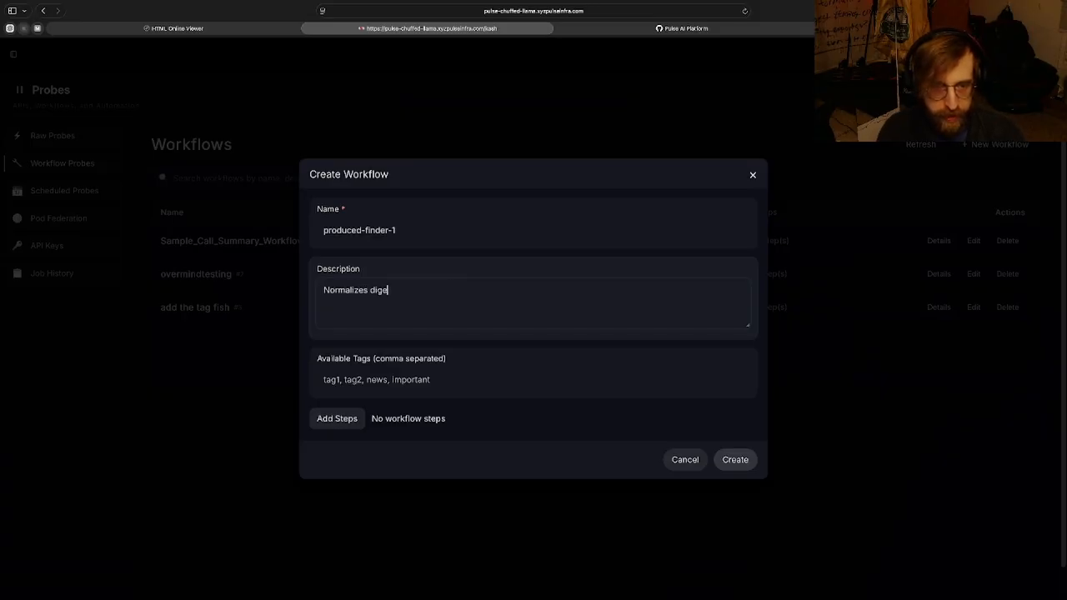
text(sts in the produced )
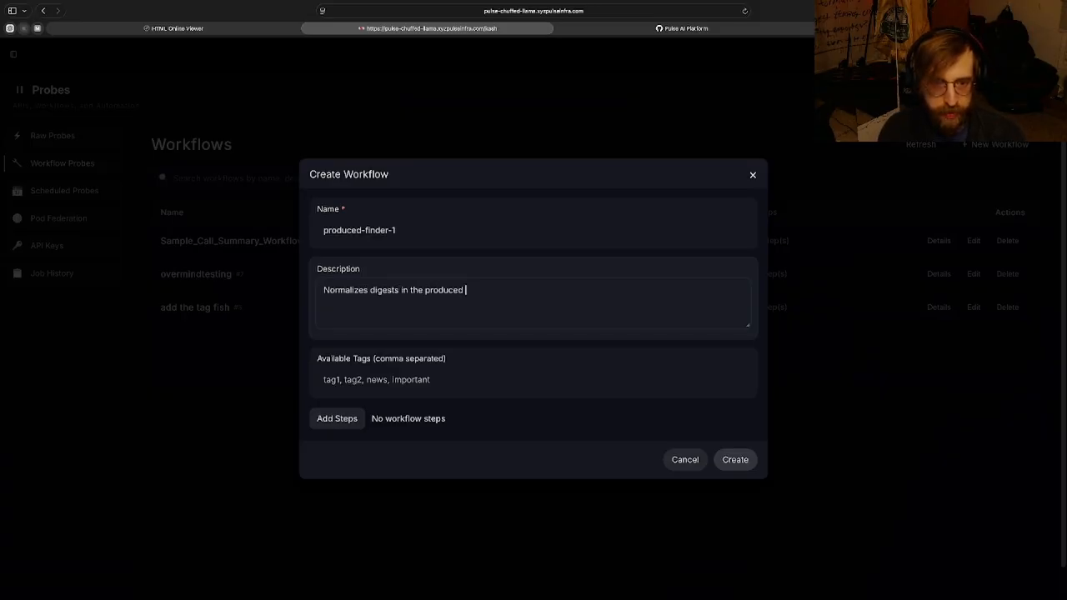
text(tag so we can analyze)
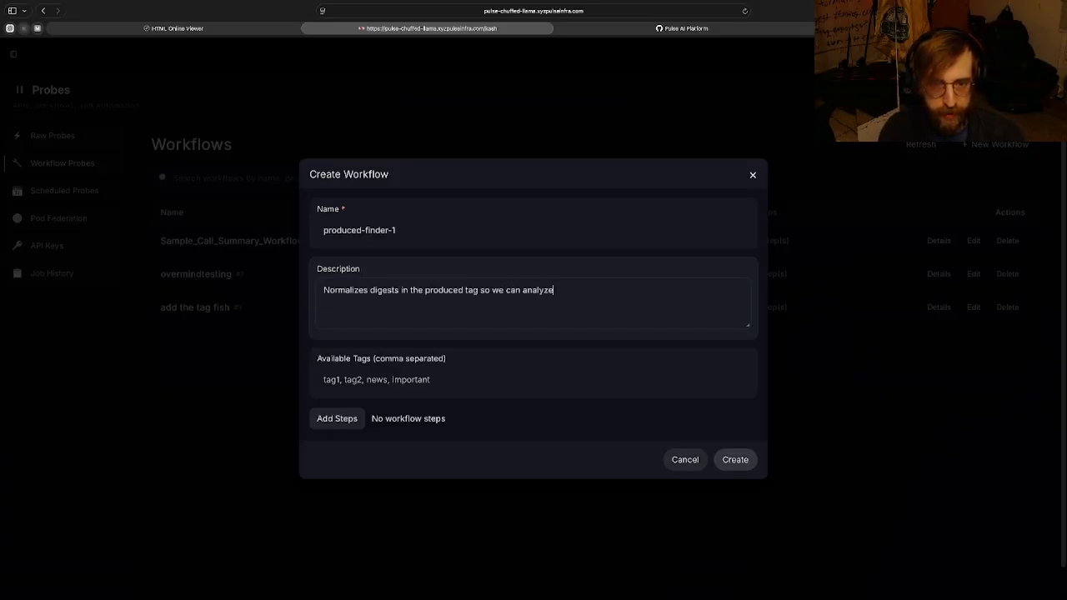
text( them better)
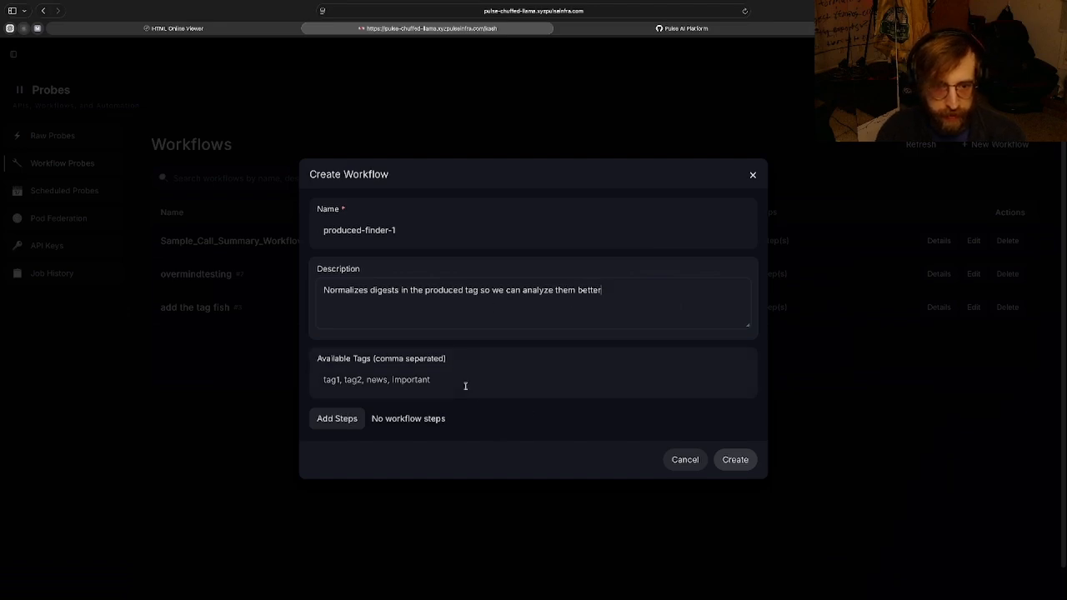
Set the new workflow's available tags to videodemo
click(465, 385)
text(videod)
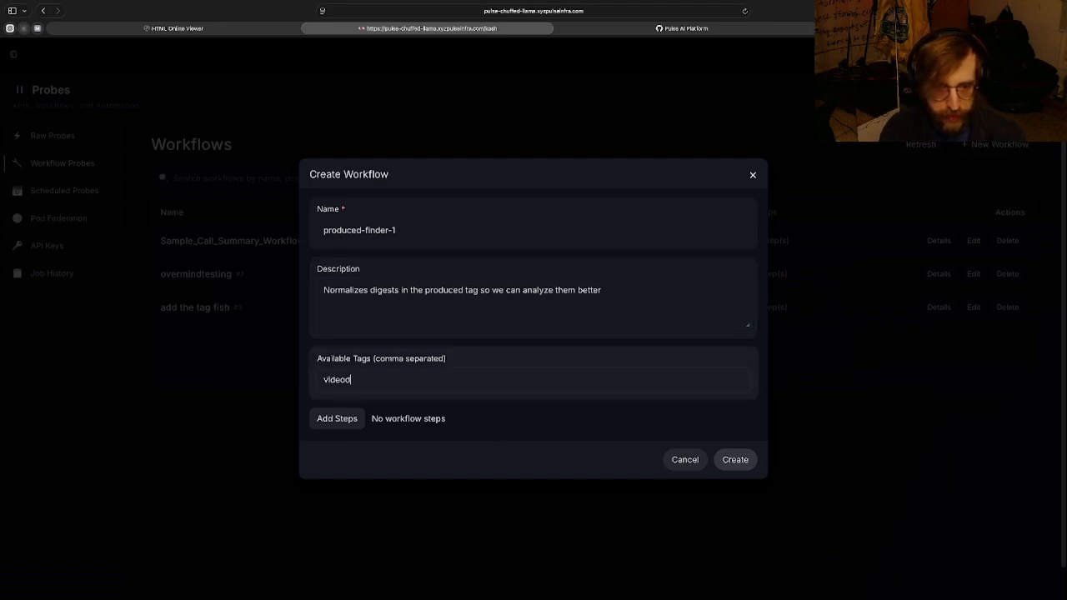
text(emo)
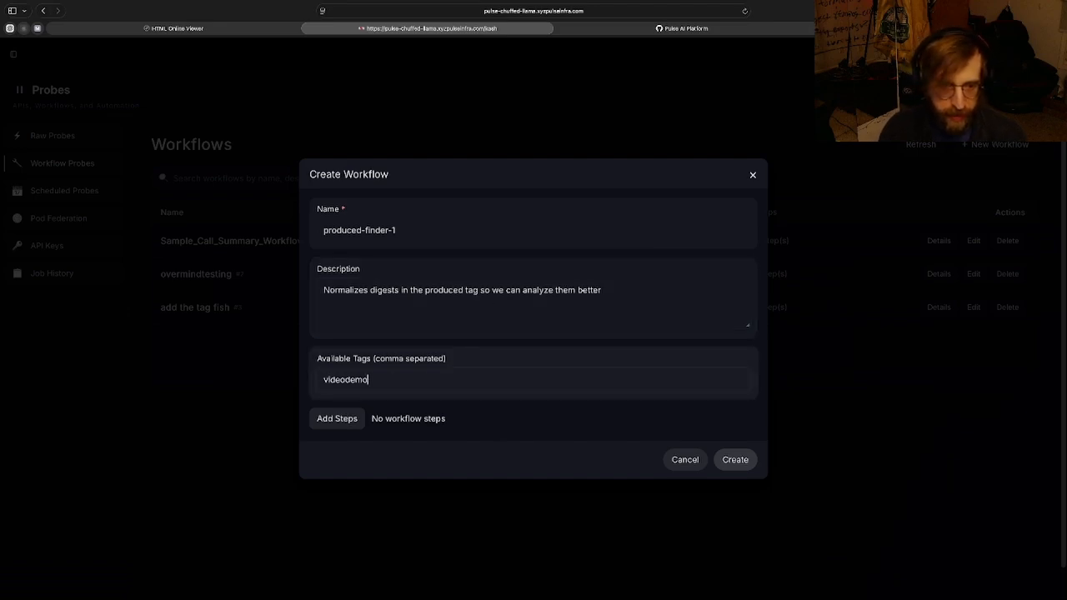
Add a Create Digest step named "Create normalized digest" to the workflow, using the gpt-4.1 model
click(348, 422)
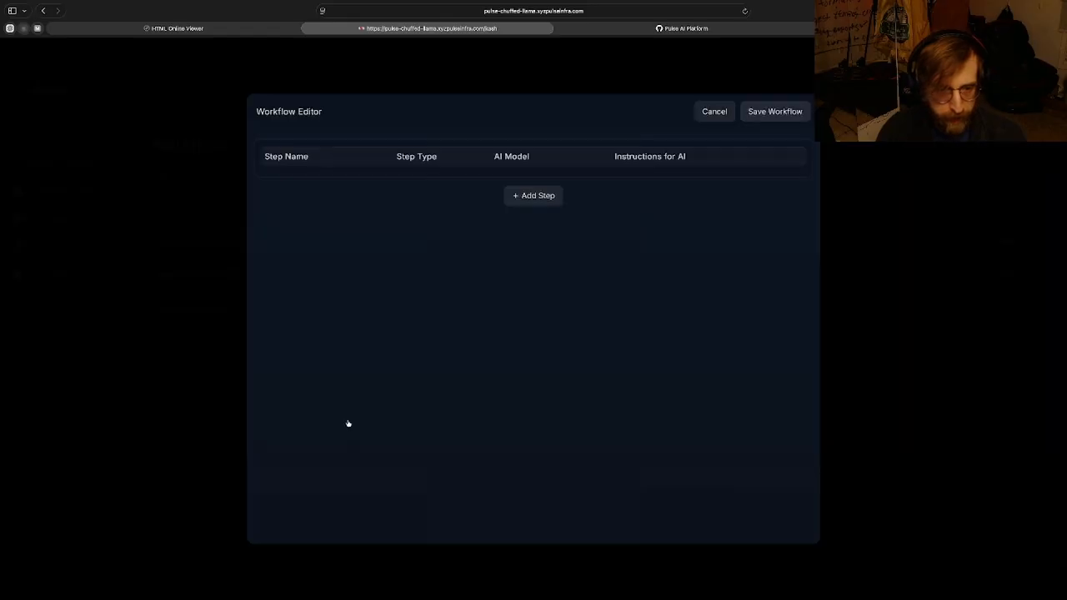
click(543, 196)
click(434, 203)
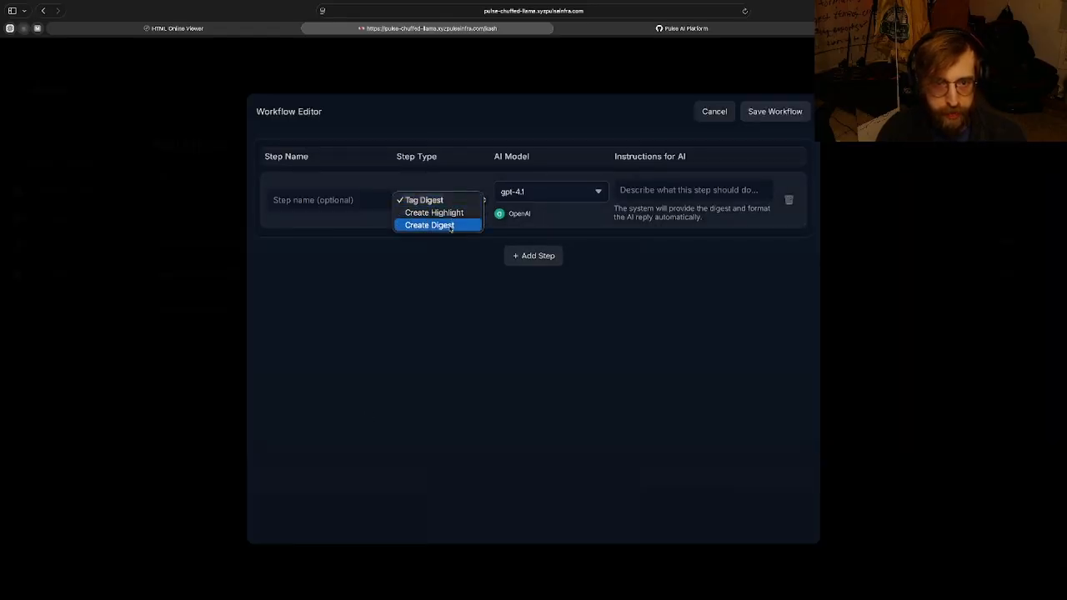
click(429, 225)
click(335, 201)
text(Cr)
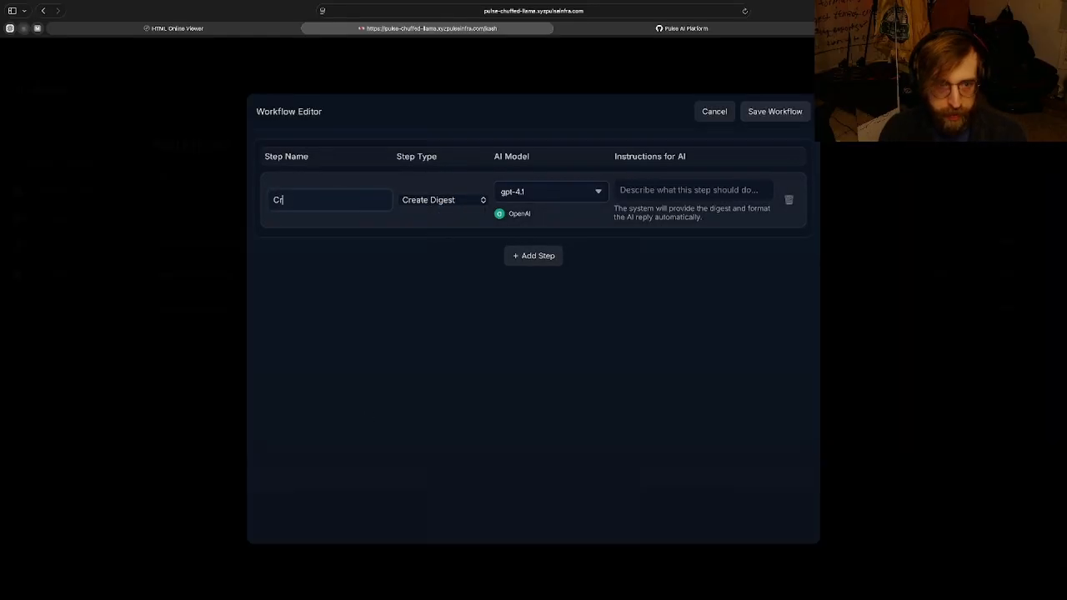
text(eate normalized digest)
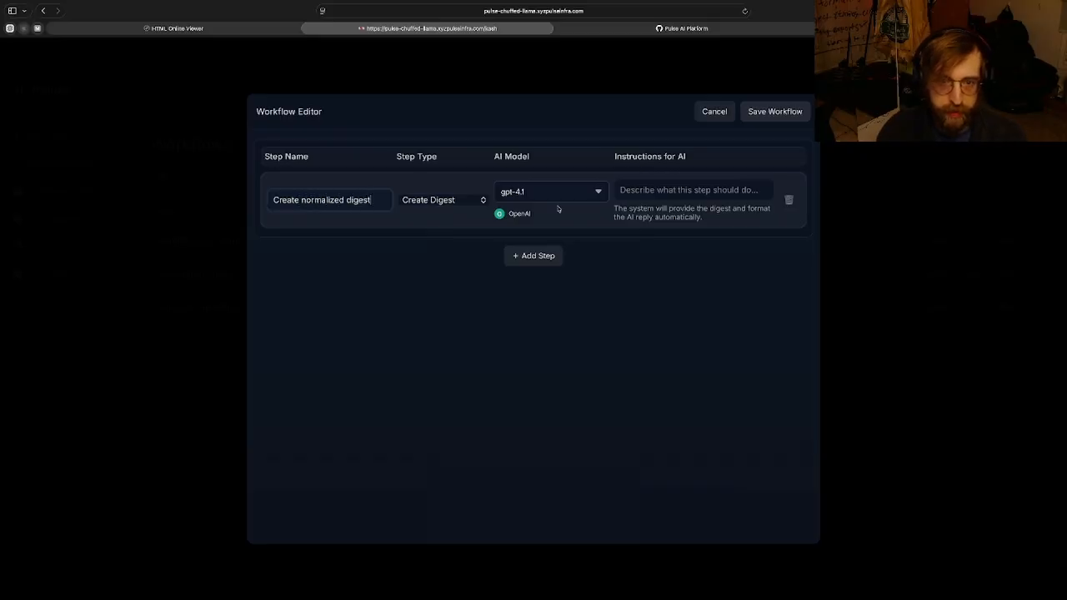
click(556, 191)
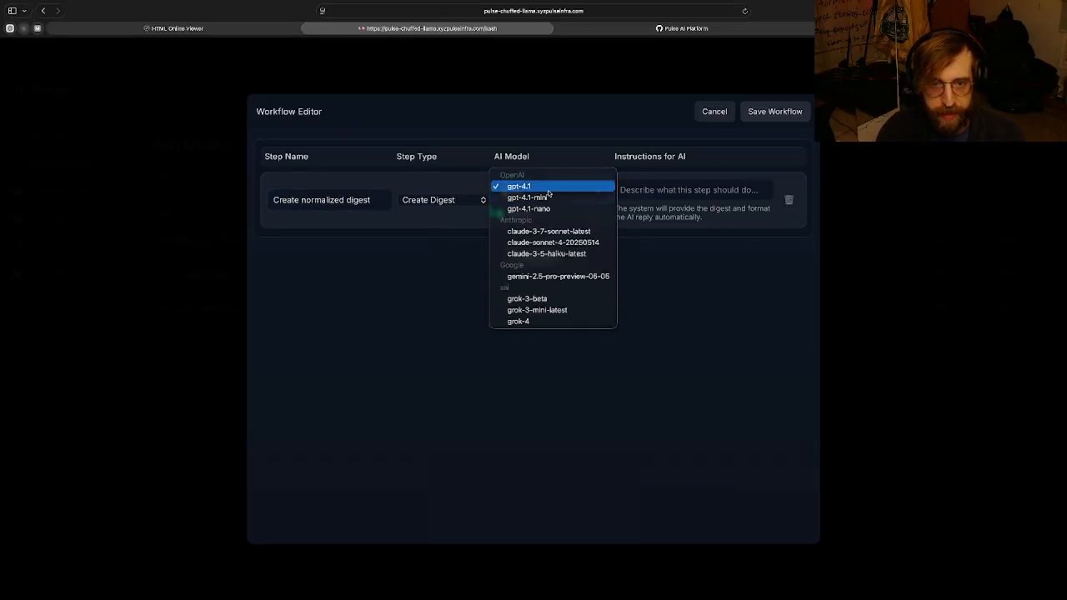
click(548, 194)
Paste the copied normalization rules as the step's AI instructions, then save the step and create the workflow
click(688, 193)
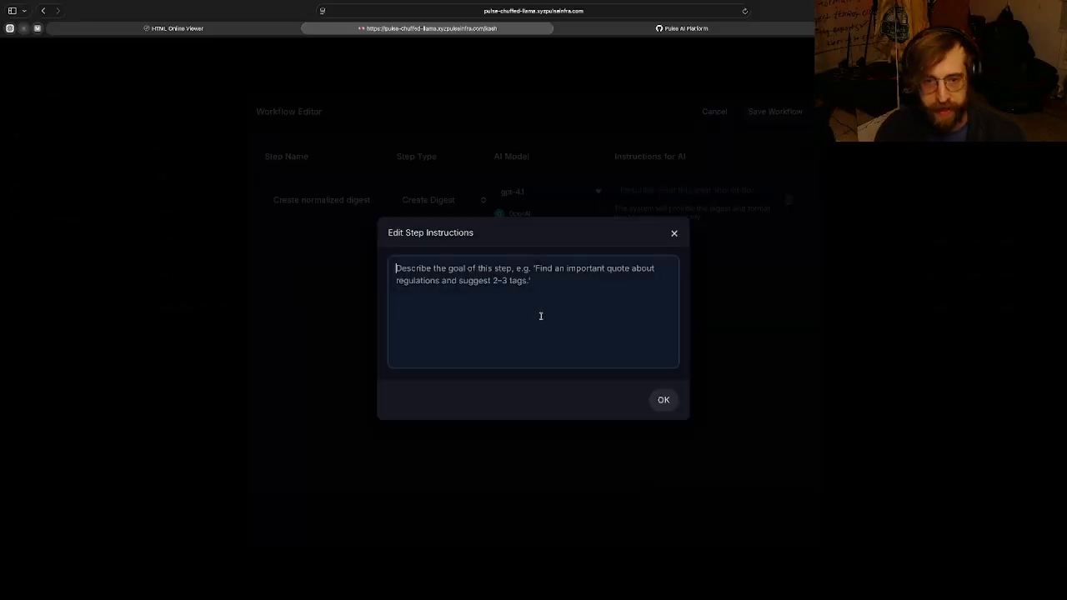
key(super+v)
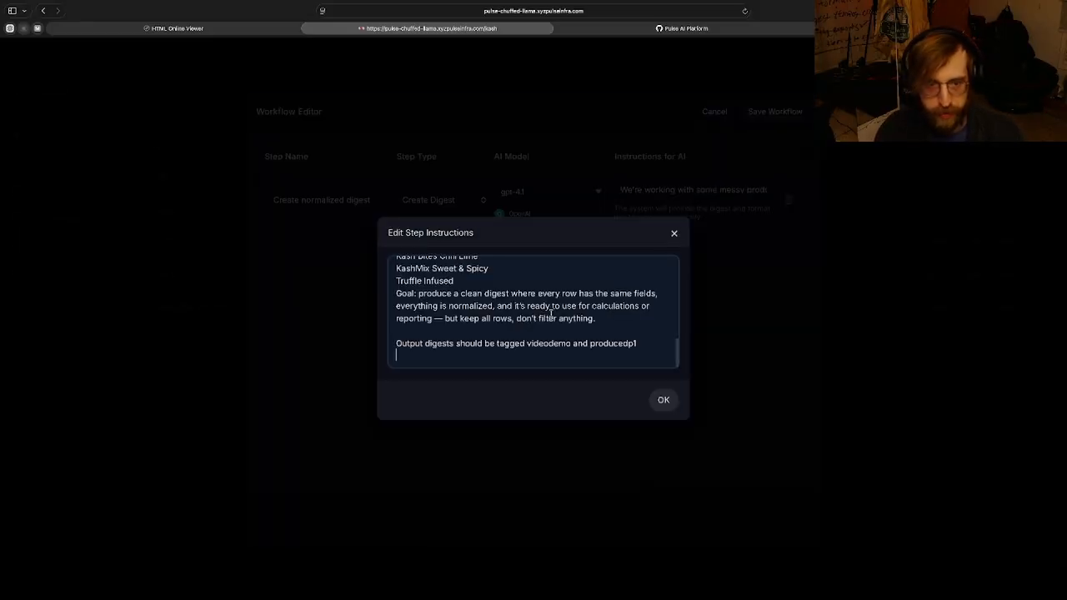
scroll(548, 316, up, 2)
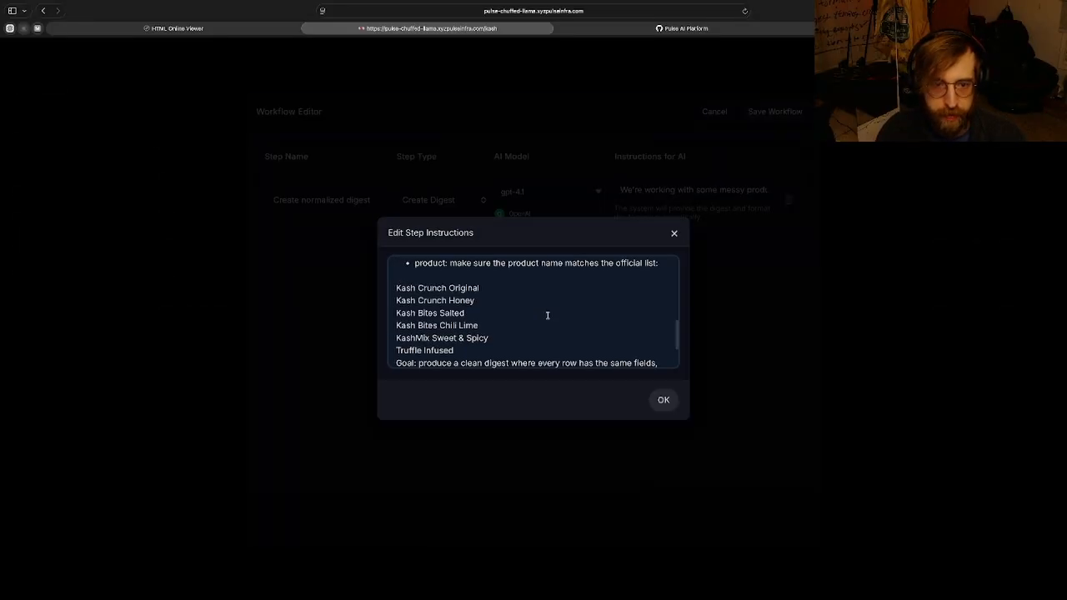
scroll(547, 316, up, 5)
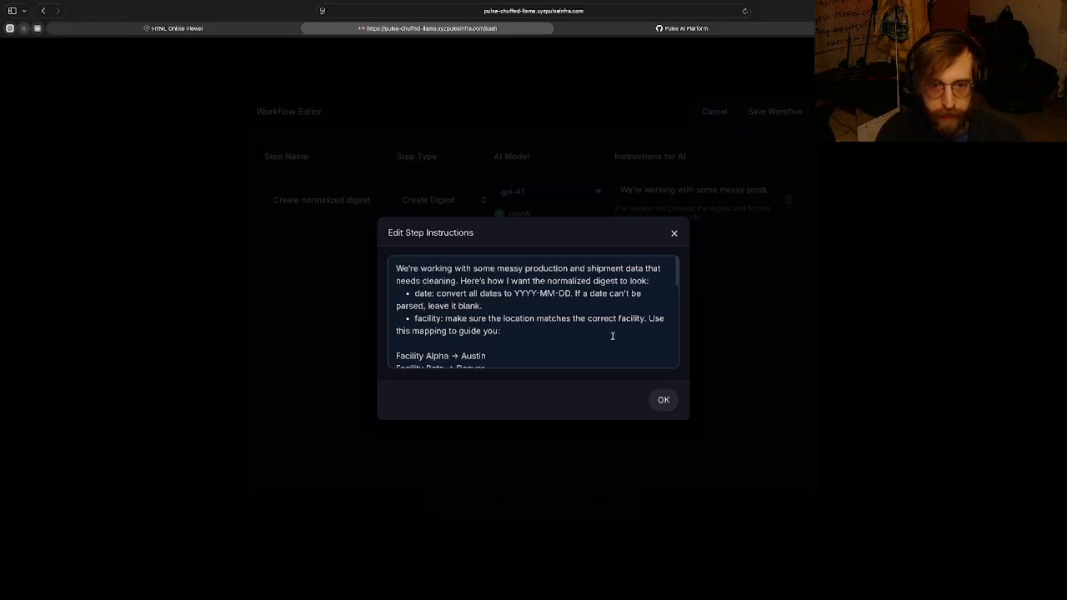
scroll(612, 335, down, 6)
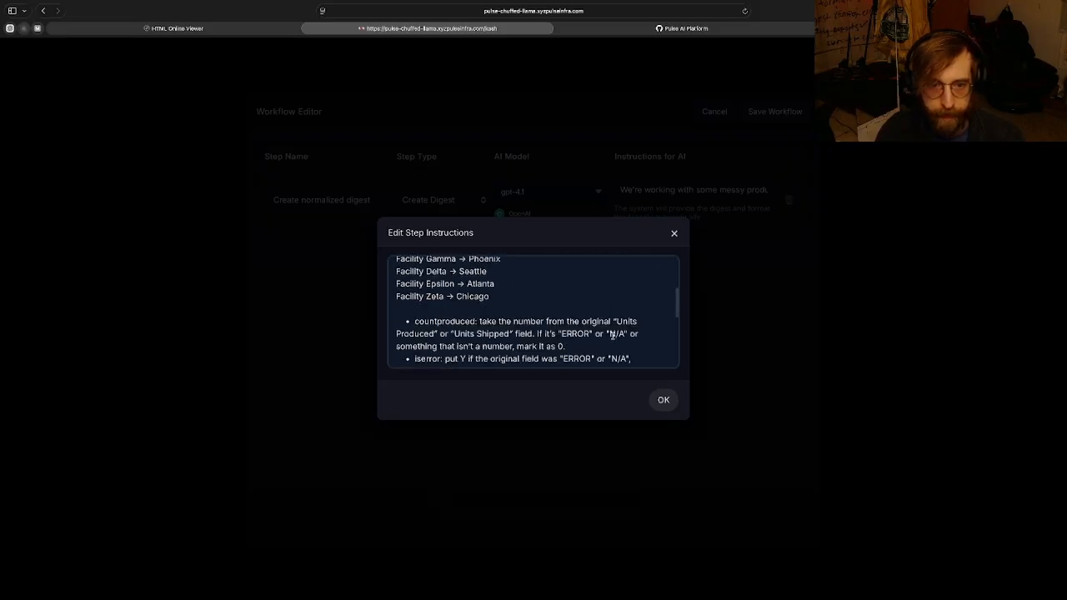
click(663, 401)
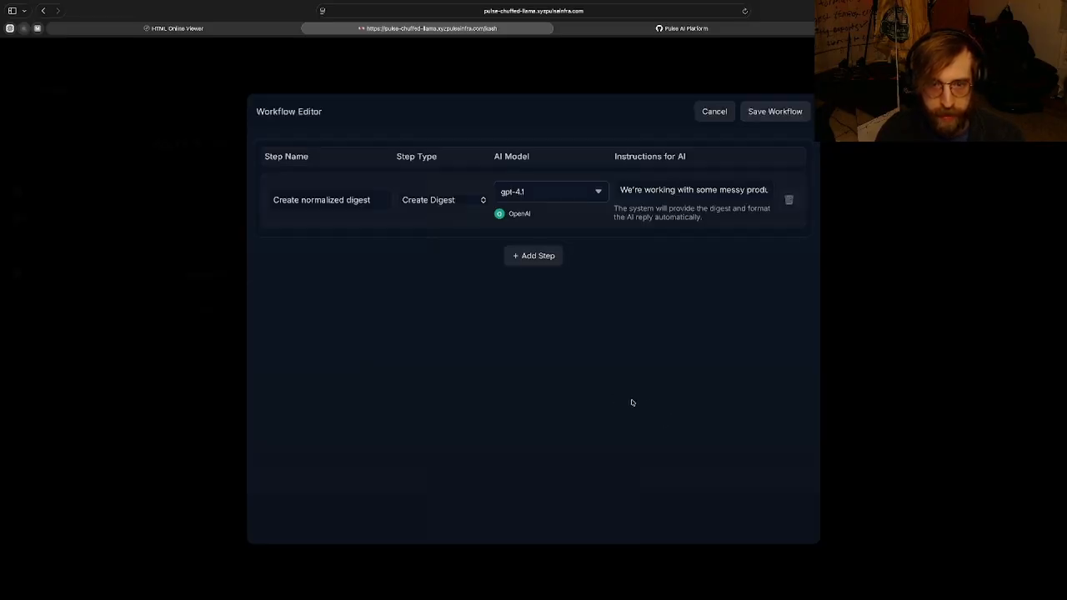
click(775, 112)
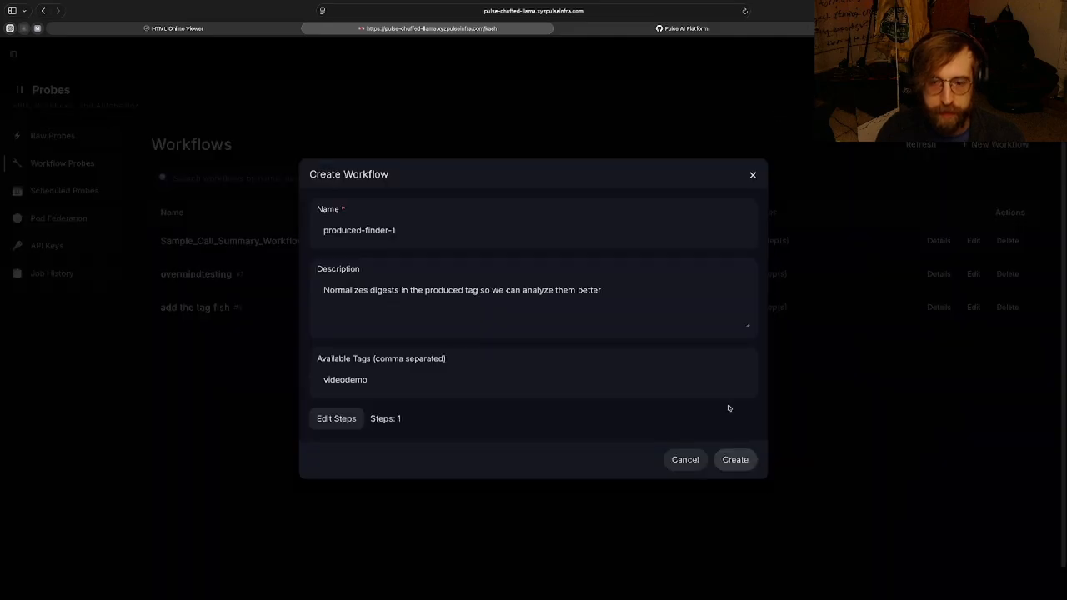
click(745, 465)
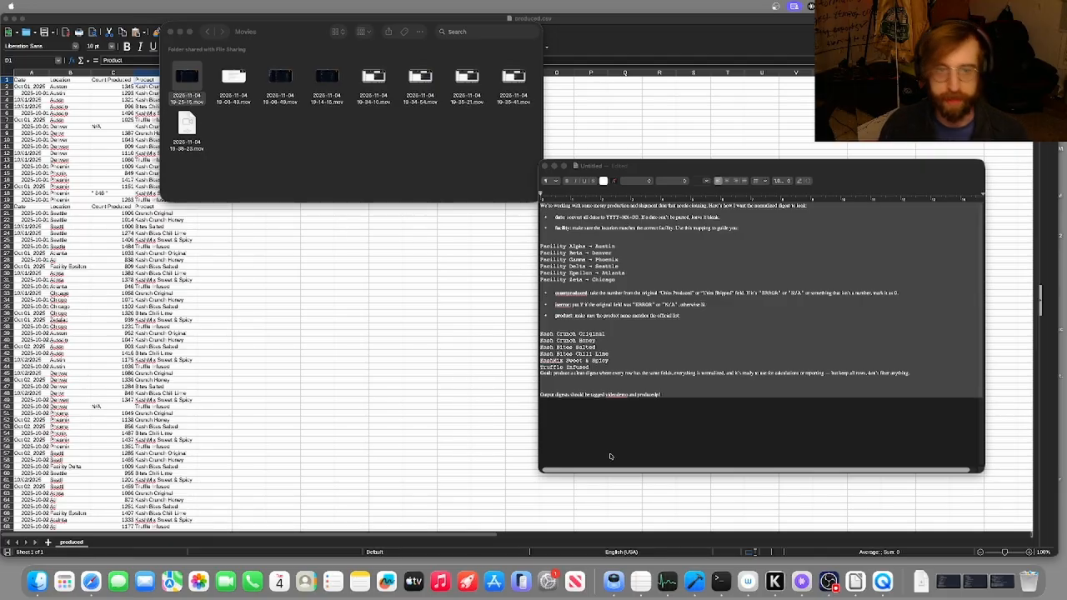
Return to the Kash tag list in the browser, open the videodemo tag and reload its digests
key(ctrl+Right)
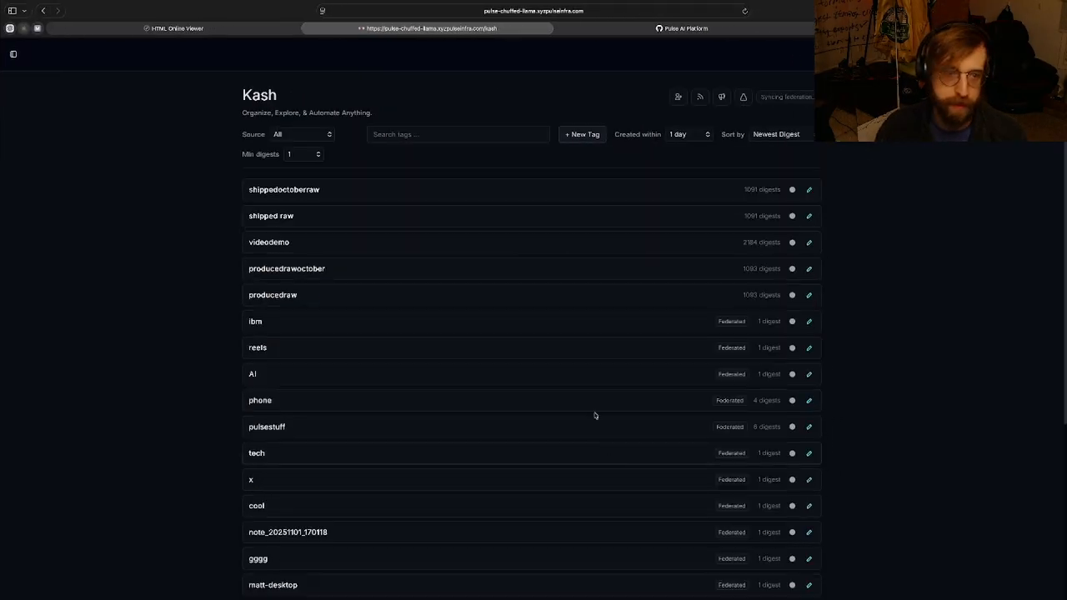
click(271, 242)
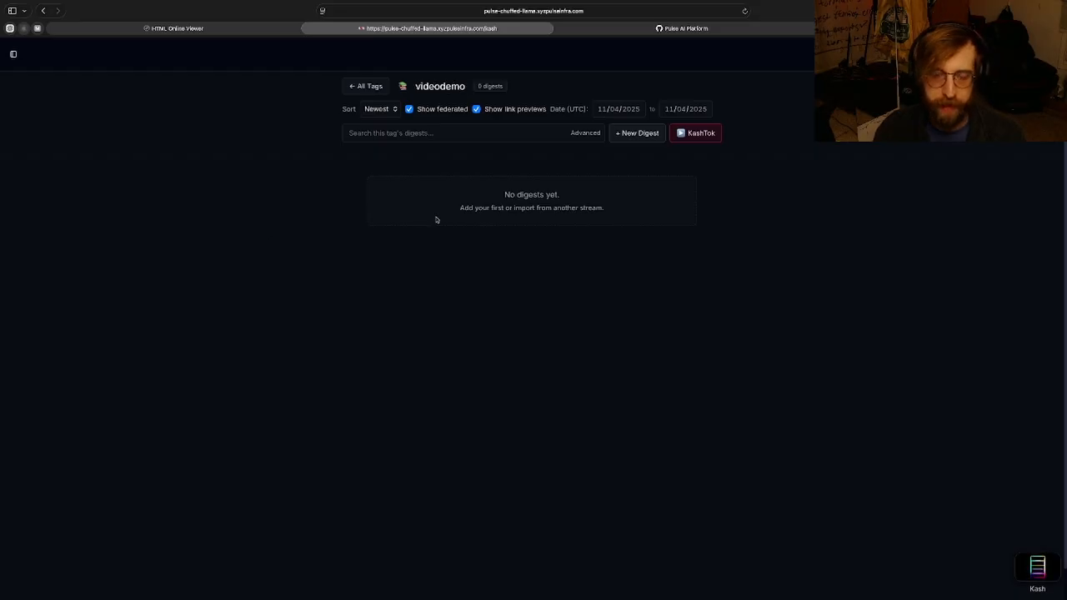
key(super+r)
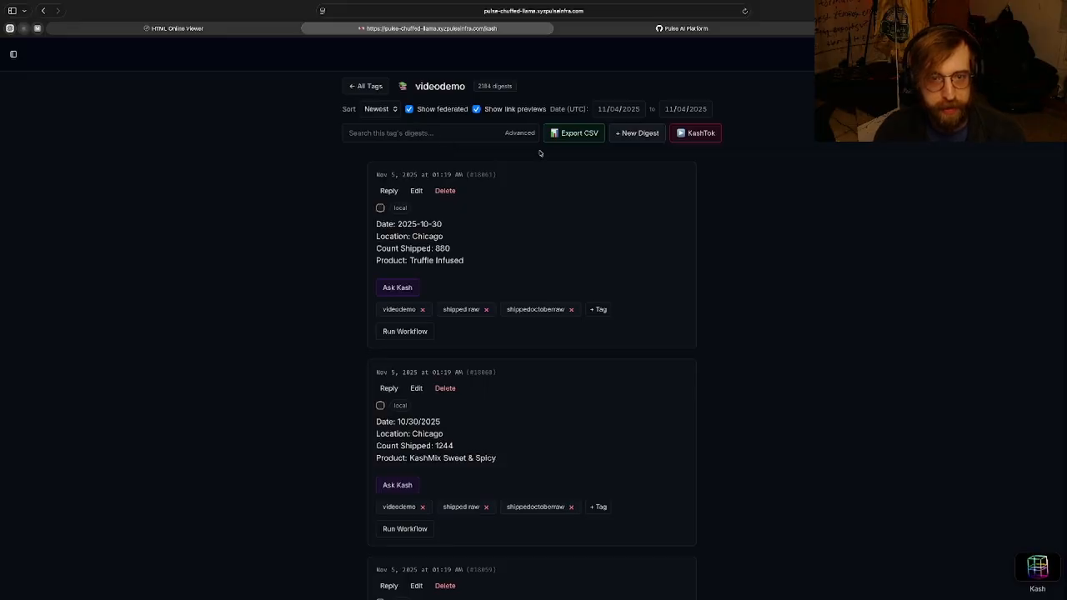
Filter the videodemo digests by the producedraw tag and select all the search results
click(516, 134)
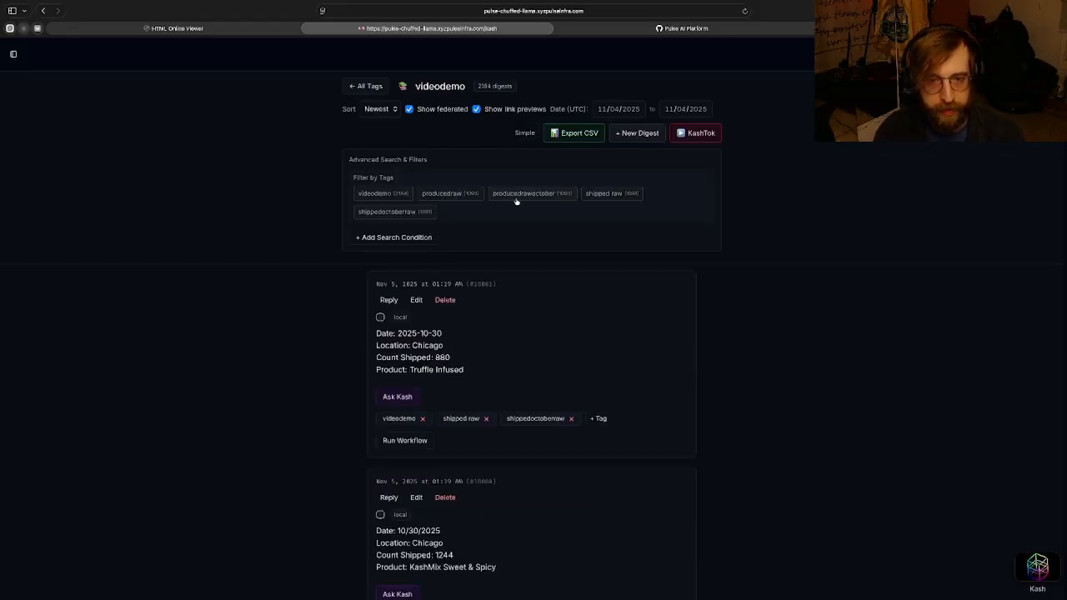
click(466, 196)
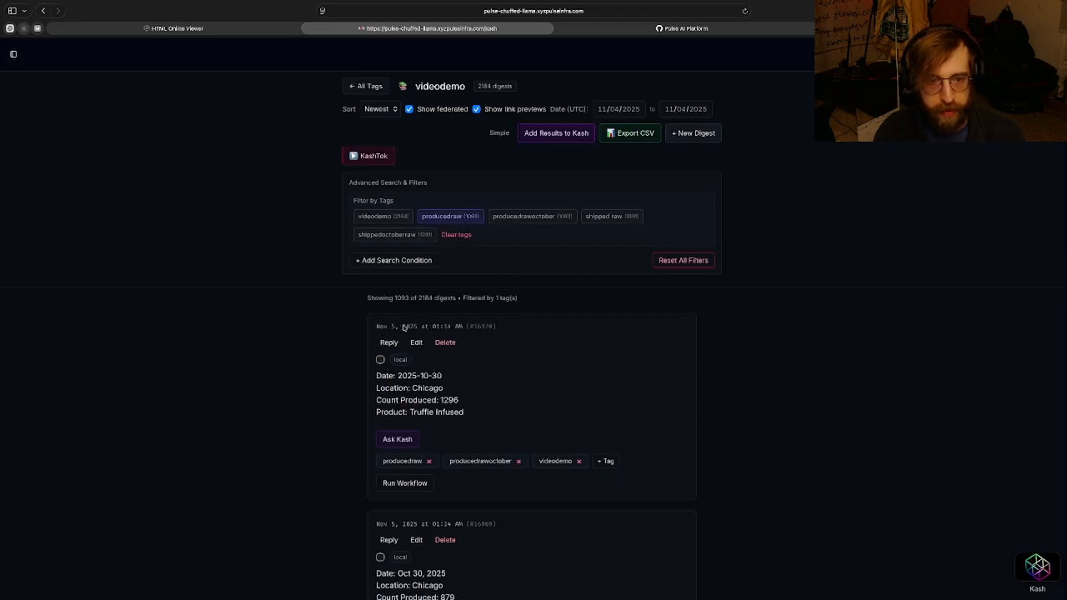
click(380, 359)
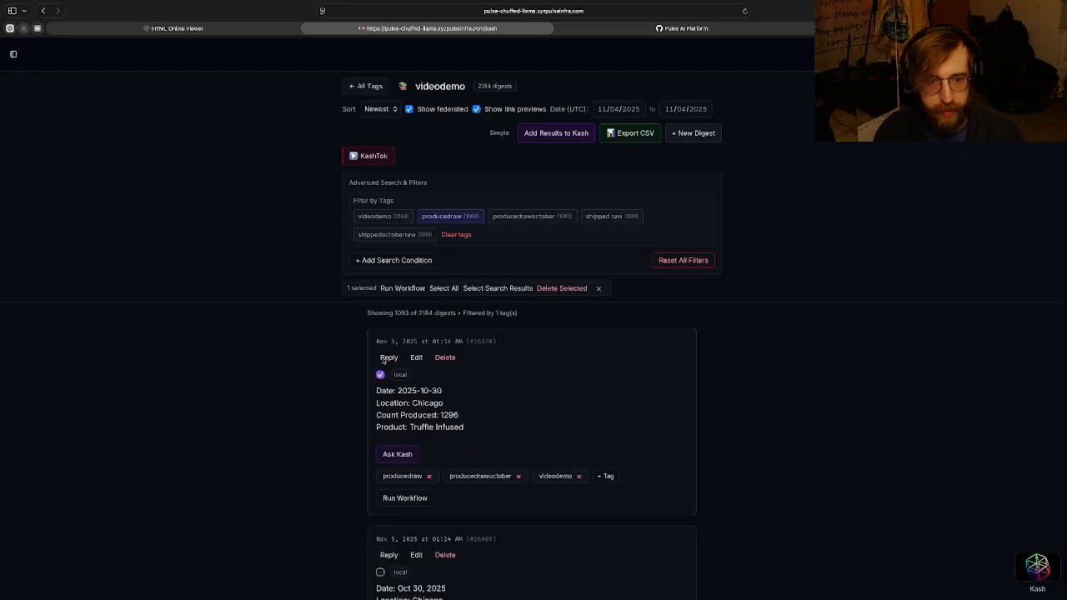
click(495, 288)
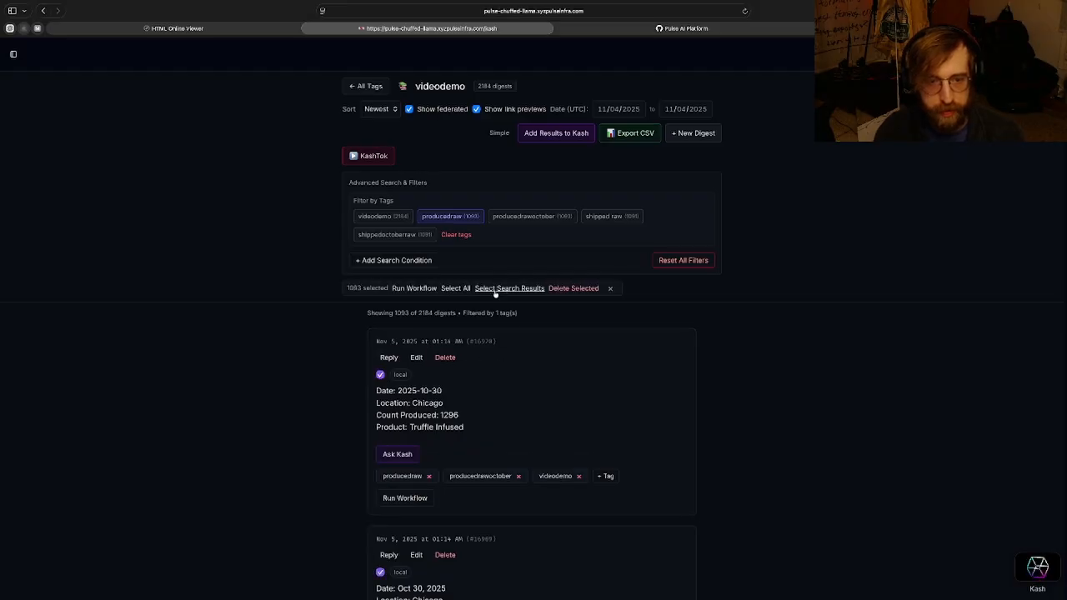
Open a batch workflow run for the selected digests and choose the produced-finder-1 workflow
click(410, 289)
click(410, 287)
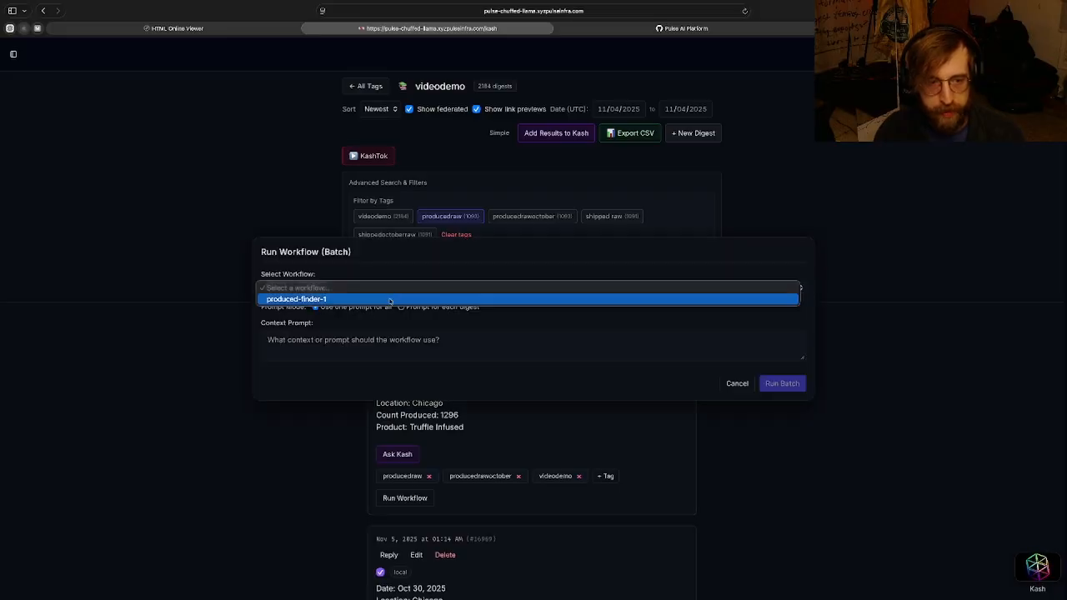
click(389, 299)
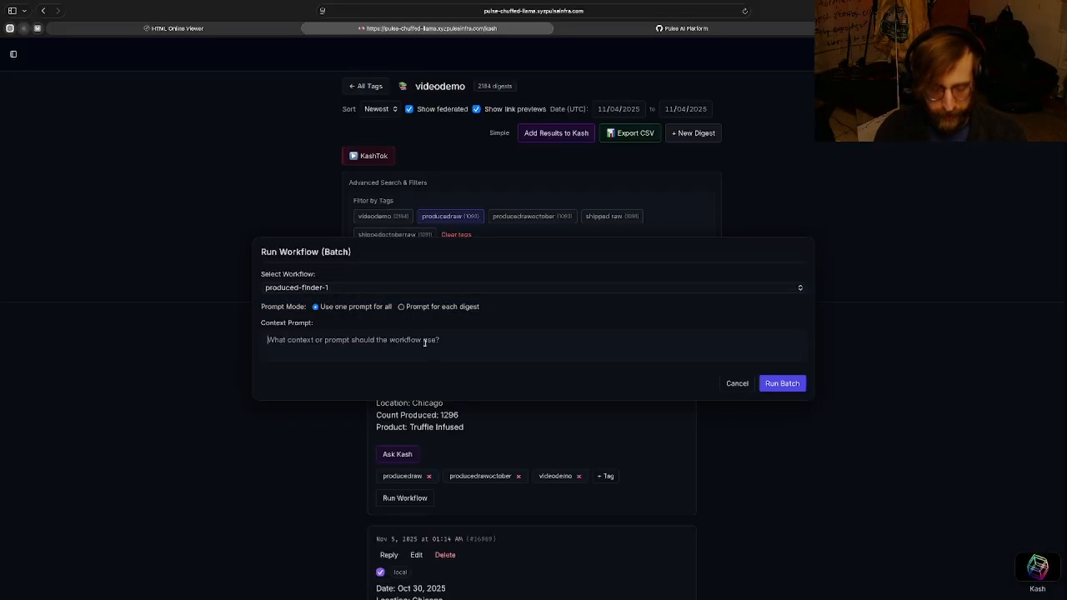
Run the batch with the context prompt "please normalize and tag the incoming data - if there is an error or other issue include the additional tag producederror"
text(please)
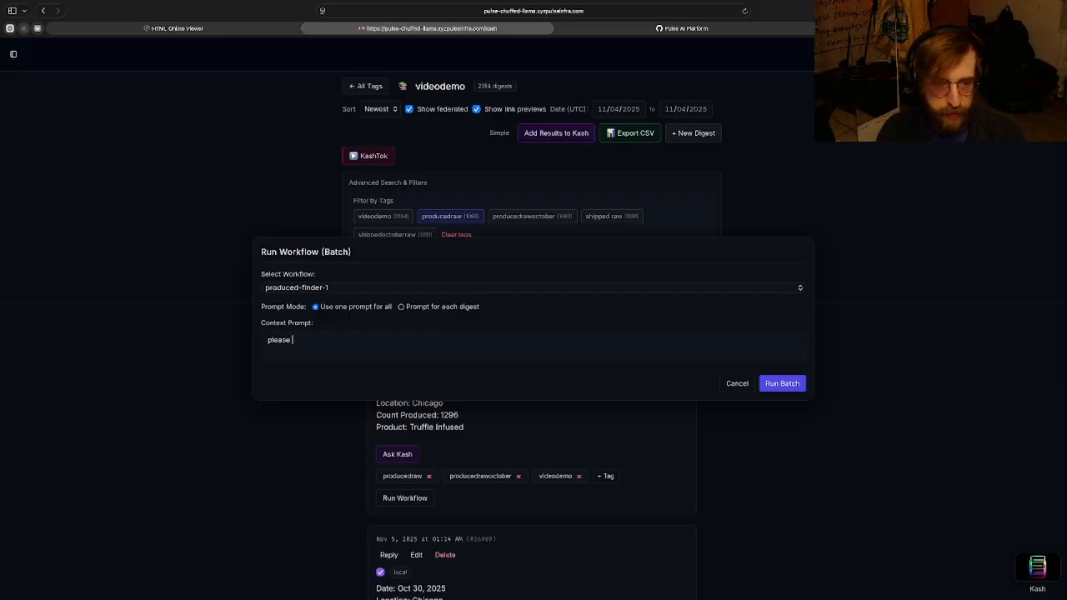
text( normalize and)
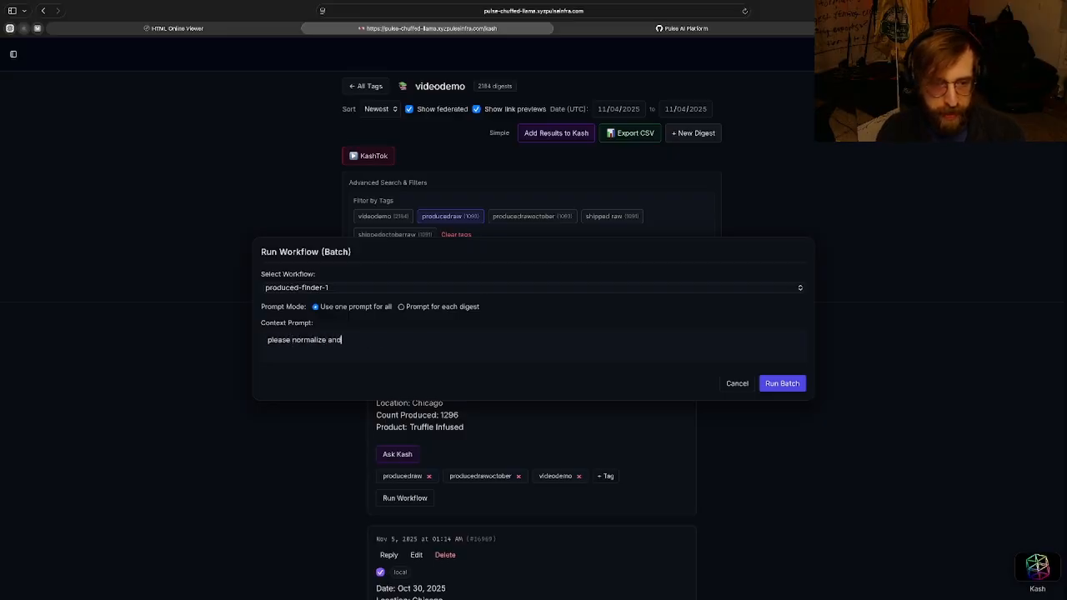
text( tag the incoming)
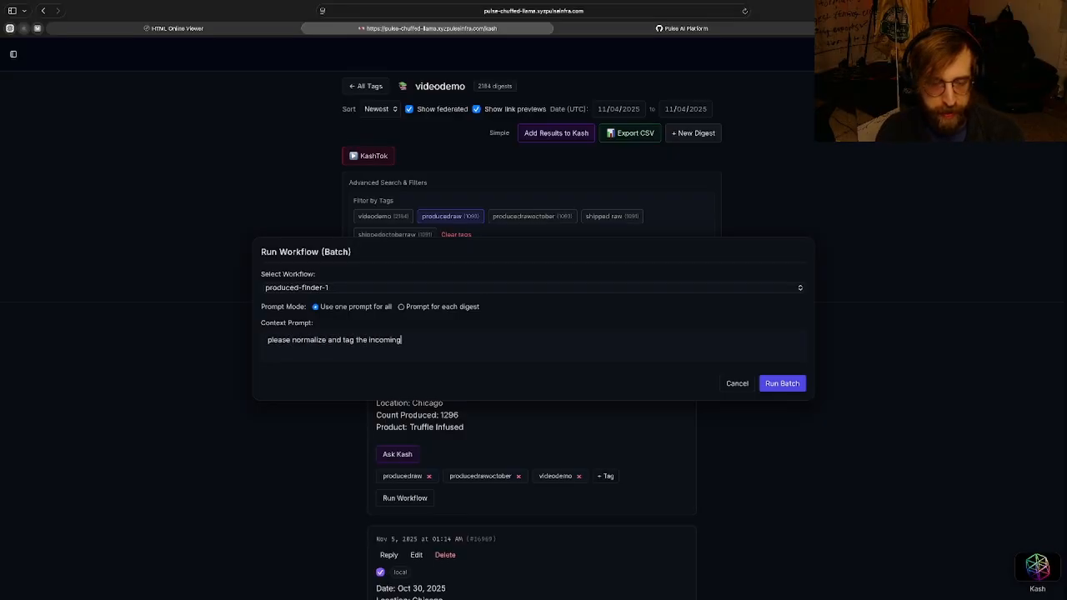
text( data - if there is an)
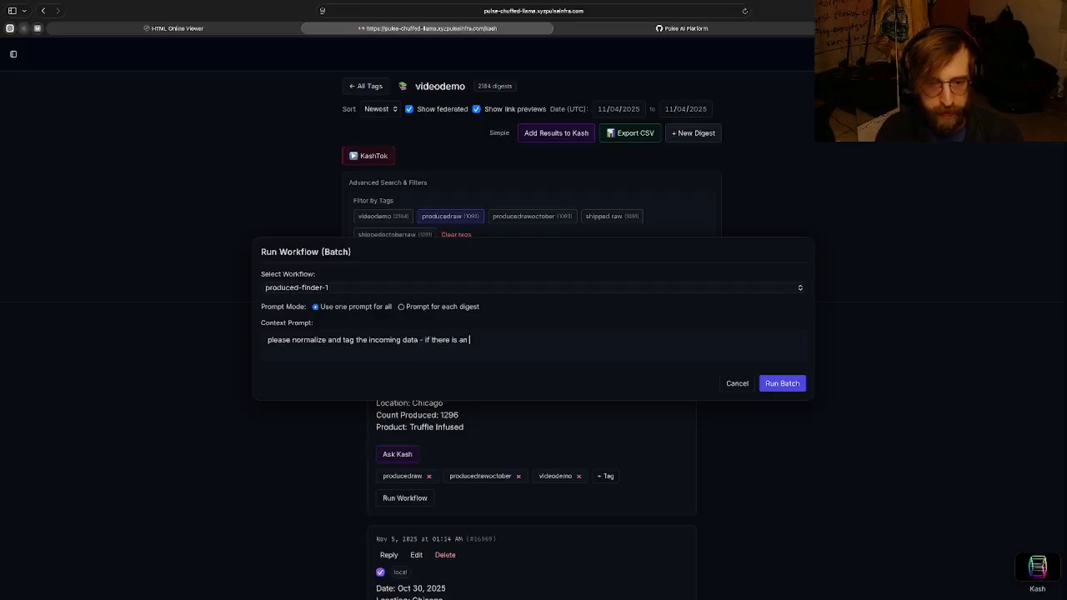
text( error or other )
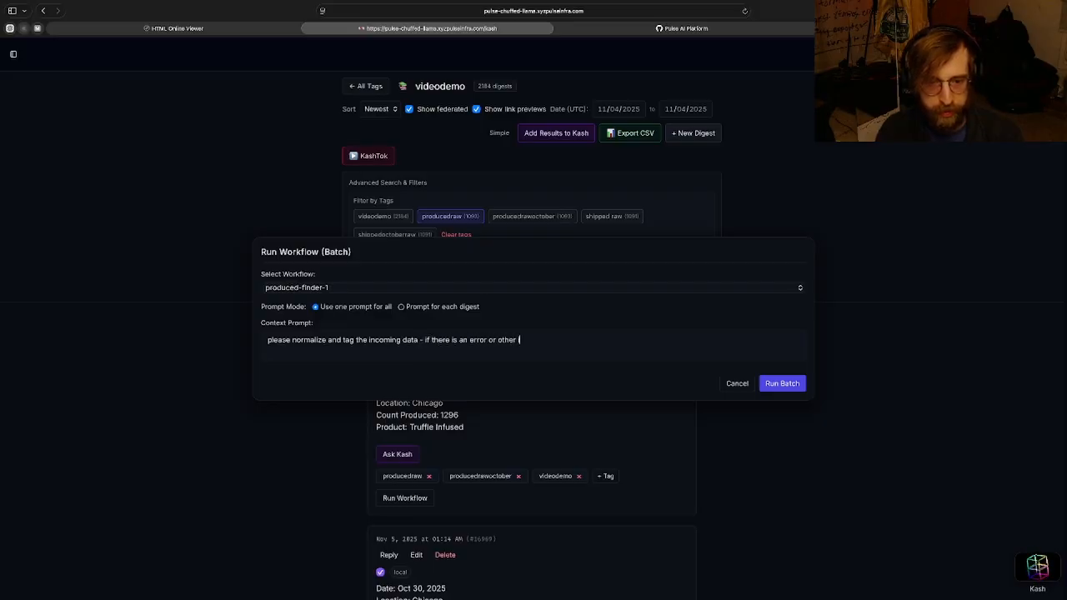
text(issue include the)
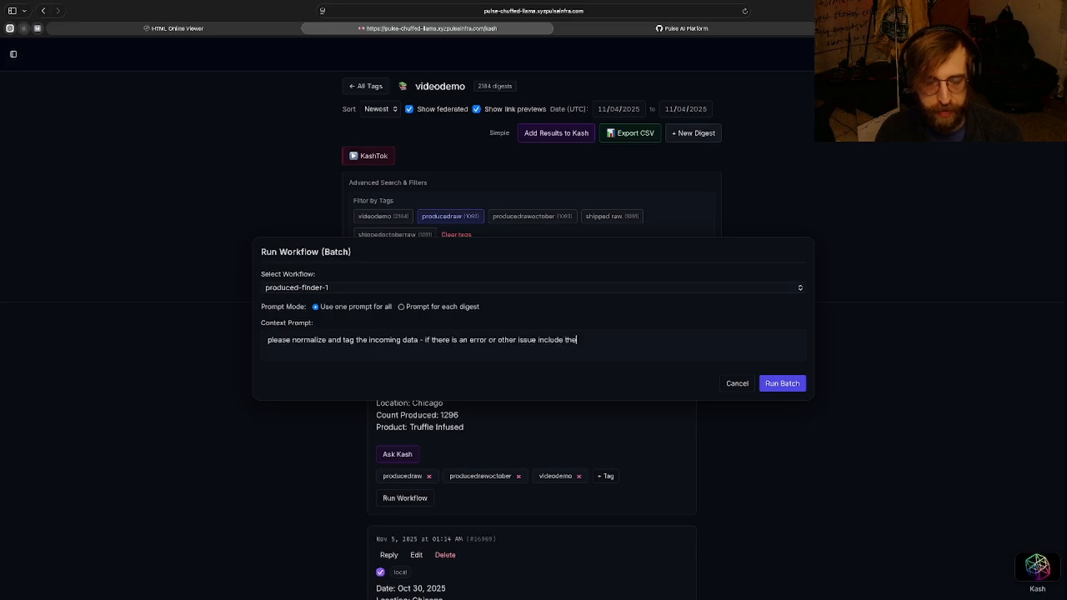
text( additional tag )
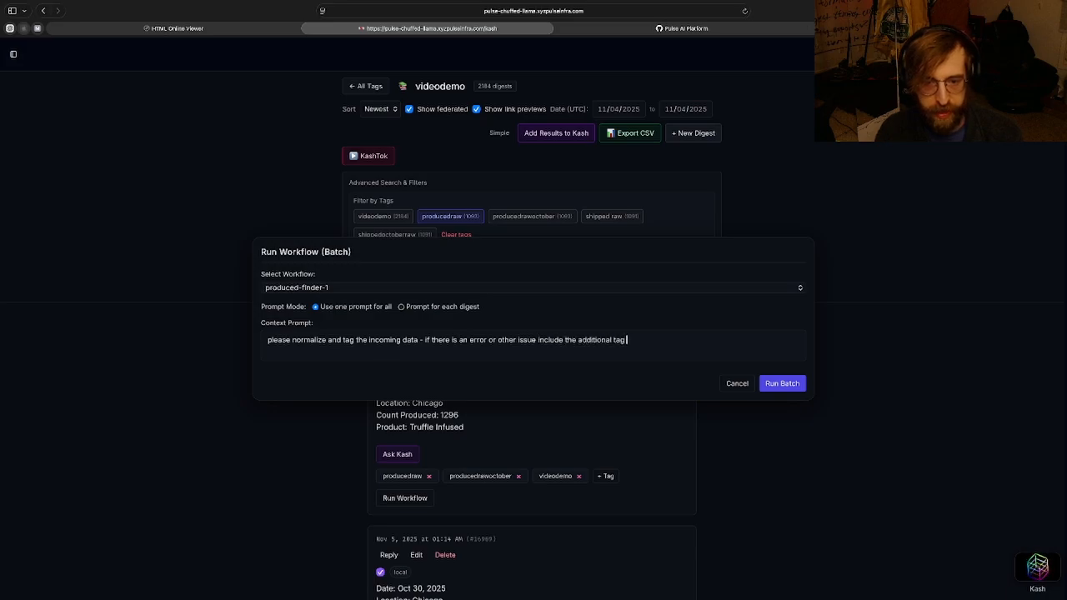
text(producederror)
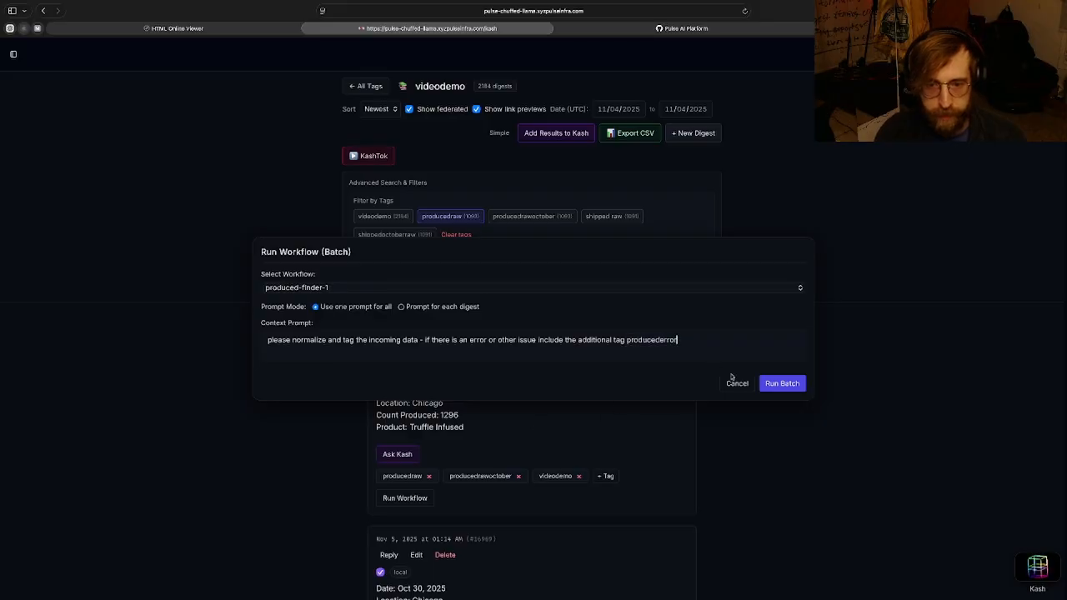
click(781, 384)
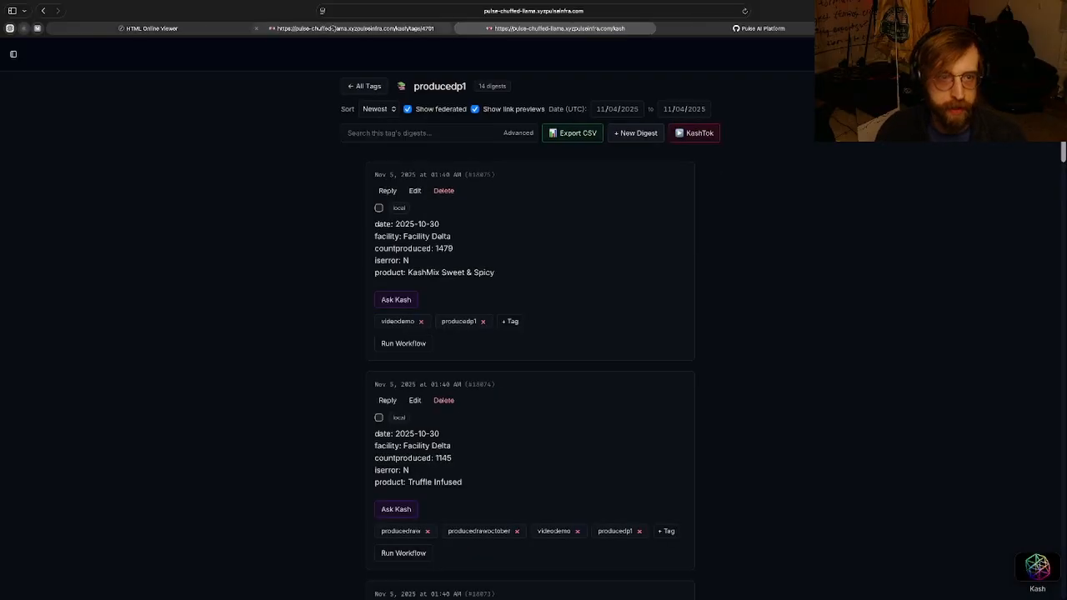
Check the progress of the batch run in its browser tab, then return to the producedp1 digests
click(334, 29)
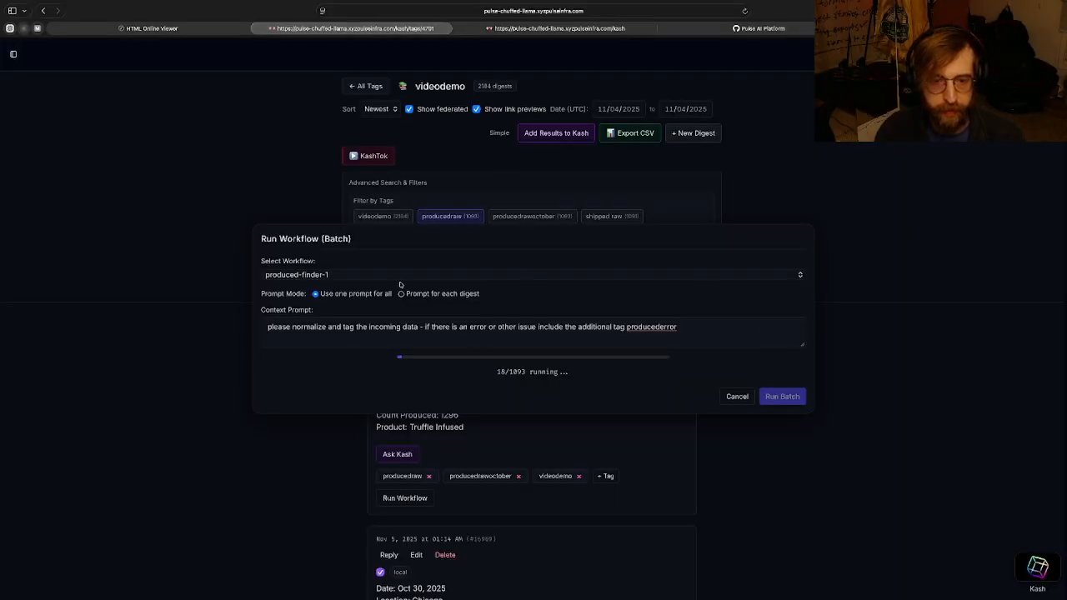
click(536, 32)
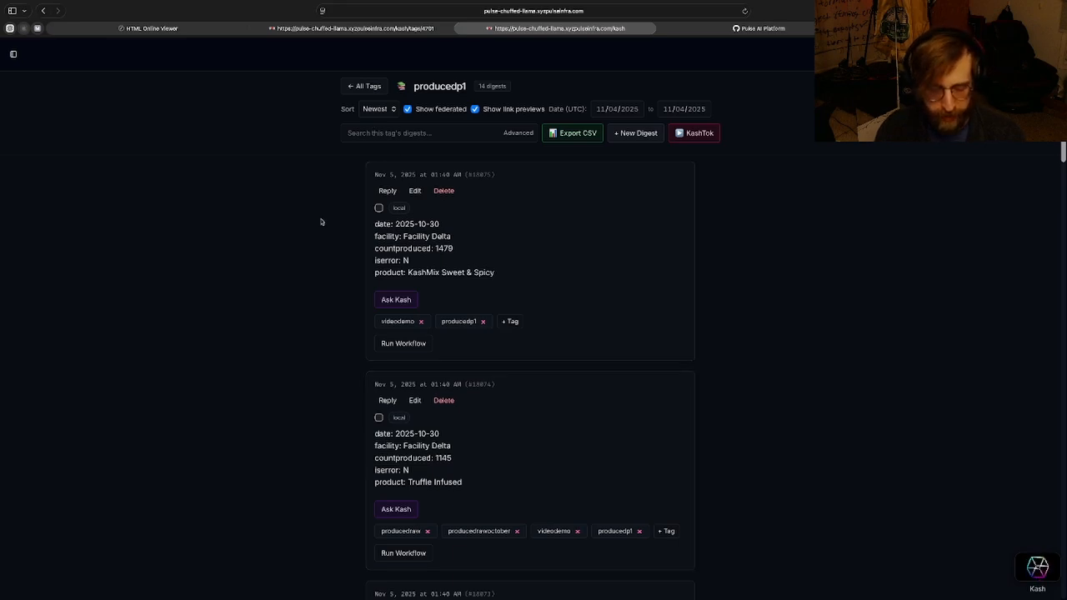
Refresh the digests and check the digest count of the producedp1 tag in the Kash tag list
key(super+r)
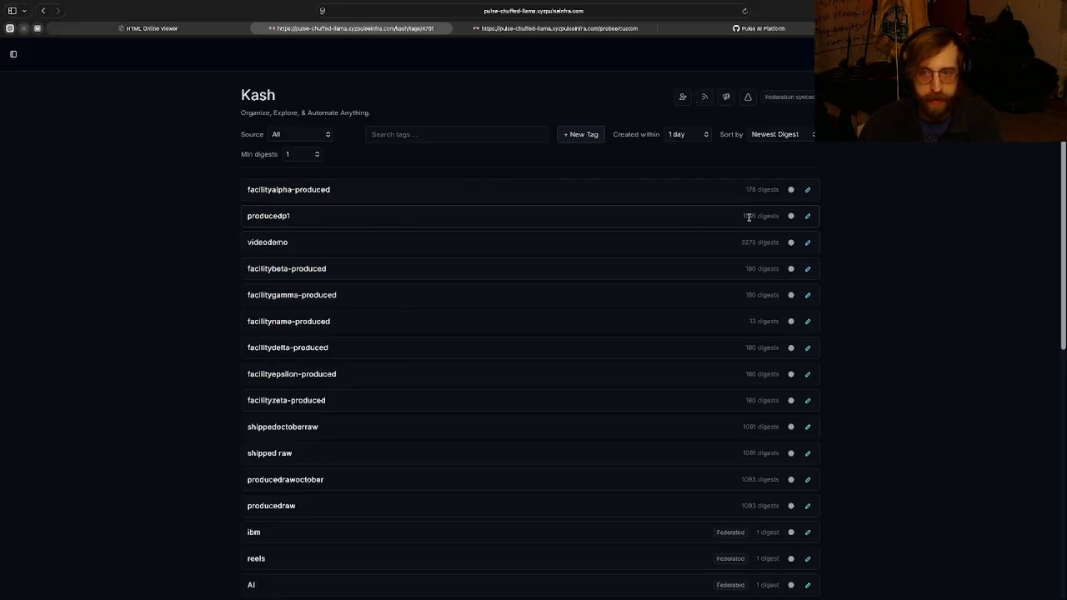
drag(740, 219, 892, 219)
click(892, 219)
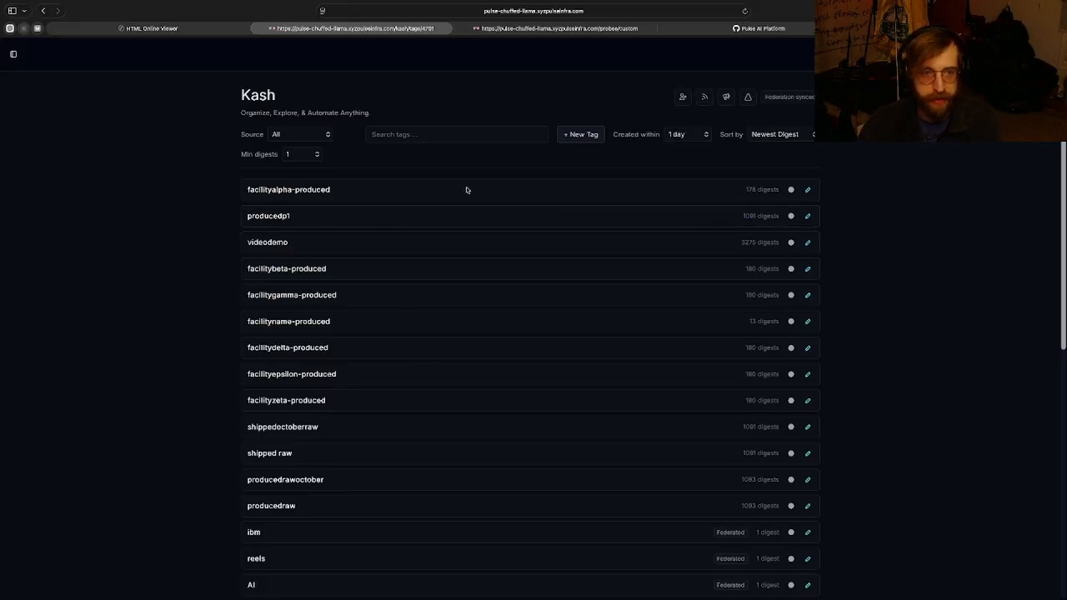
Open the Workflow Probes list of the Probes tool
click(13, 53)
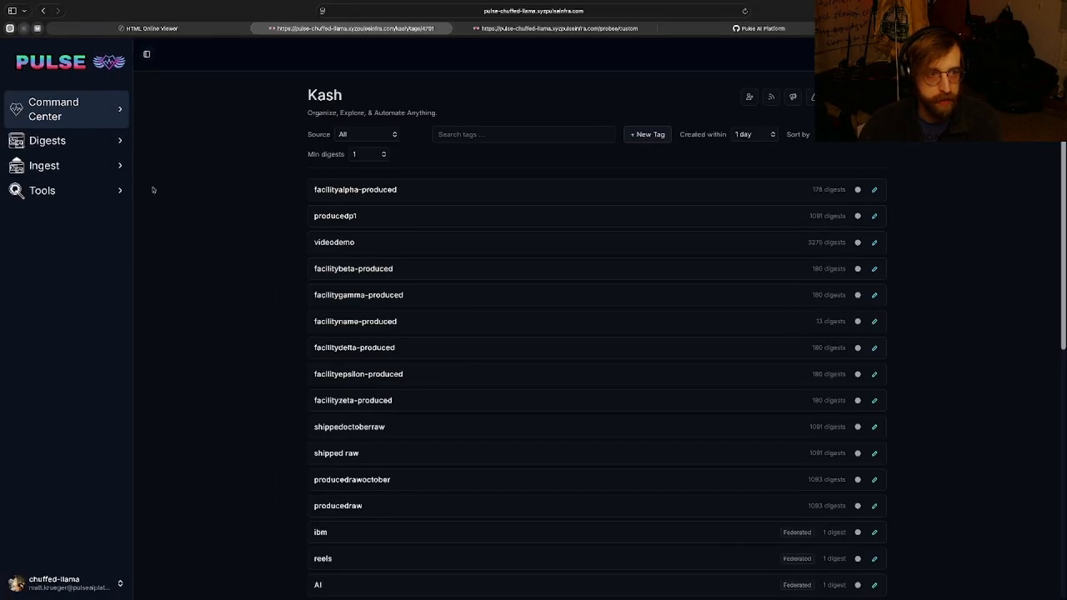
click(72, 192)
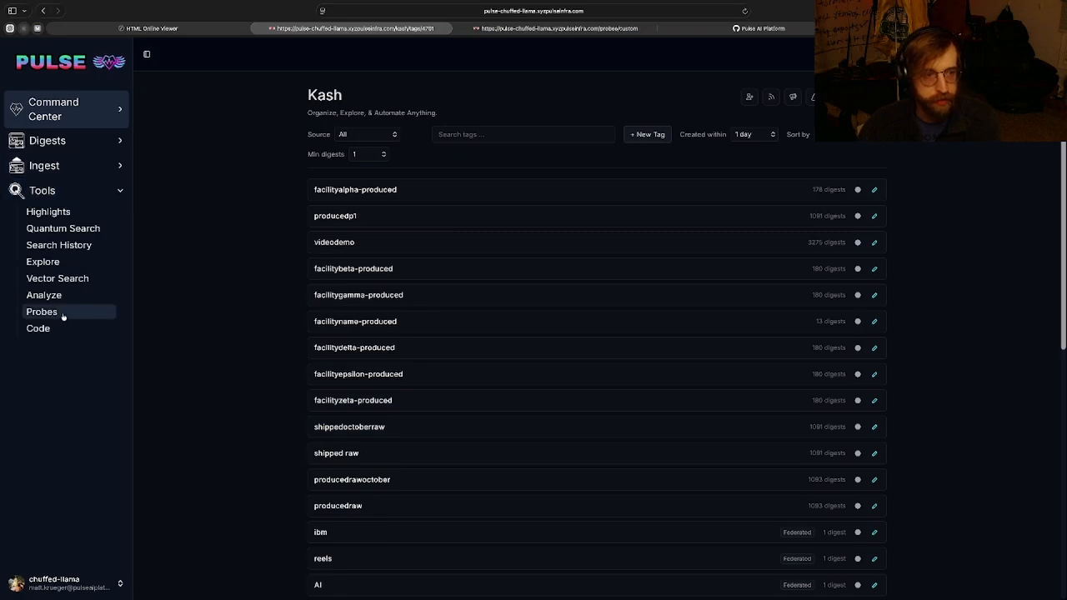
click(41, 312)
click(103, 165)
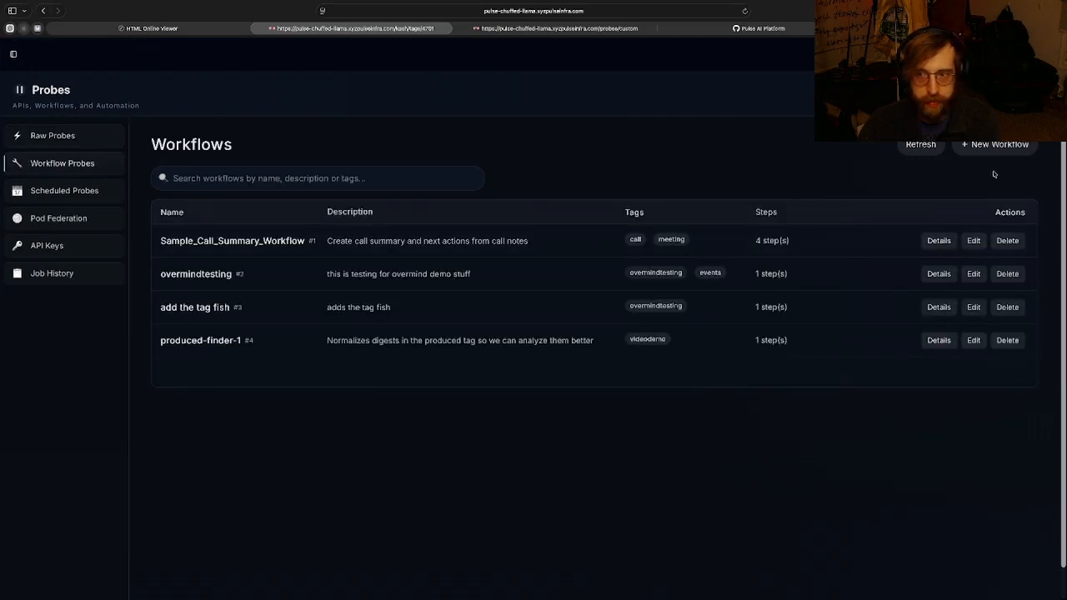
Start a new workflow named shipped-finder-1 with the description "normalizes and tags shipped digests" and the available tag videodemo
click(996, 145)
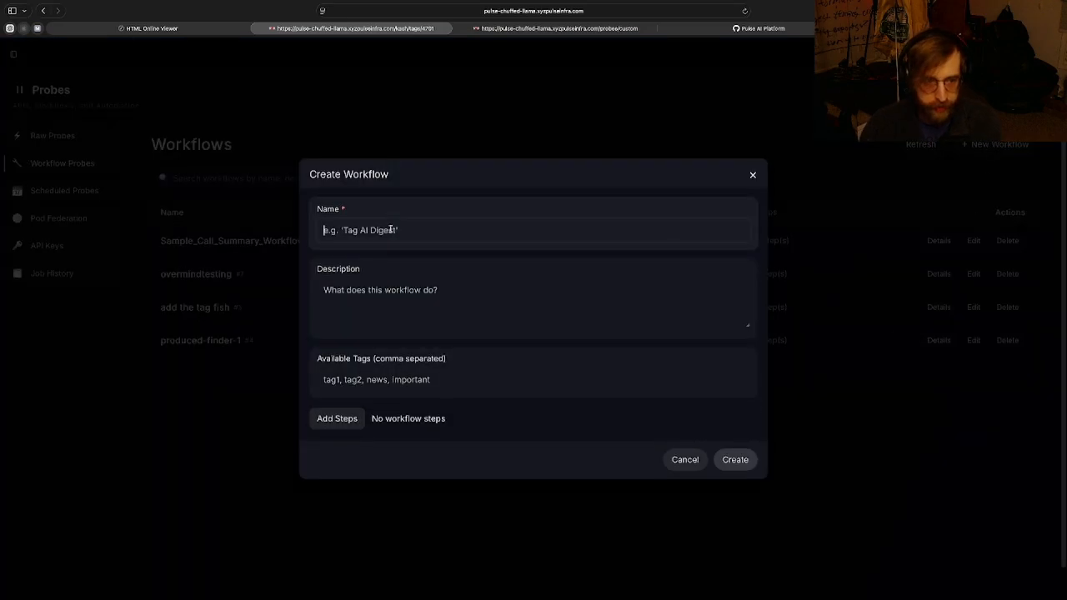
text(shipped-finder-1)
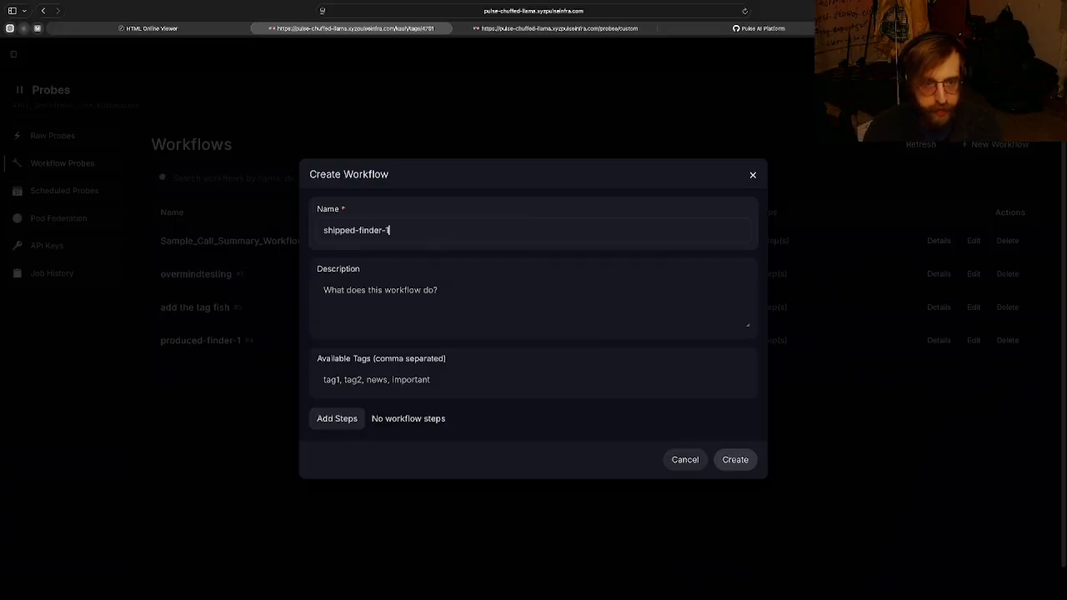
click(495, 307)
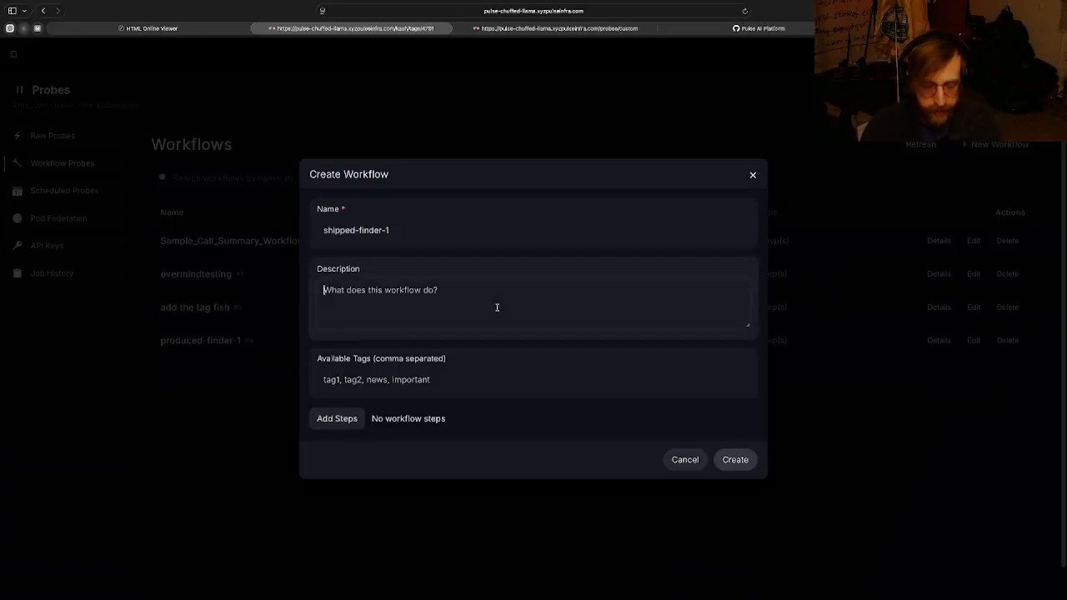
text(normalizes and t)
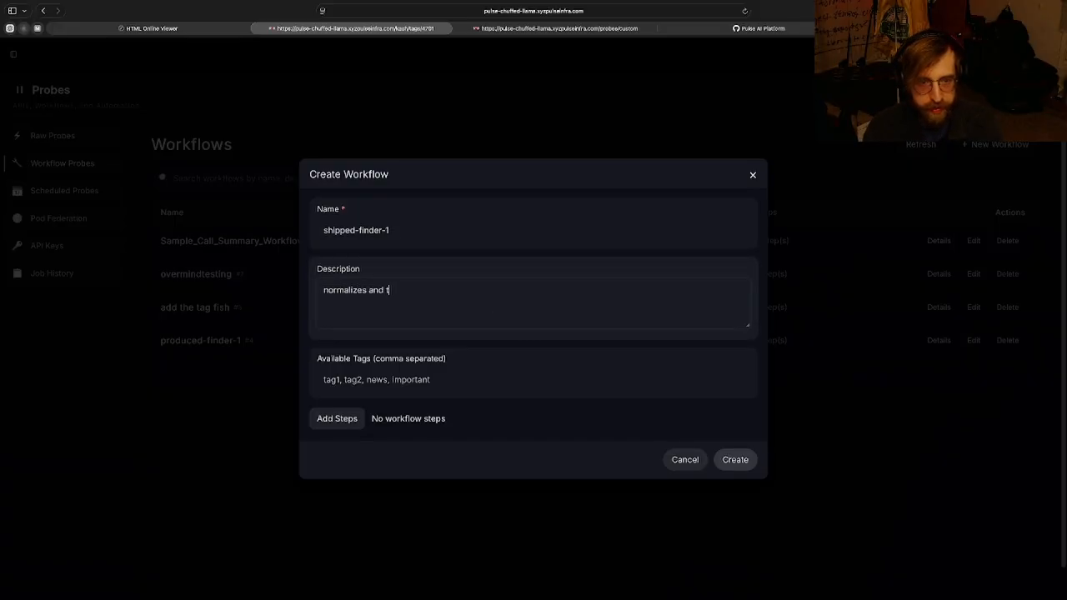
text(ags shipped digests)
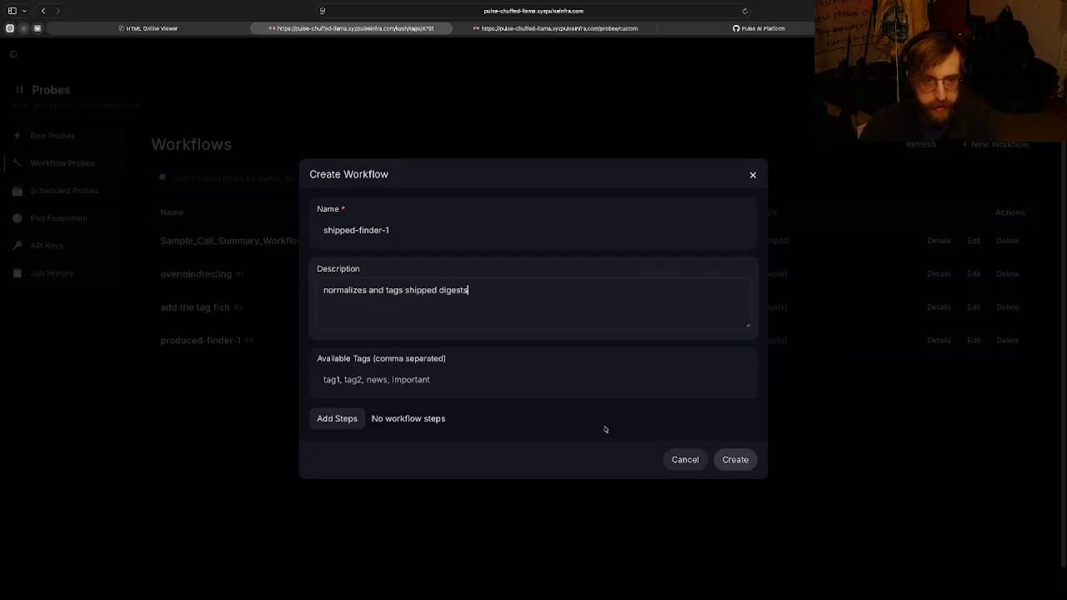
click(505, 381)
text(videodemo)
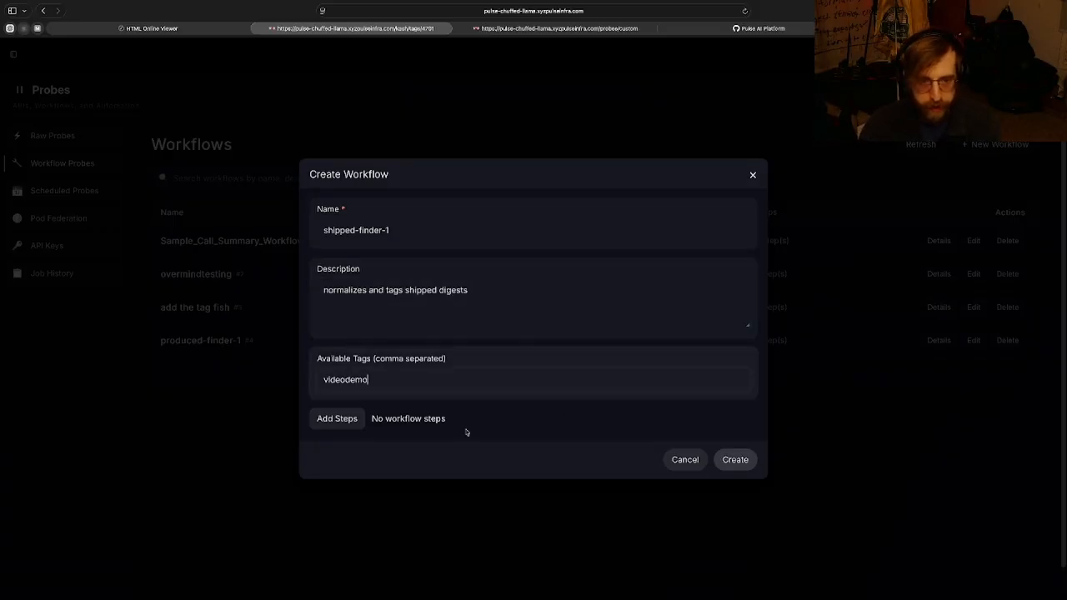
Add a step to the workflow and insert the copied AI instructions beginning "We're working with some messy"
click(360, 418)
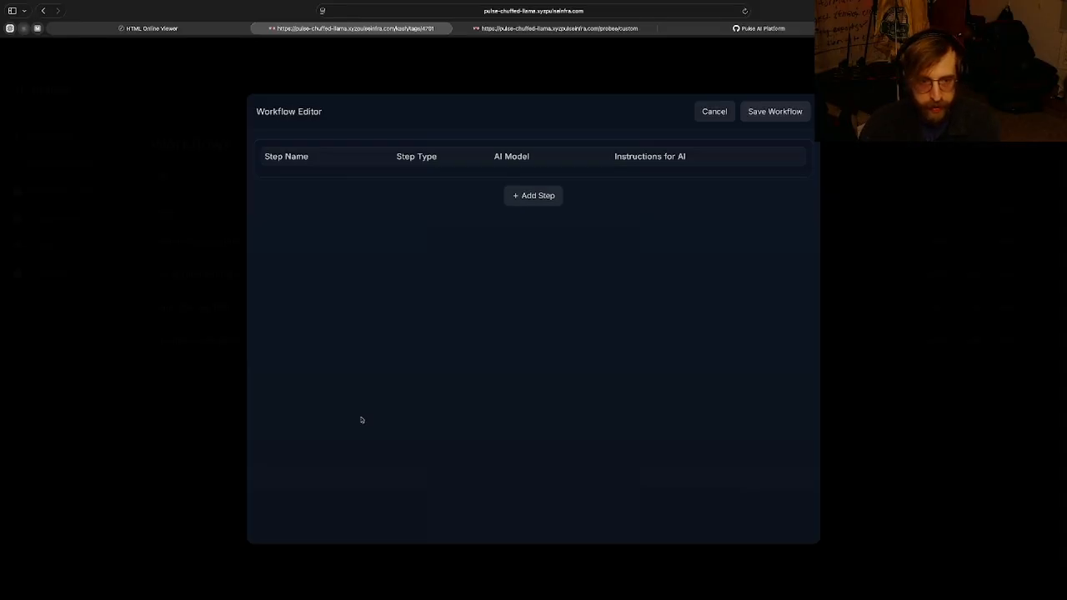
click(536, 194)
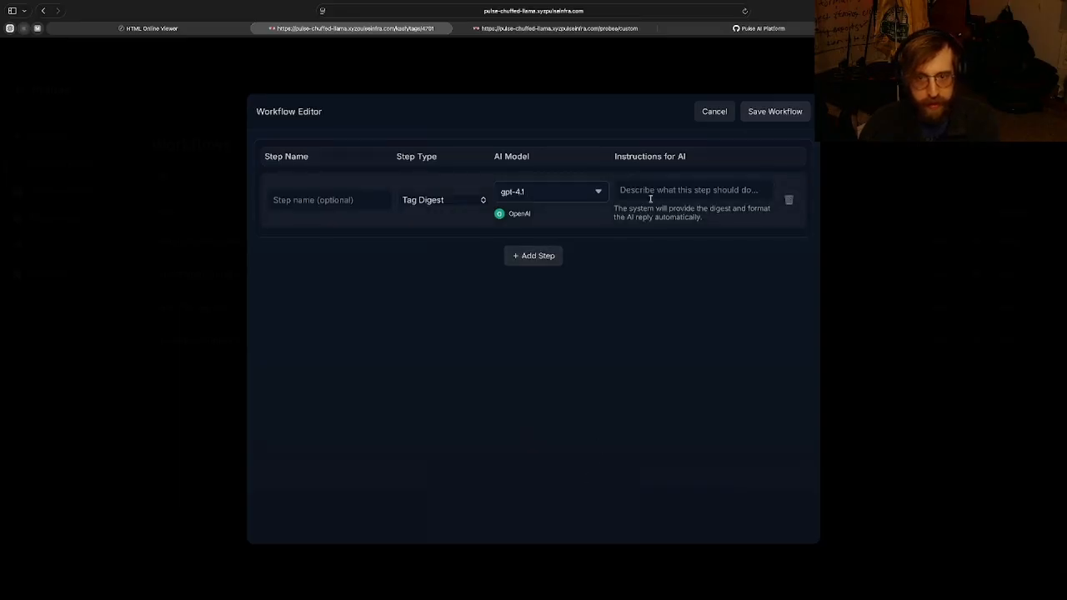
click(650, 199)
click(601, 321)
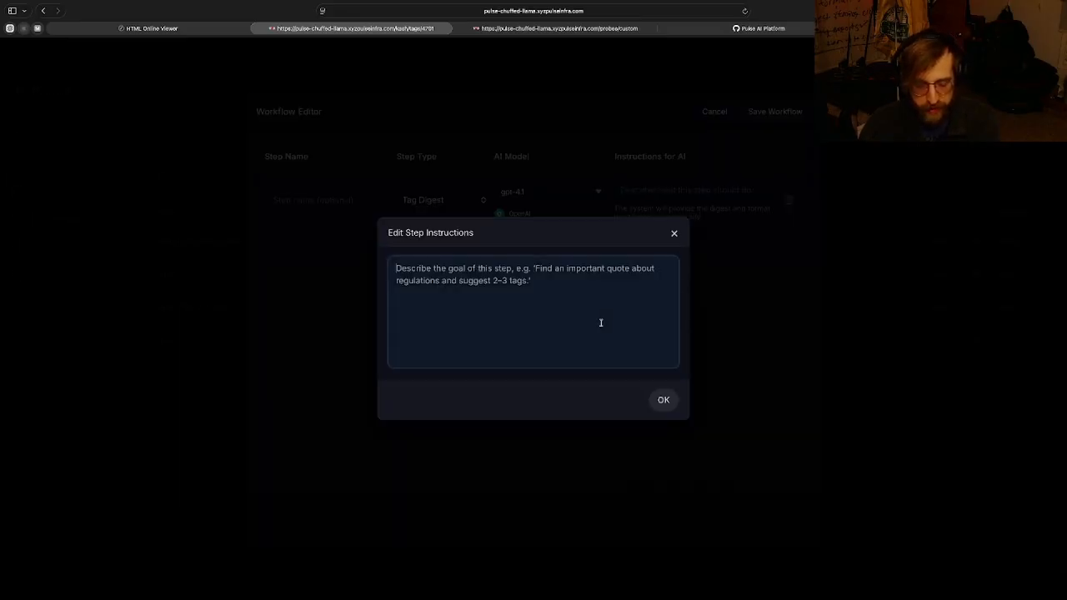
key(super+v)
click(665, 406)
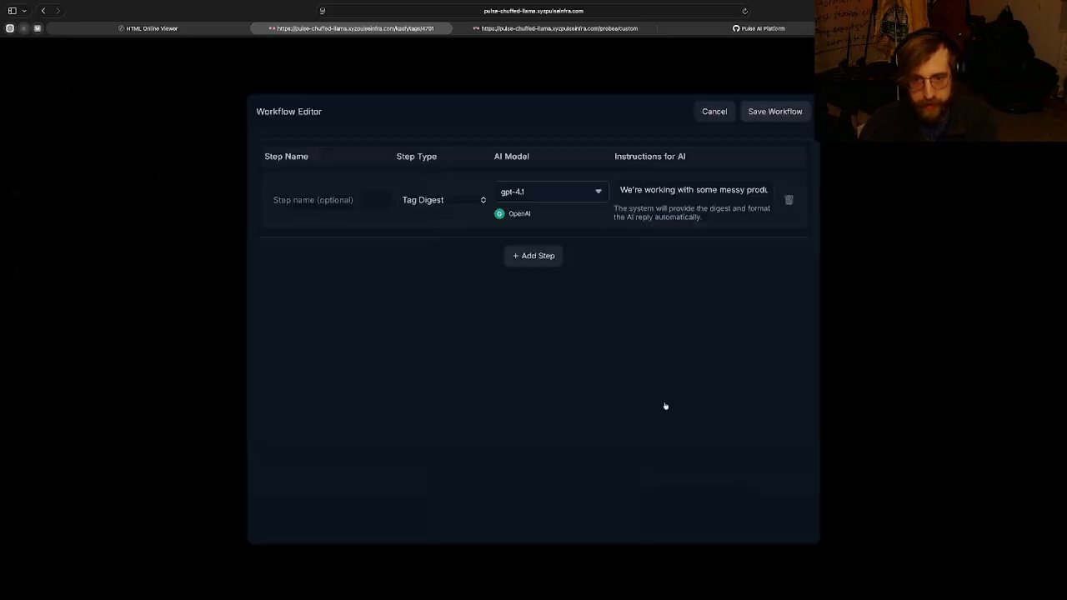
Make it a Create Digest step named "create new normalized digest", then save and create the workflow
click(425, 205)
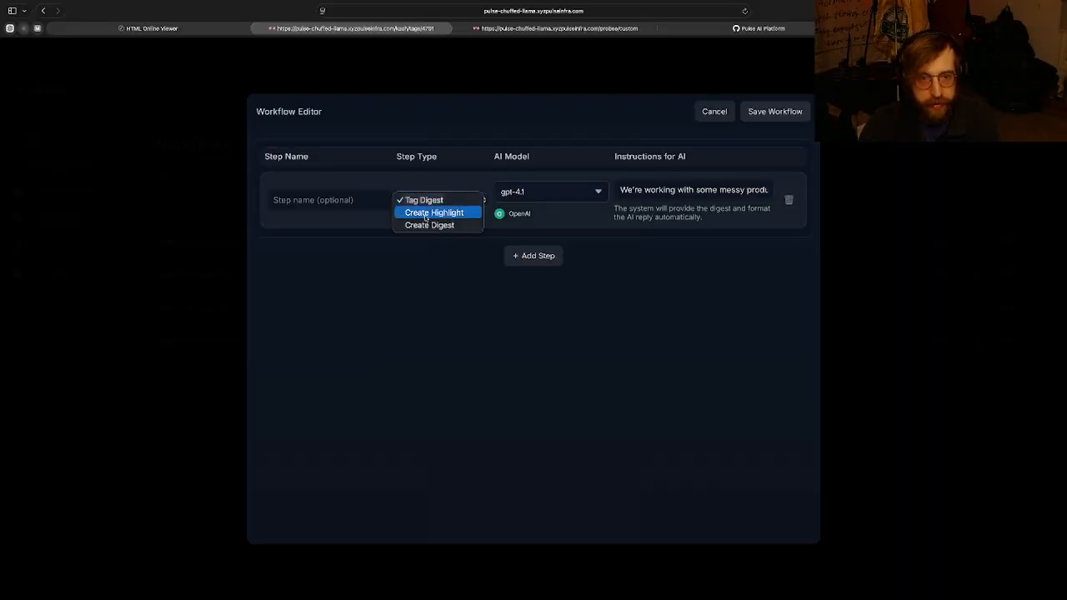
click(430, 226)
click(345, 203)
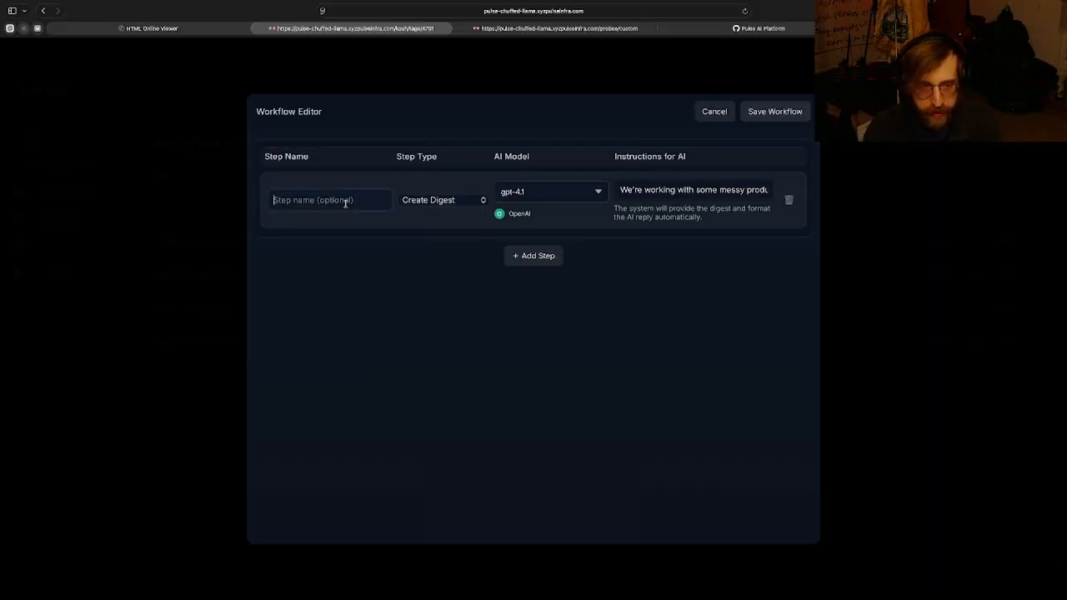
text(create new )
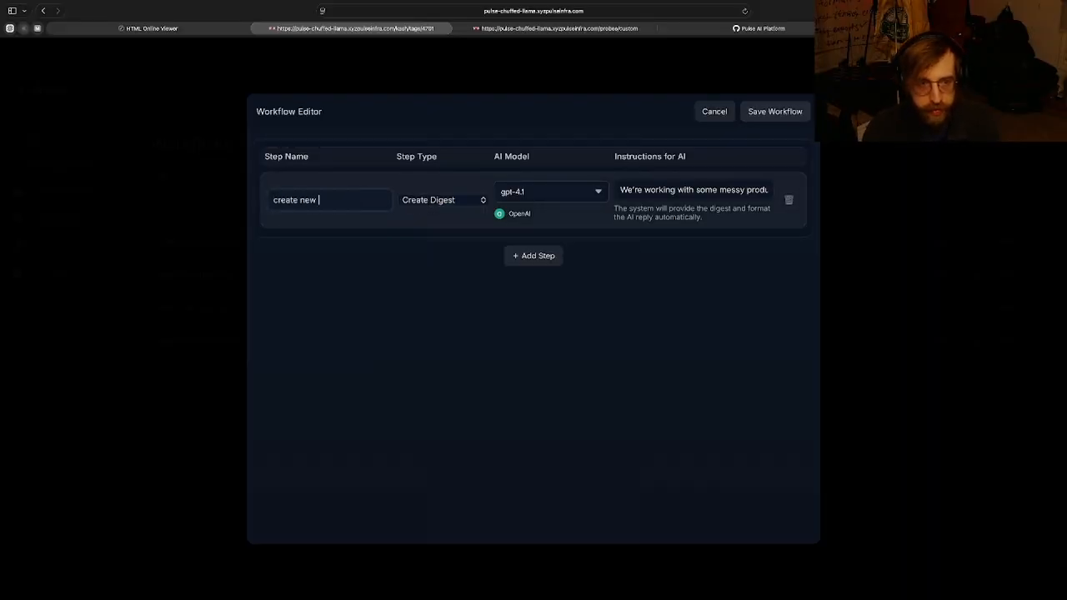
text(normalized digest)
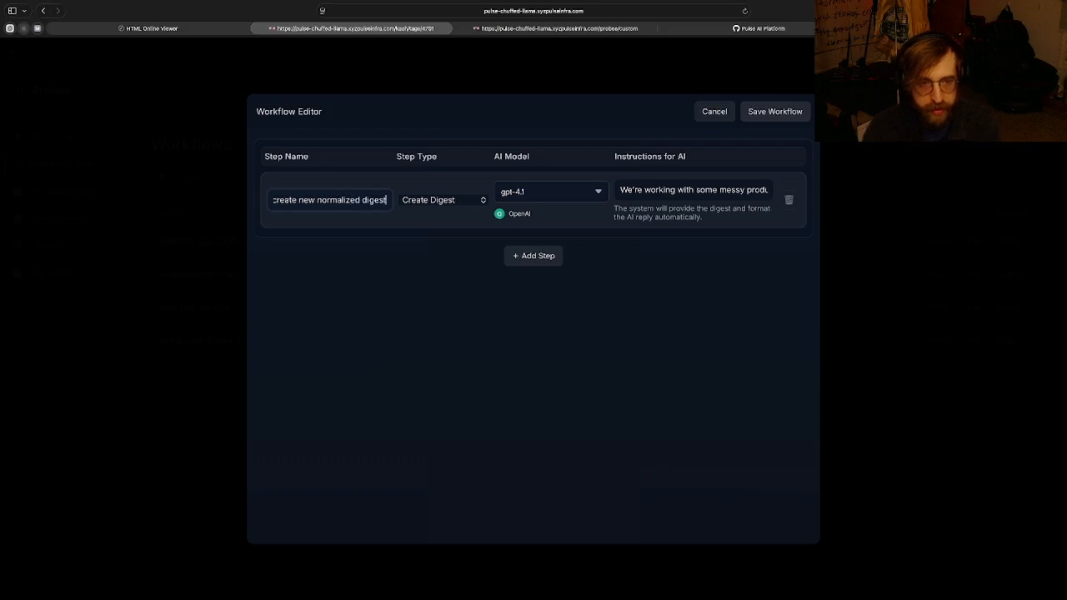
click(773, 114)
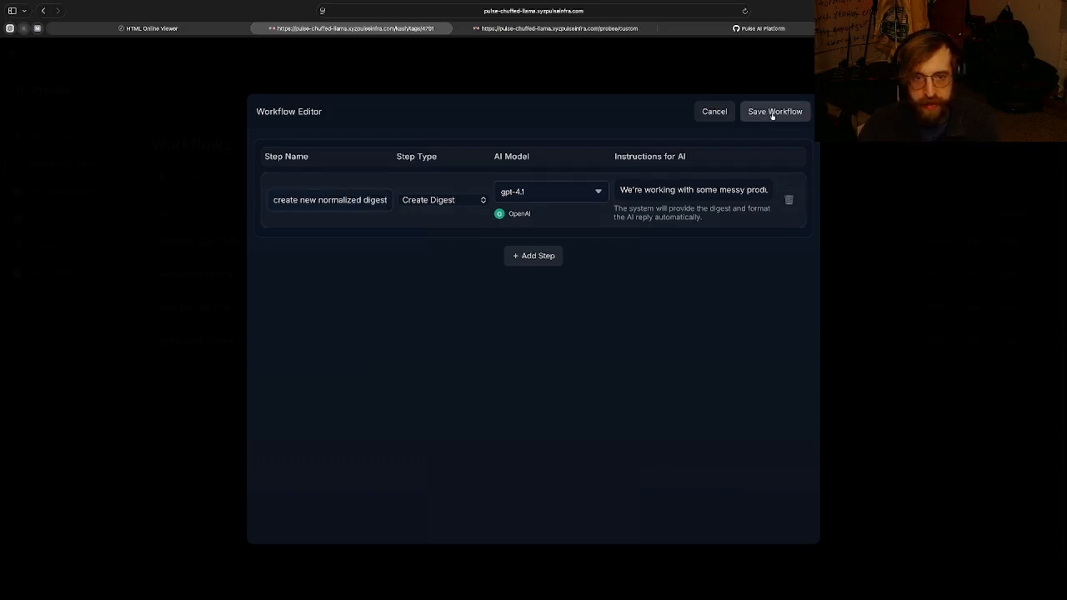
click(738, 461)
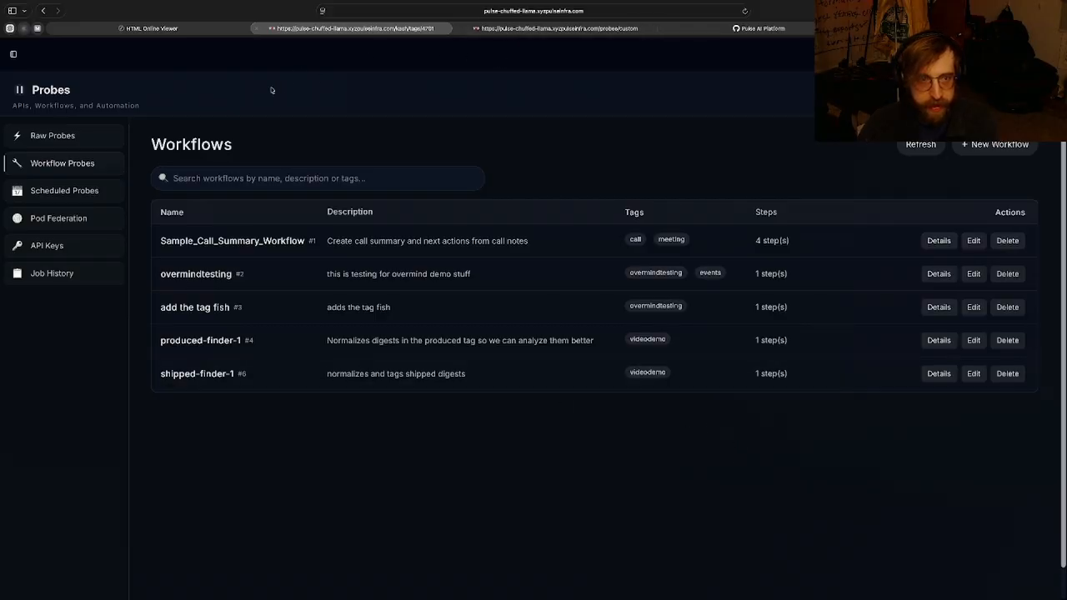
Return to the Kash tag list, pin the videodemo tag and open its digests
click(13, 53)
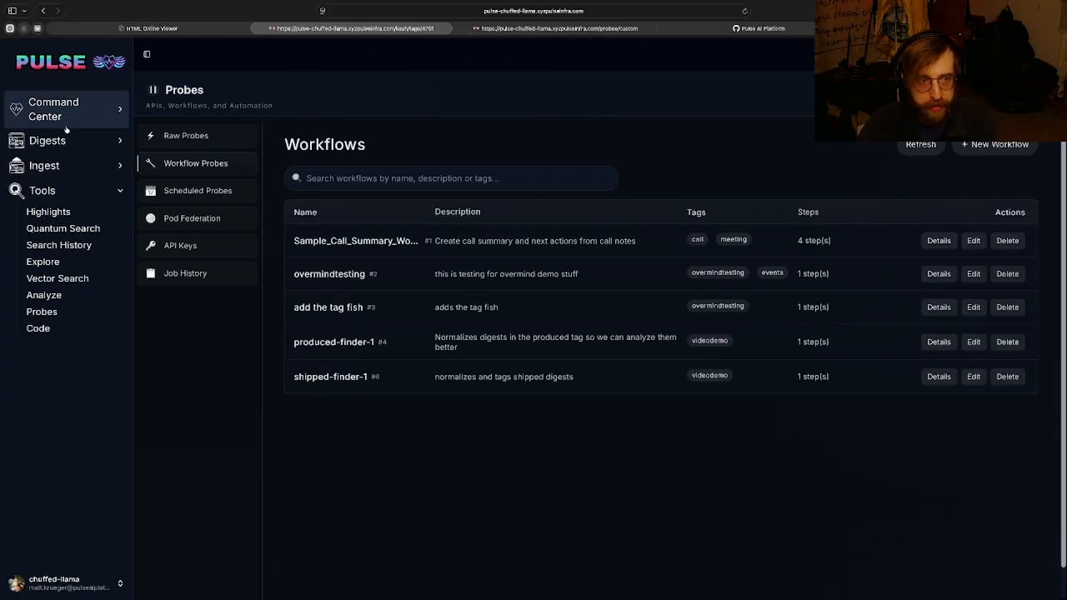
click(65, 116)
click(59, 141)
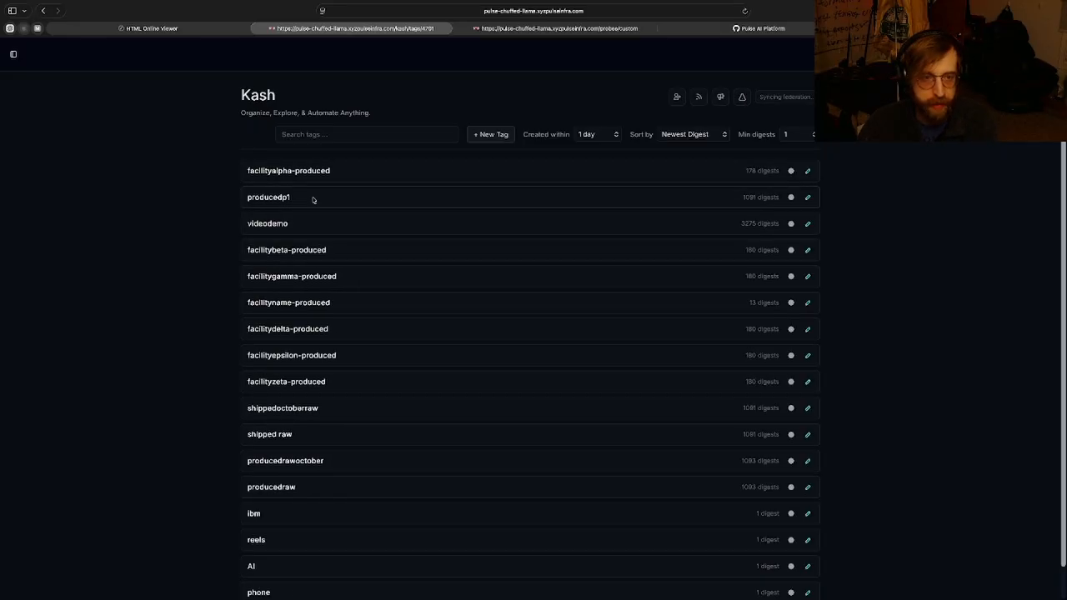
click(791, 242)
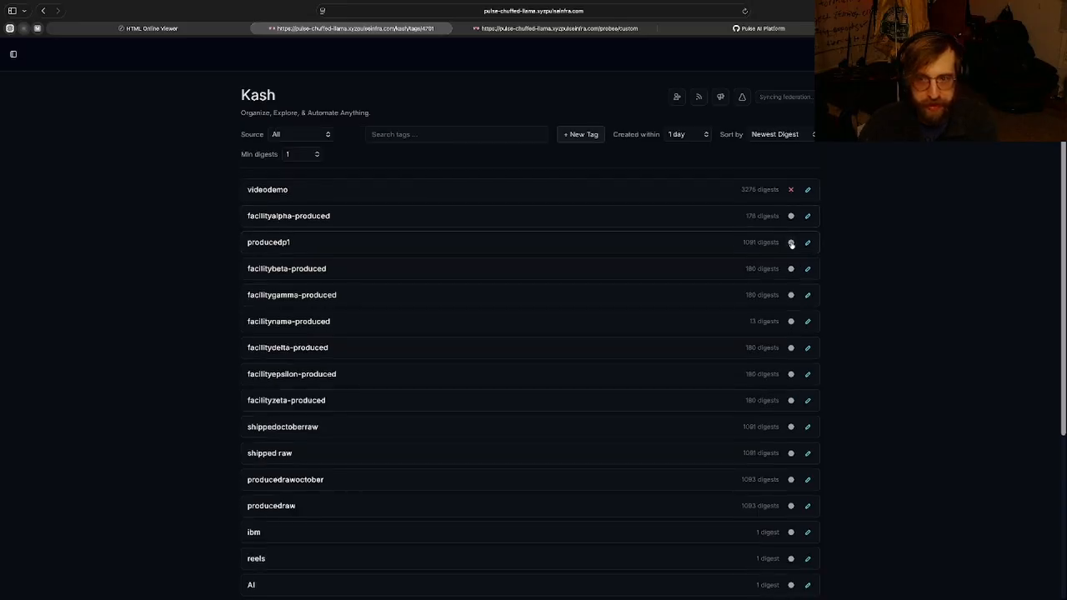
click(265, 190)
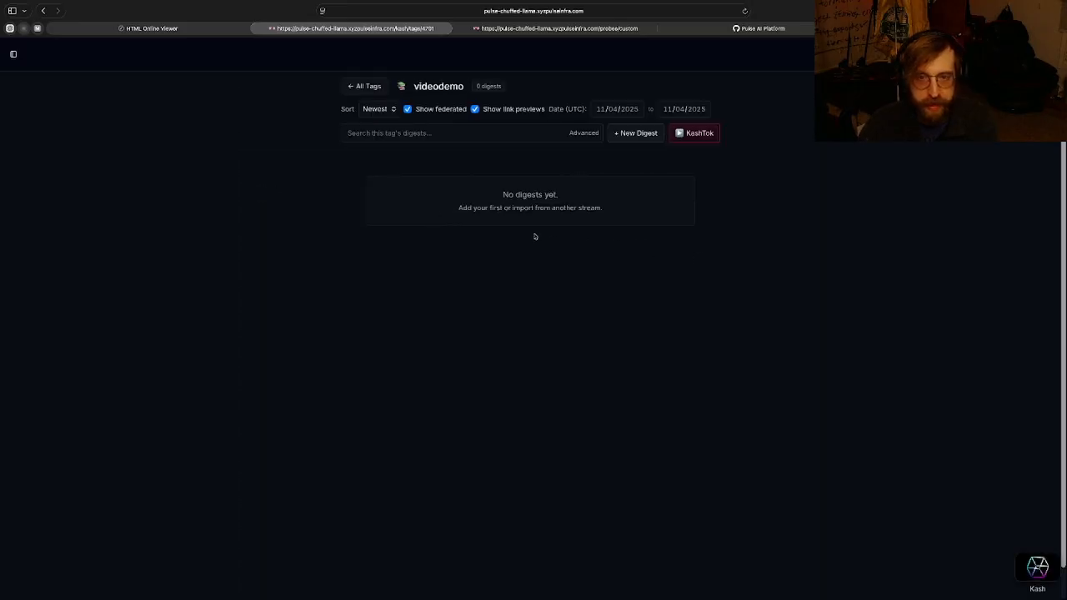
Filter the videodemo digests by the shipped raw tag and select the search results
click(582, 134)
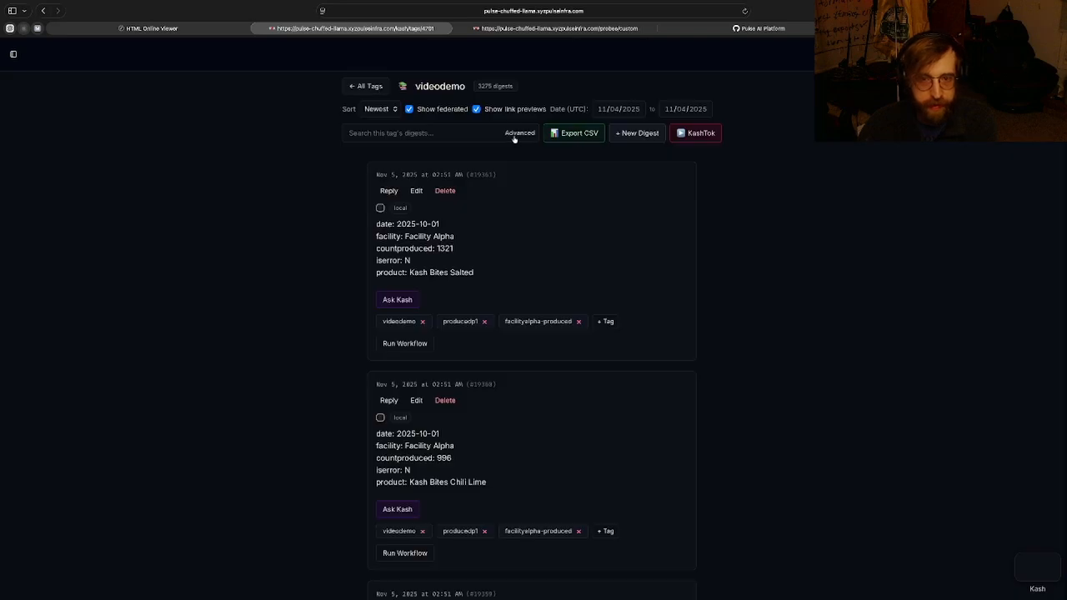
click(517, 134)
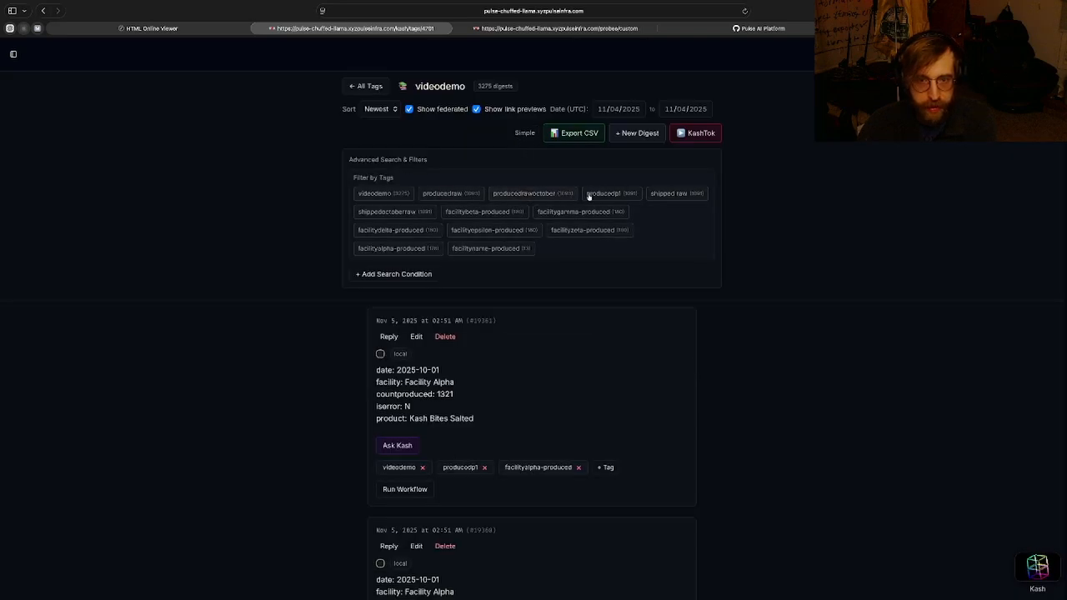
click(668, 194)
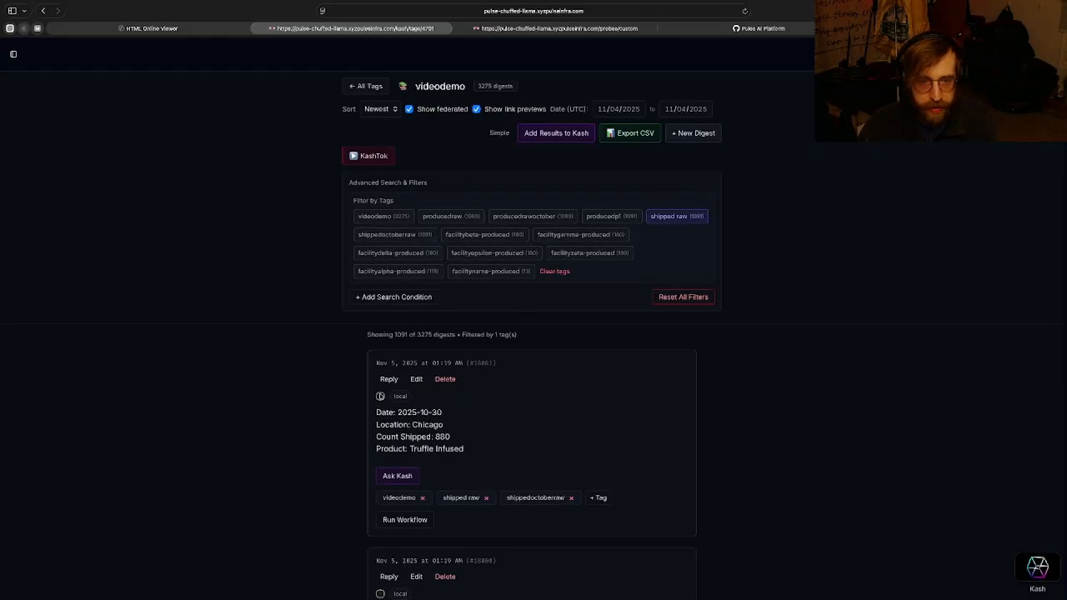
click(380, 396)
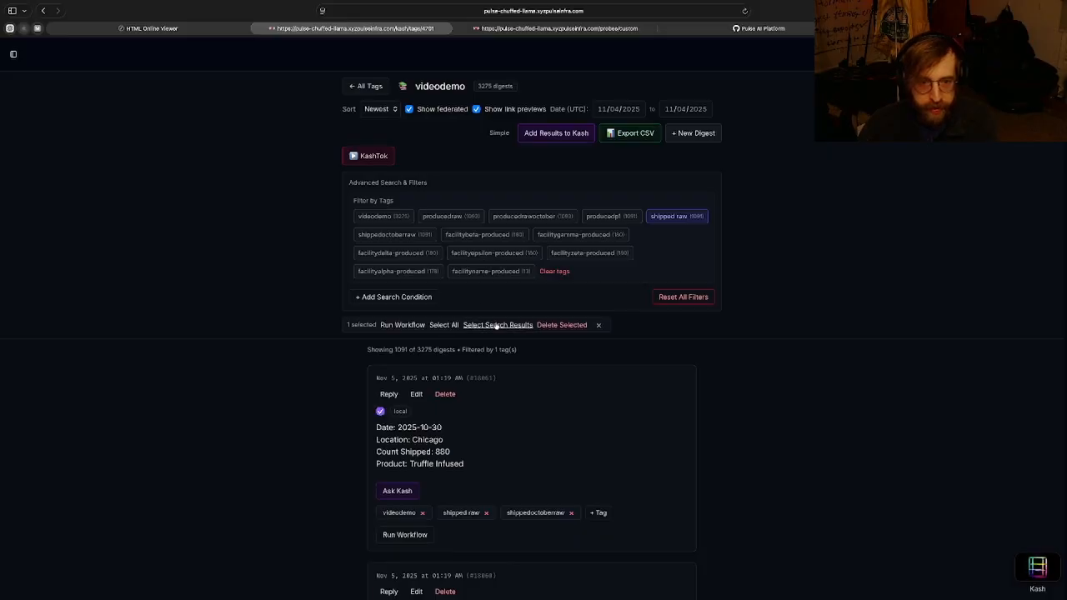
Run the shipped-finder-1 workflow as a batch on the selected digests with the prompt "execute the instructions on the progvided digest"
click(403, 326)
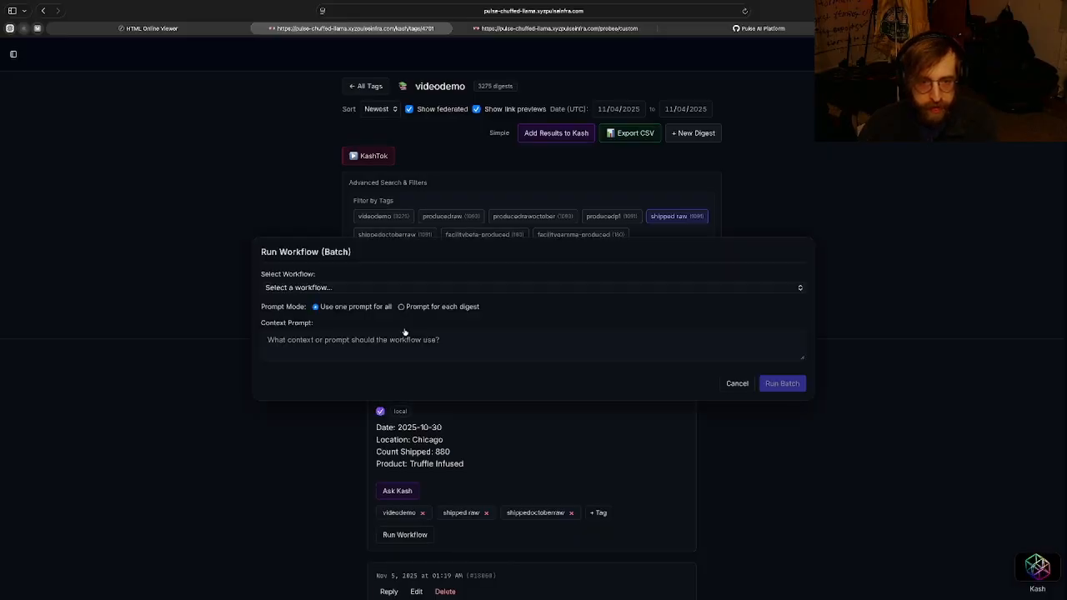
click(356, 290)
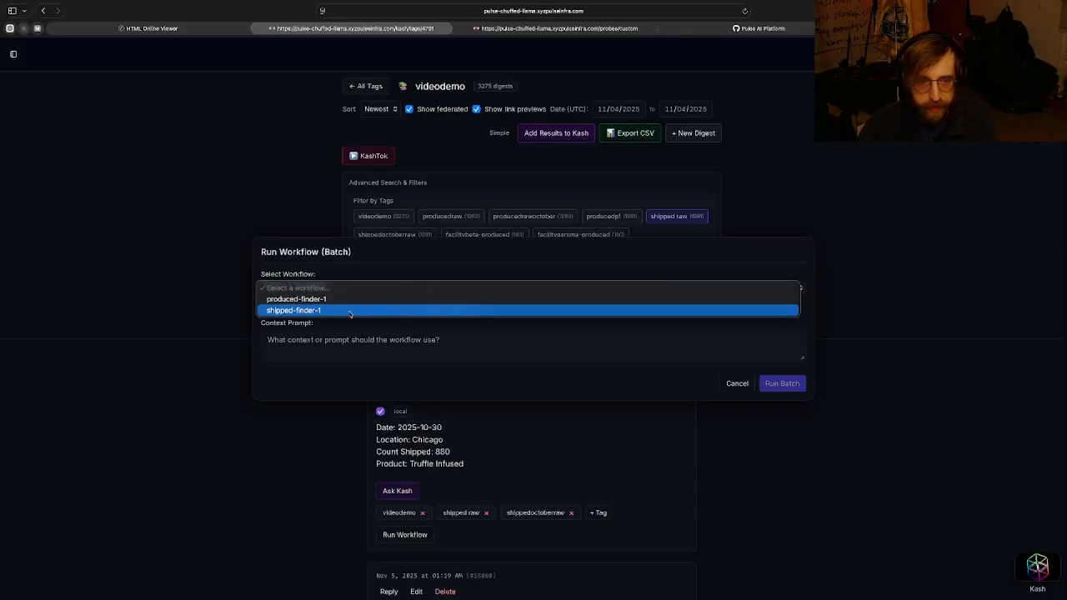
click(350, 311)
click(408, 353)
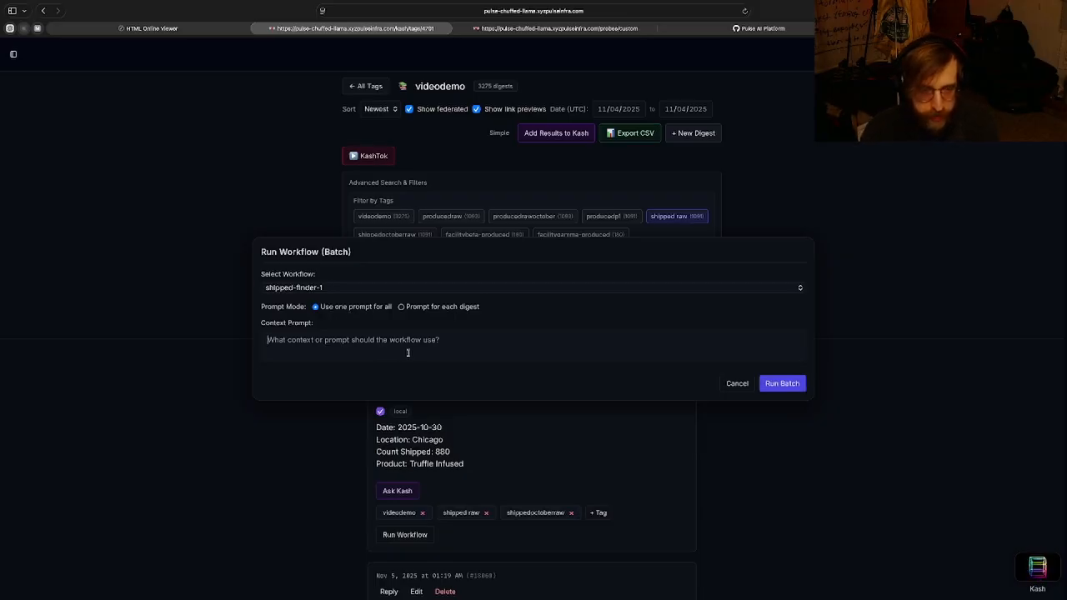
text(execute the )
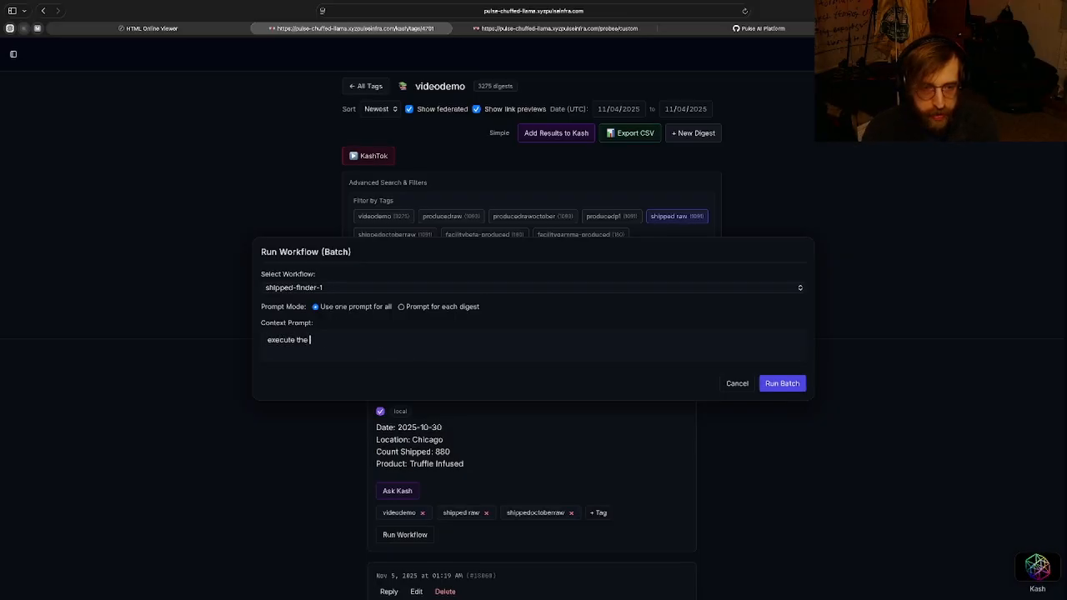
text(instructions on)
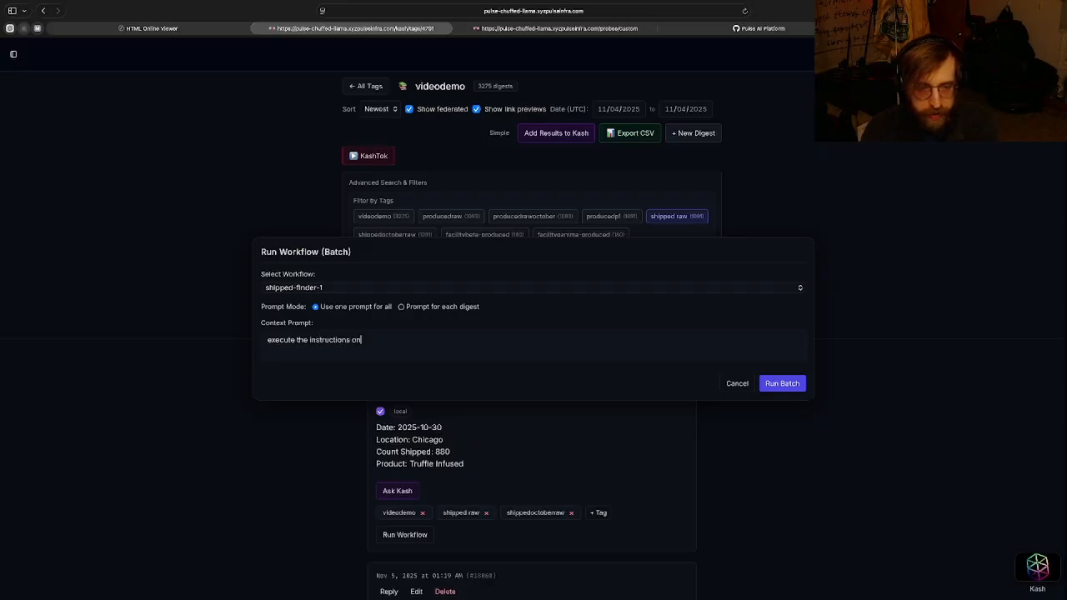
text( the progvided digest)
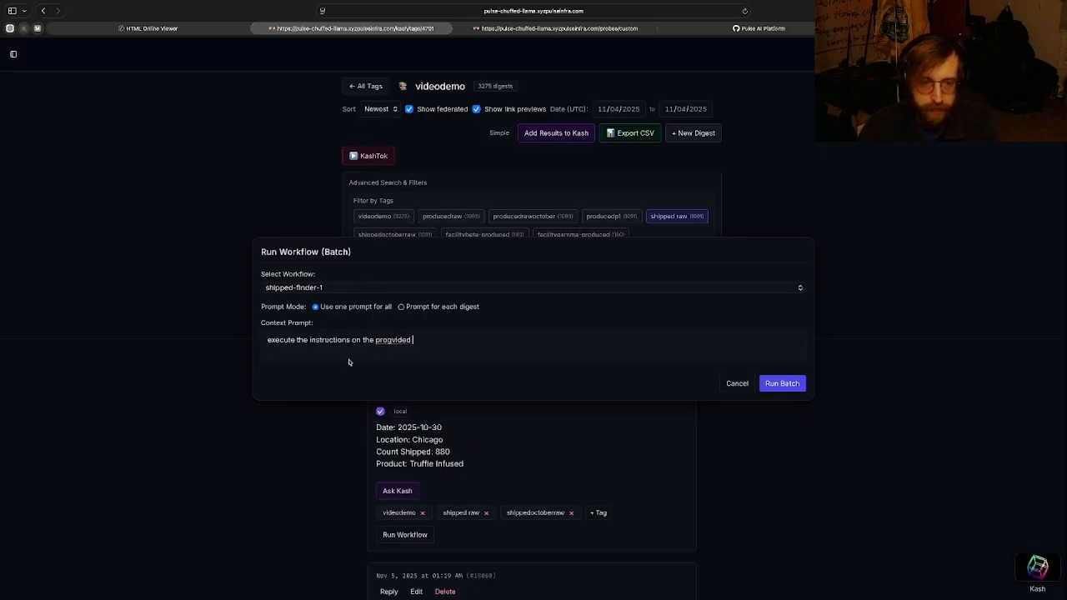
click(784, 385)
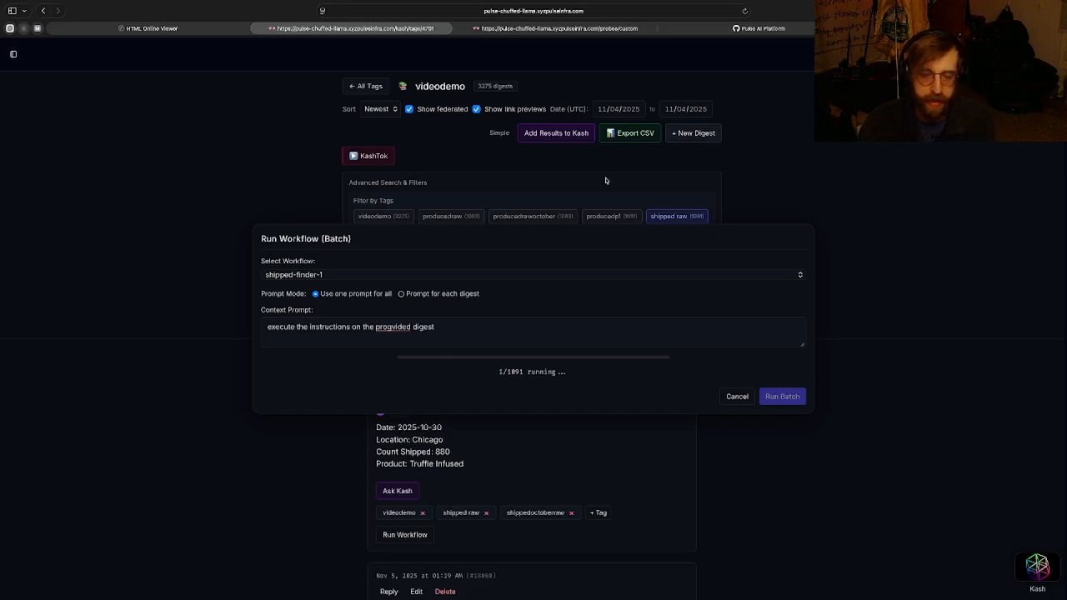
Open the shippedp1 tag's digests in the other browser tab, inspect the normalized entries and return to the running batch
click(542, 30)
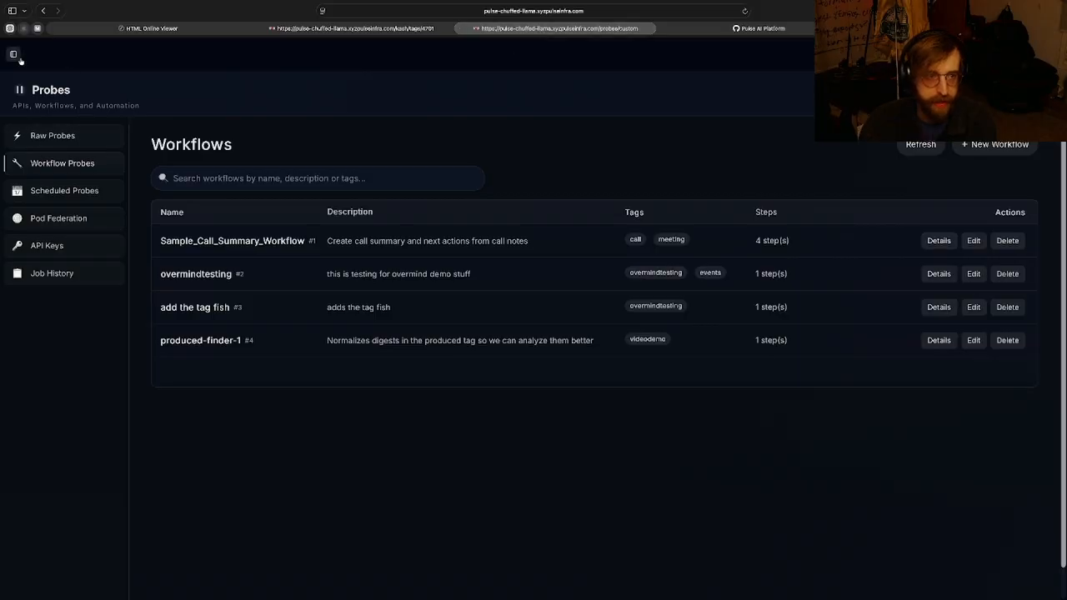
click(20, 58)
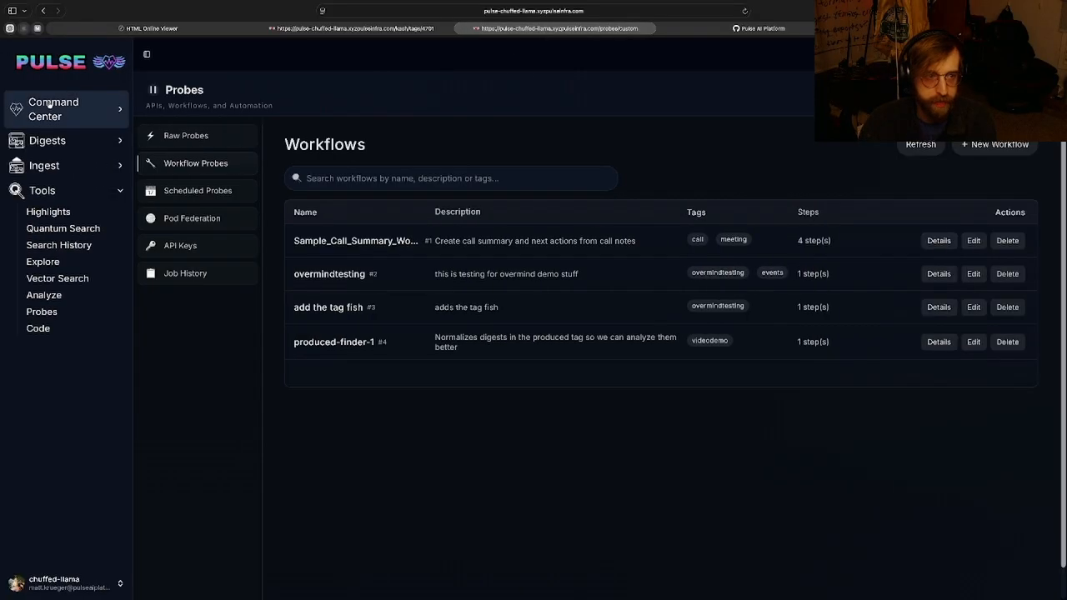
click(64, 123)
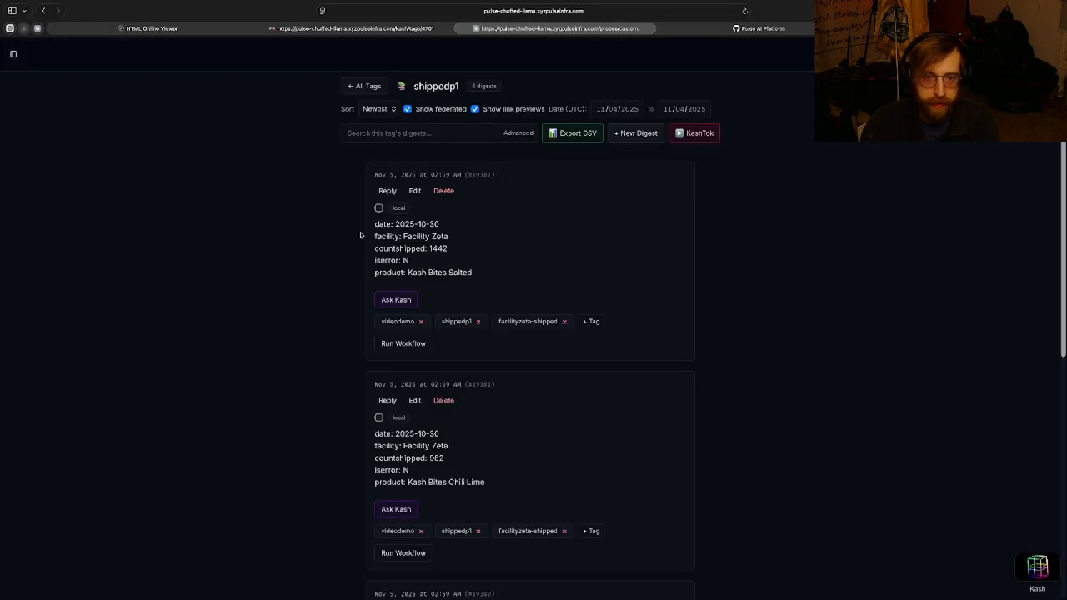
drag(399, 230, 409, 262)
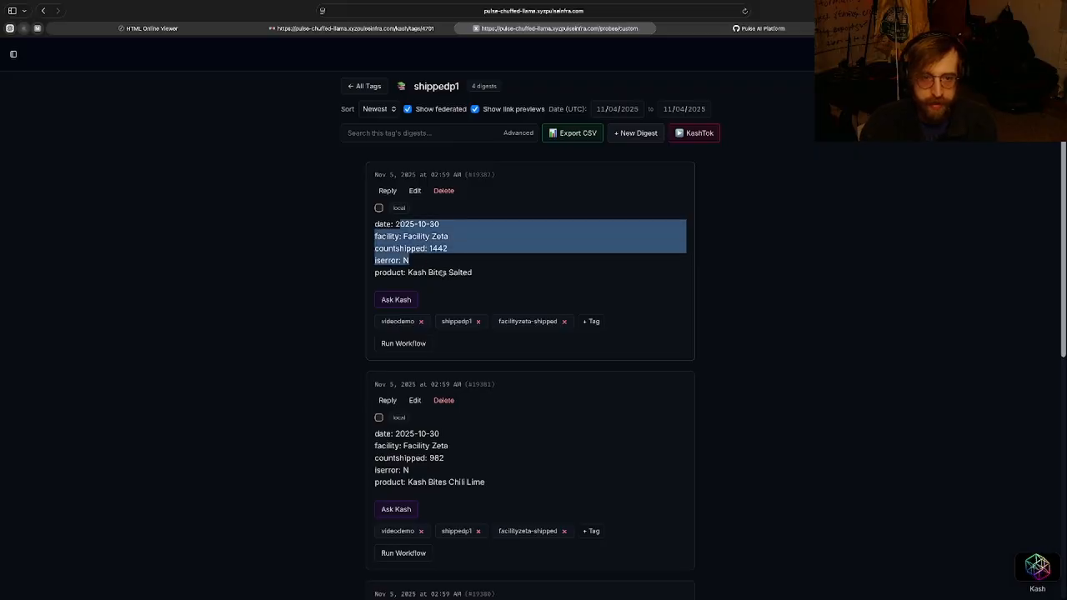
scroll(528, 312, down, 5)
scroll(536, 312, up, 5)
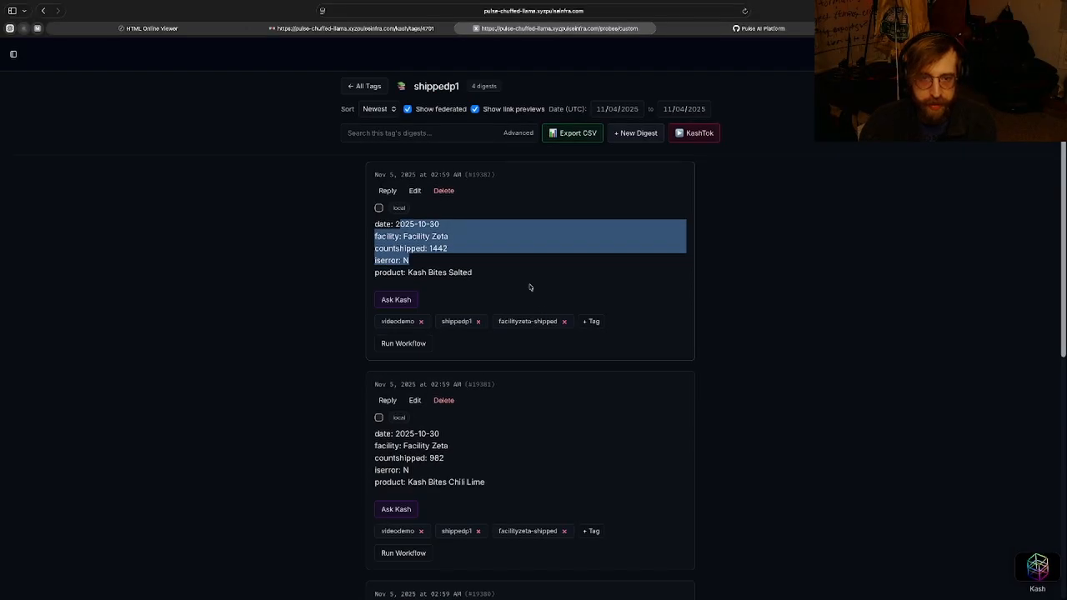
click(420, 28)
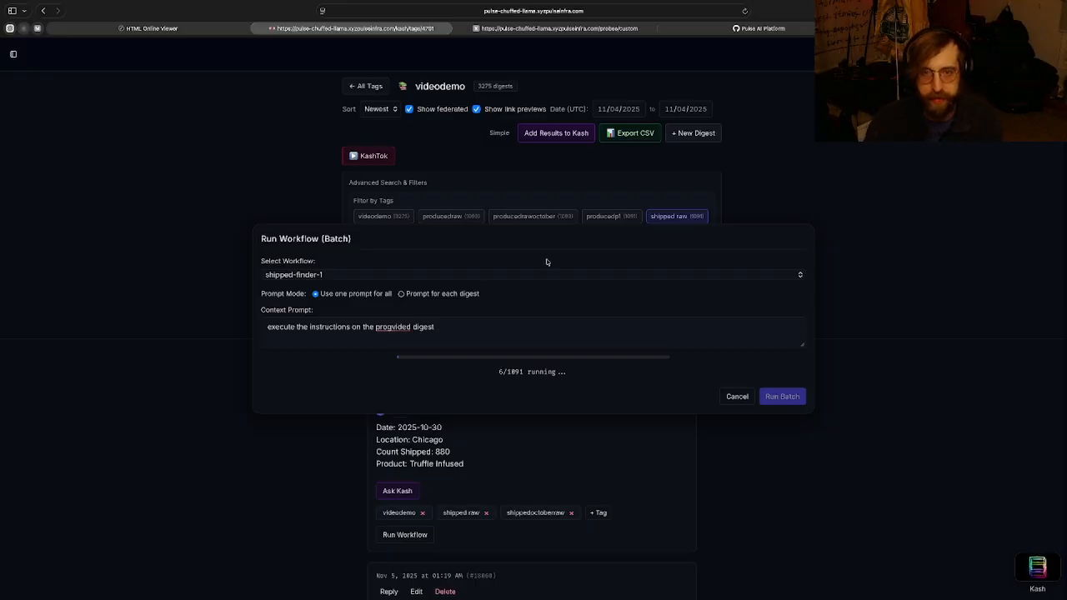
Export the digests of the producedp1 and shippedp1 tags as CSV files
click(557, 31)
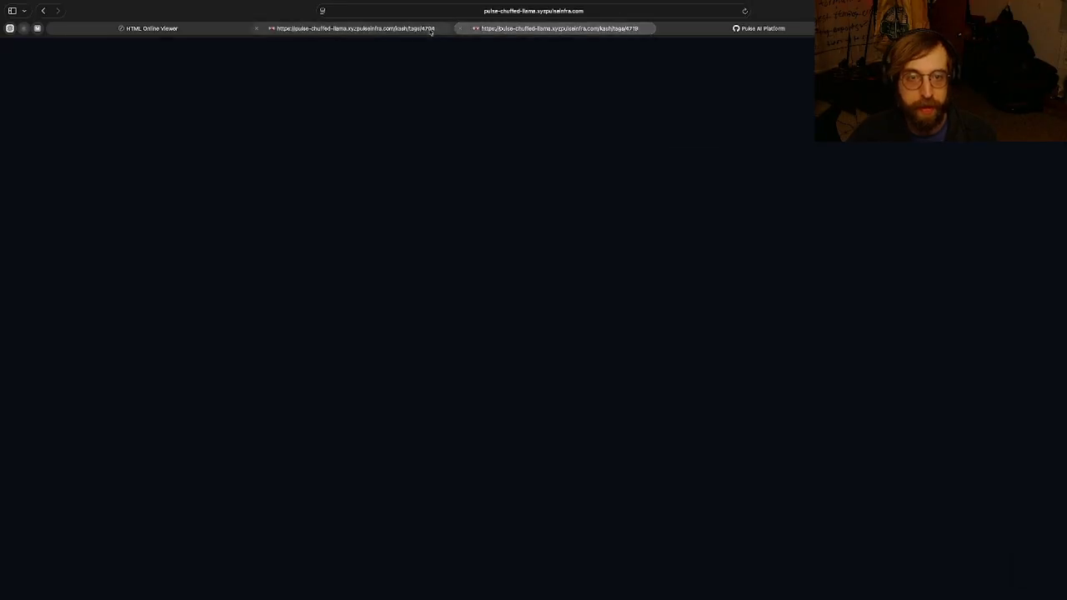
click(390, 31)
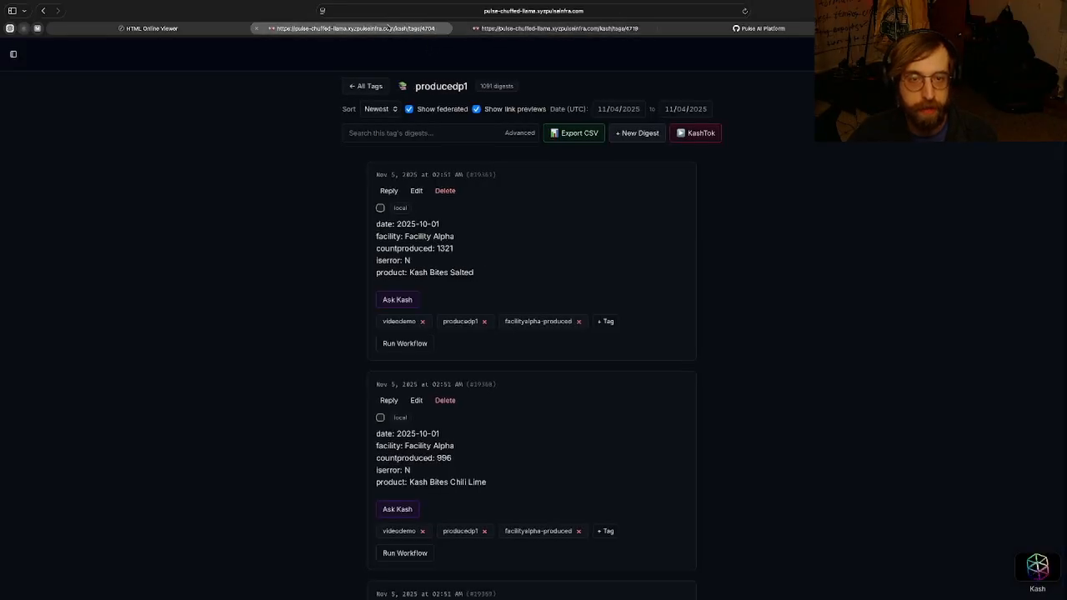
click(539, 29)
click(364, 30)
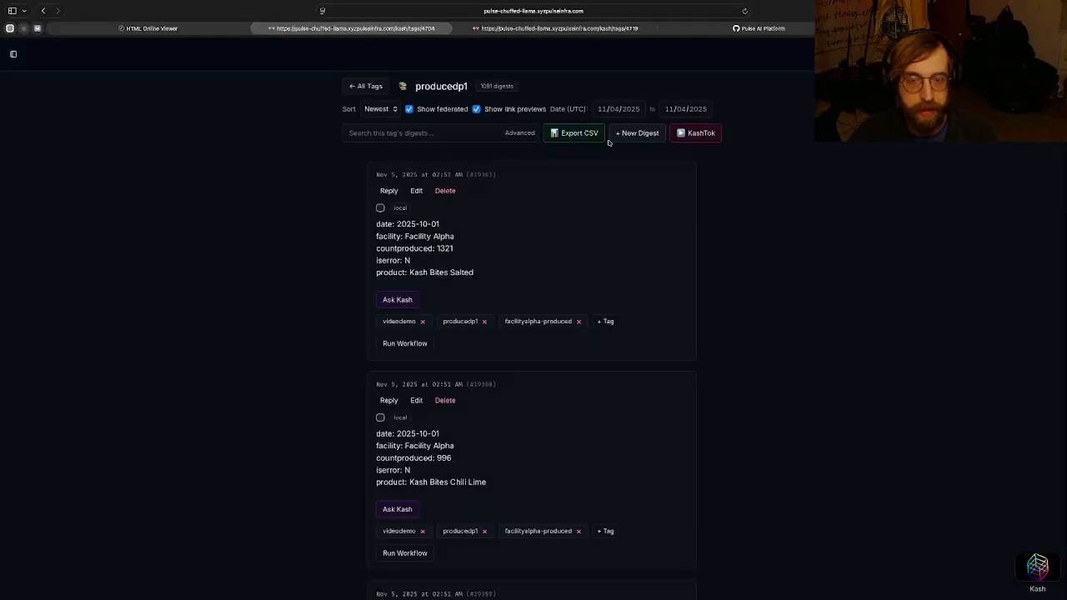
key(ctrl+Tab)
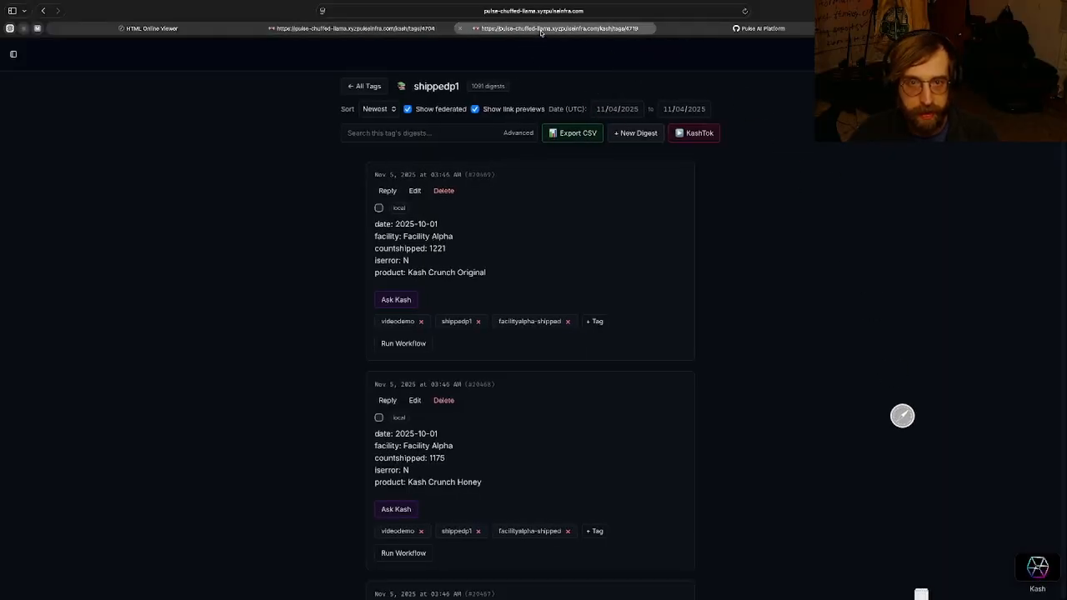
Switch to the Downloads folder in Finder and open the newest exported producedp1 digests CSV in LibreOffice
key(ctrl+Left)
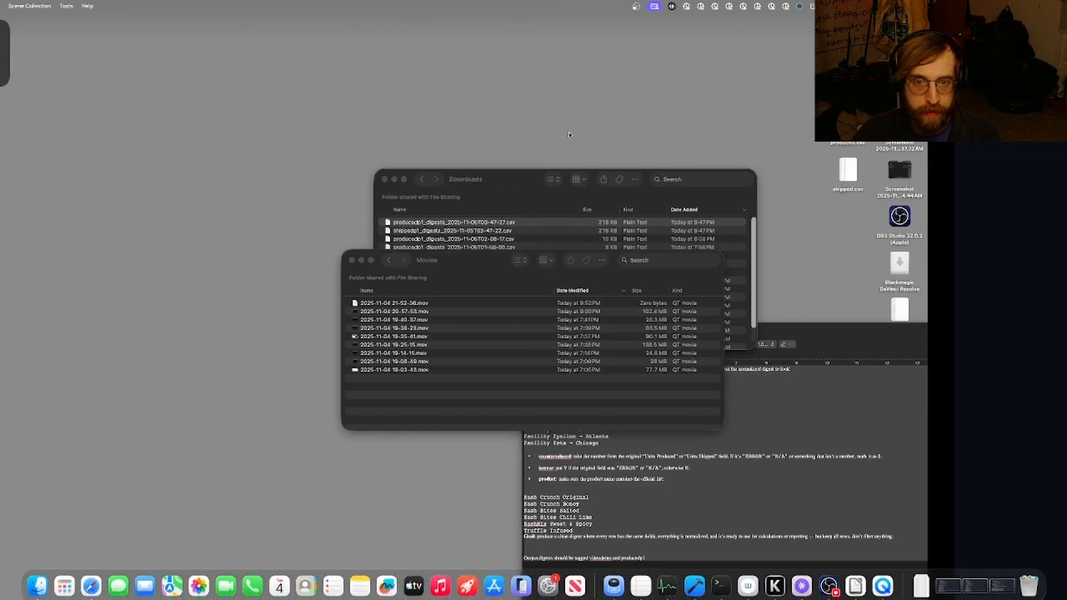
click(674, 194)
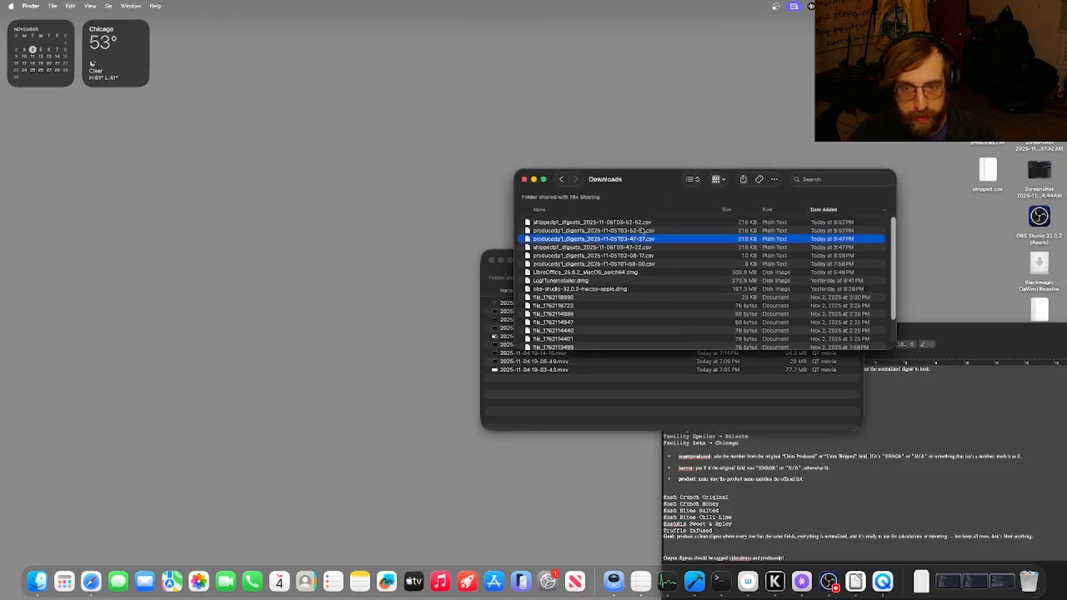
click(643, 231)
right_click(643, 233)
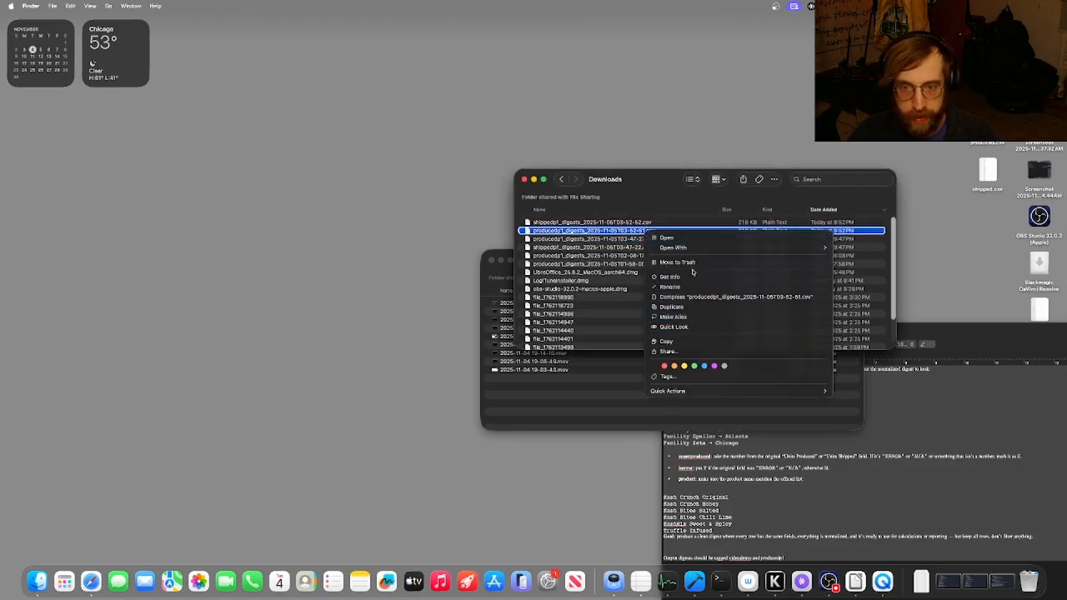
mouse_move(700, 249)
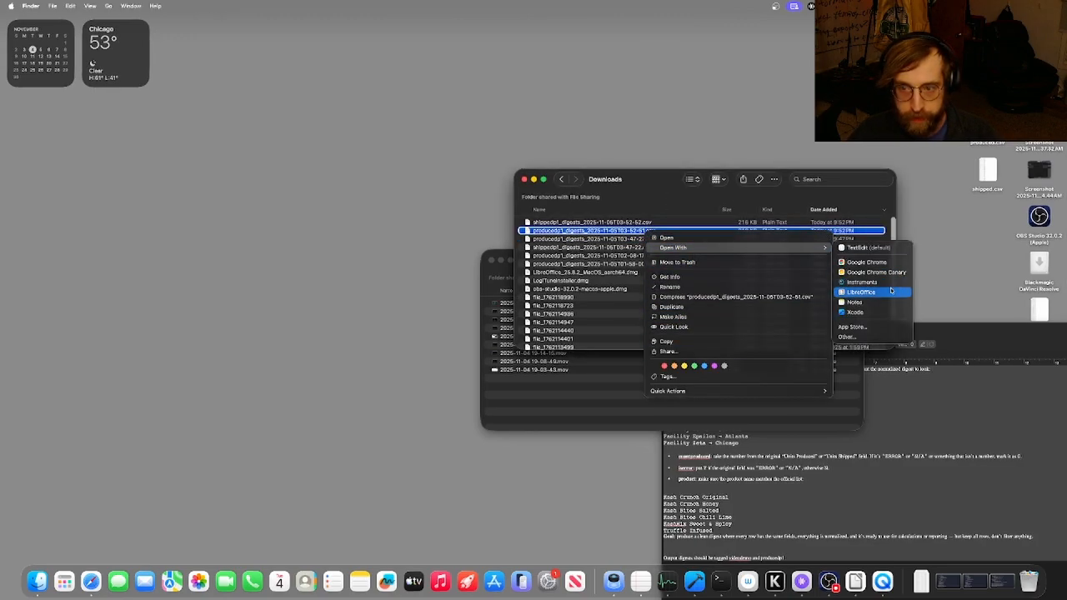
click(867, 293)
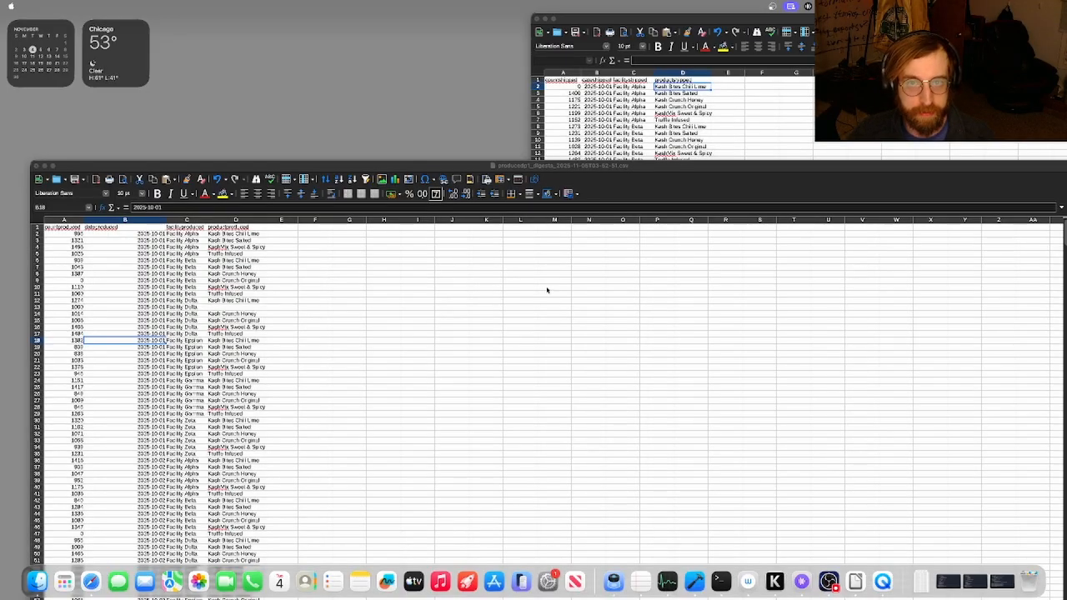
Copy columns A to D of the produced spreadsheet and paste them into the shipped spreadsheet starting at cell E1
click(744, 122)
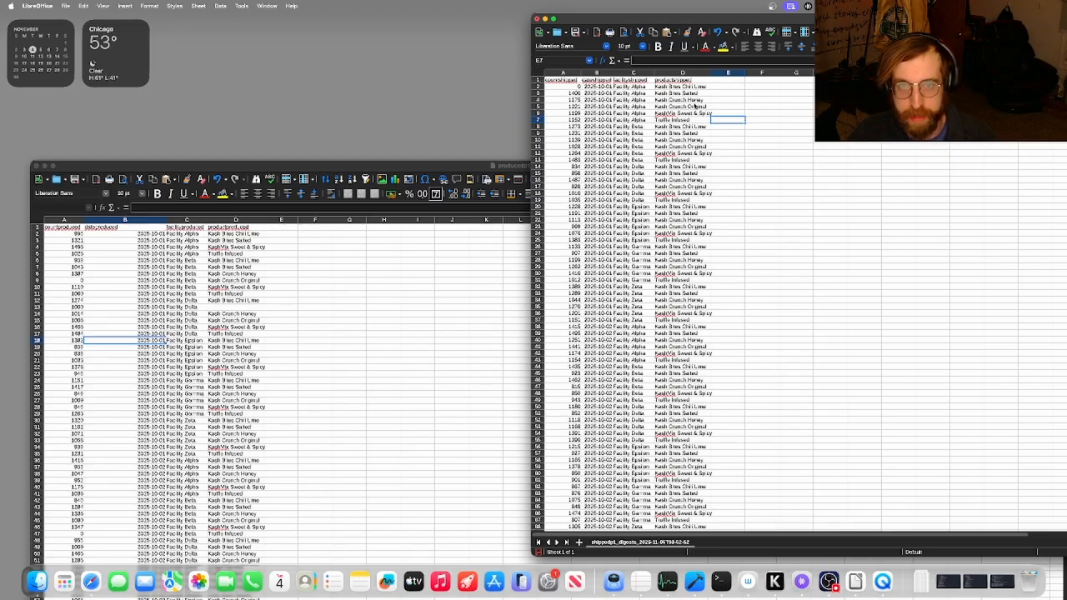
click(563, 80)
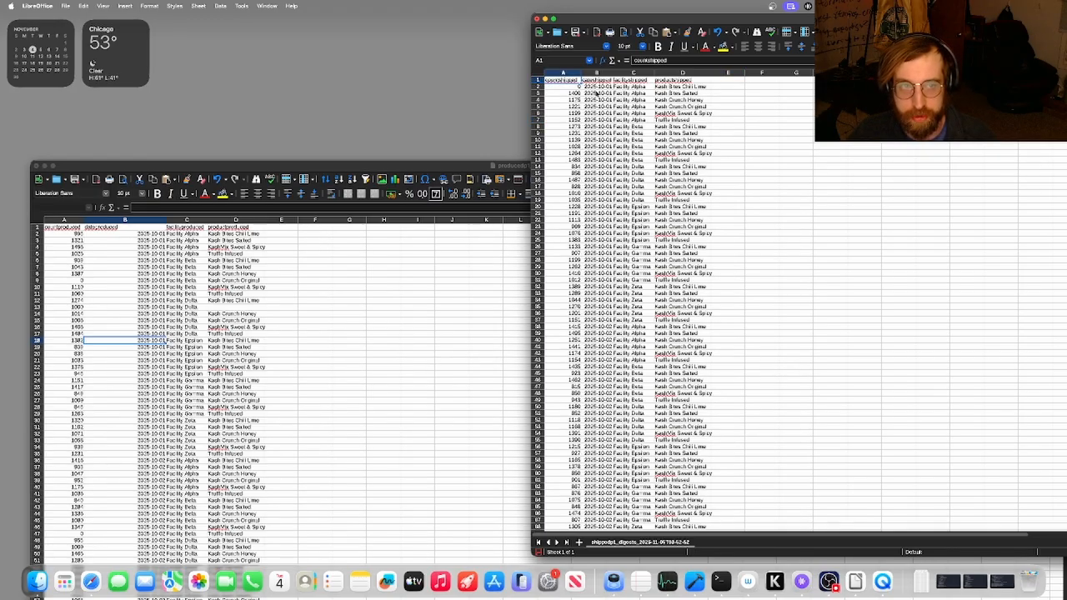
click(332, 371)
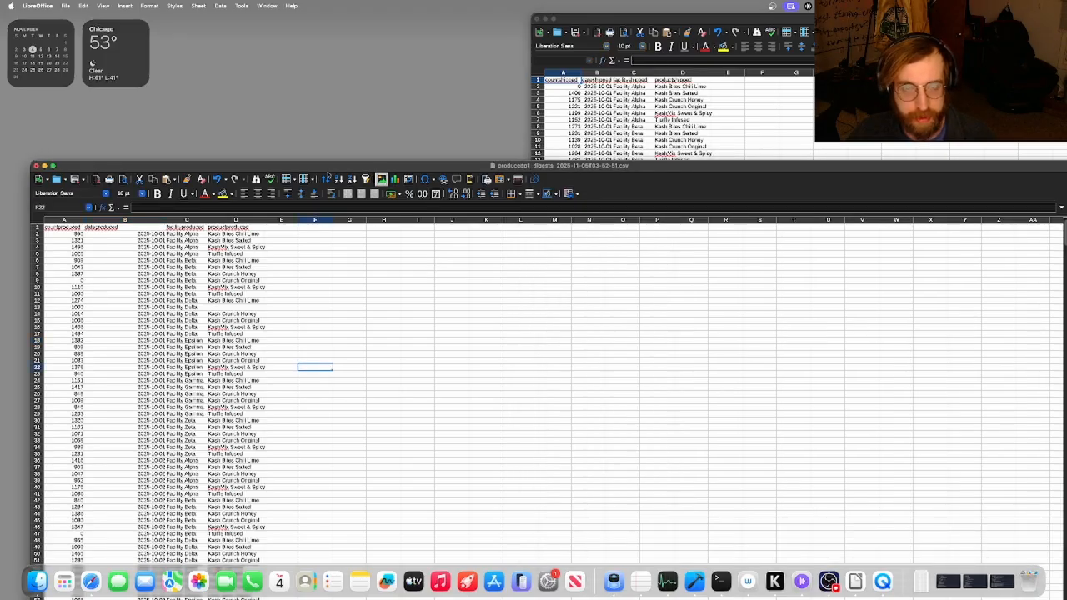
click(225, 227)
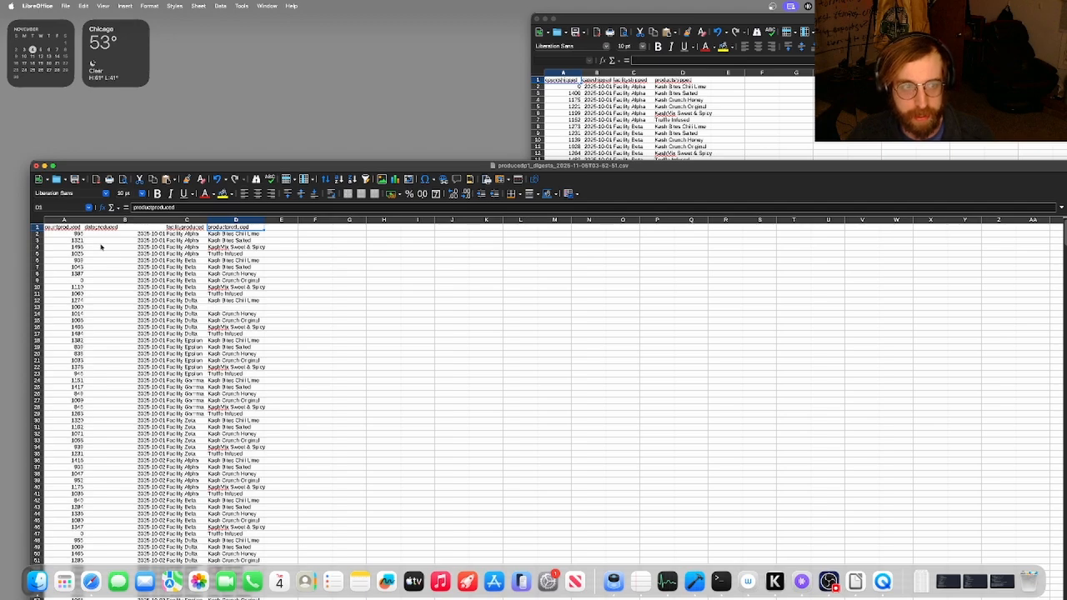
click(50, 219)
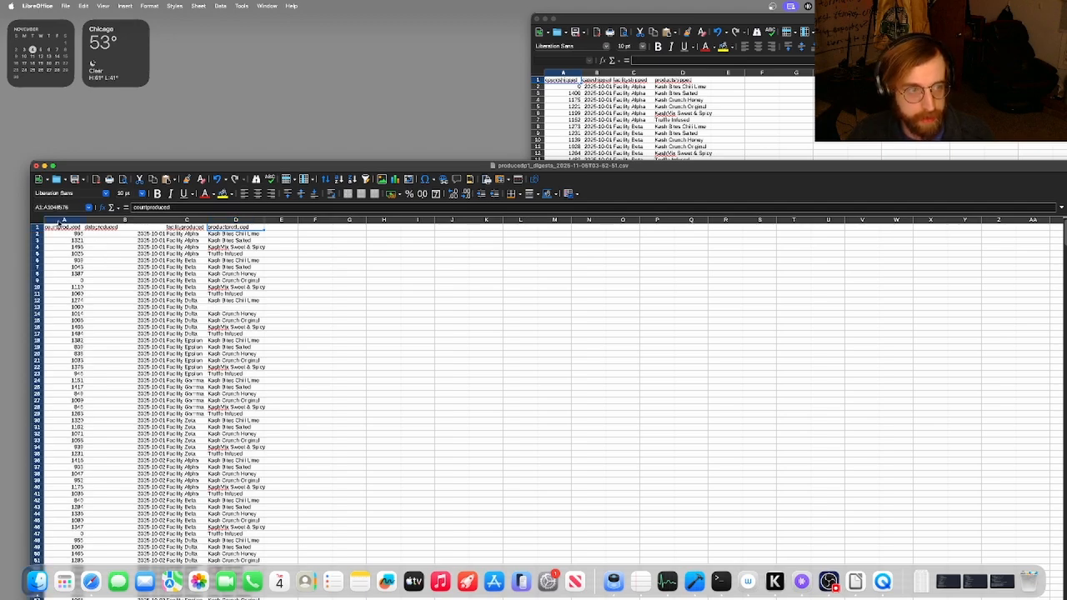
shift+click(240, 219)
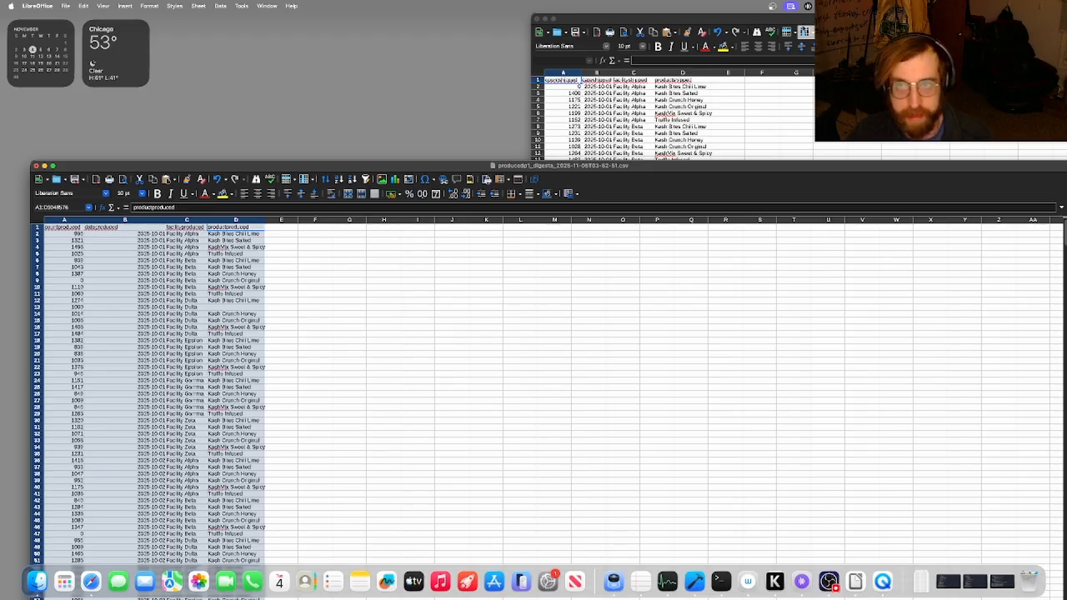
click(727, 80)
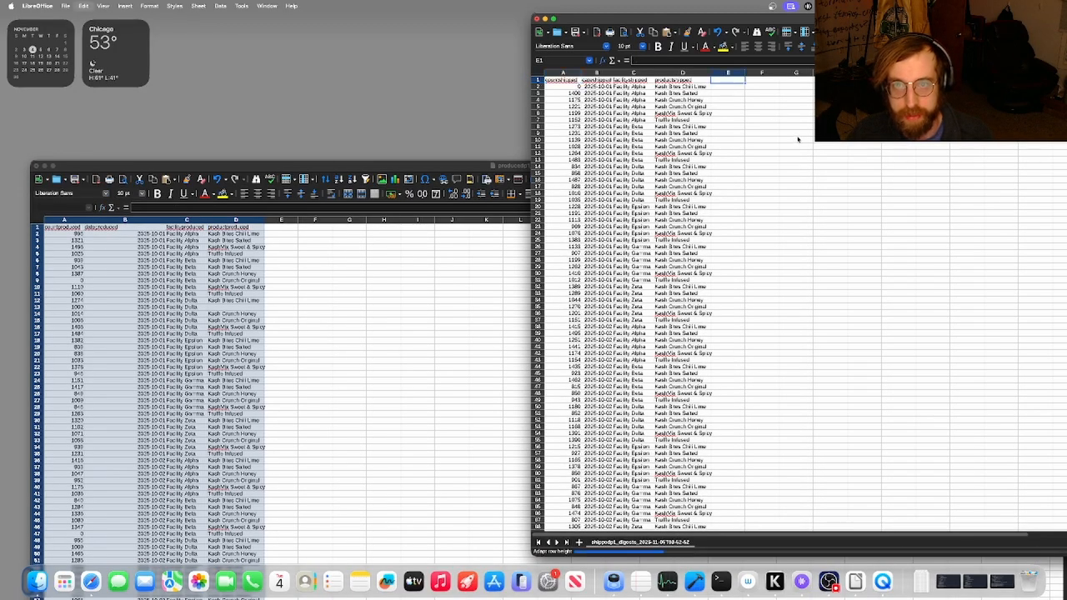
key(super+v)
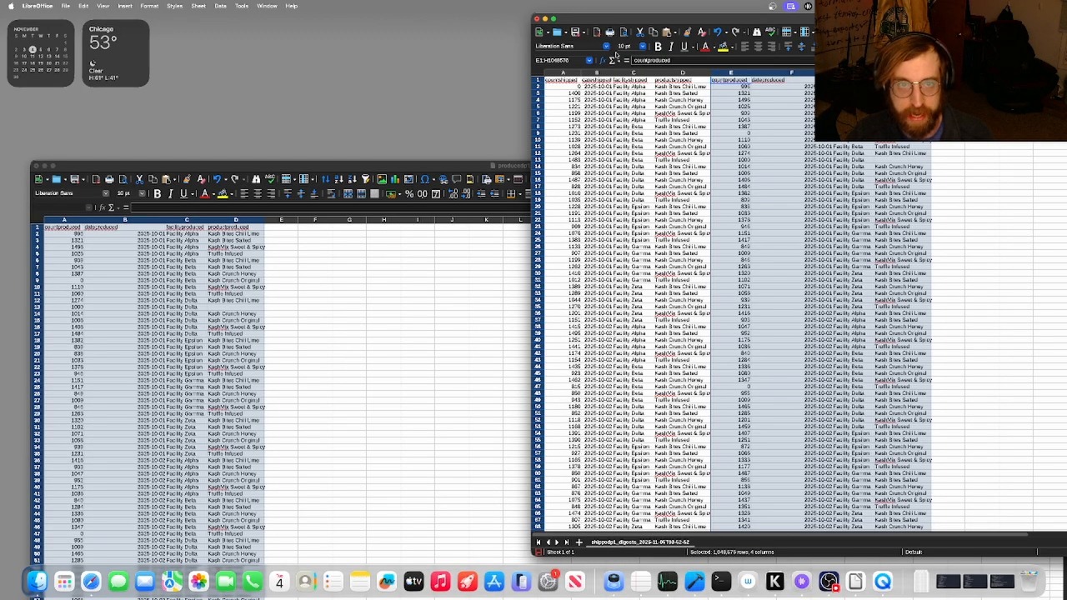
Switch back to Pulse in the browser and upload discrepcompare.csv from Downloads to the Content Processor
click(433, 95)
key(ctrl+Right)
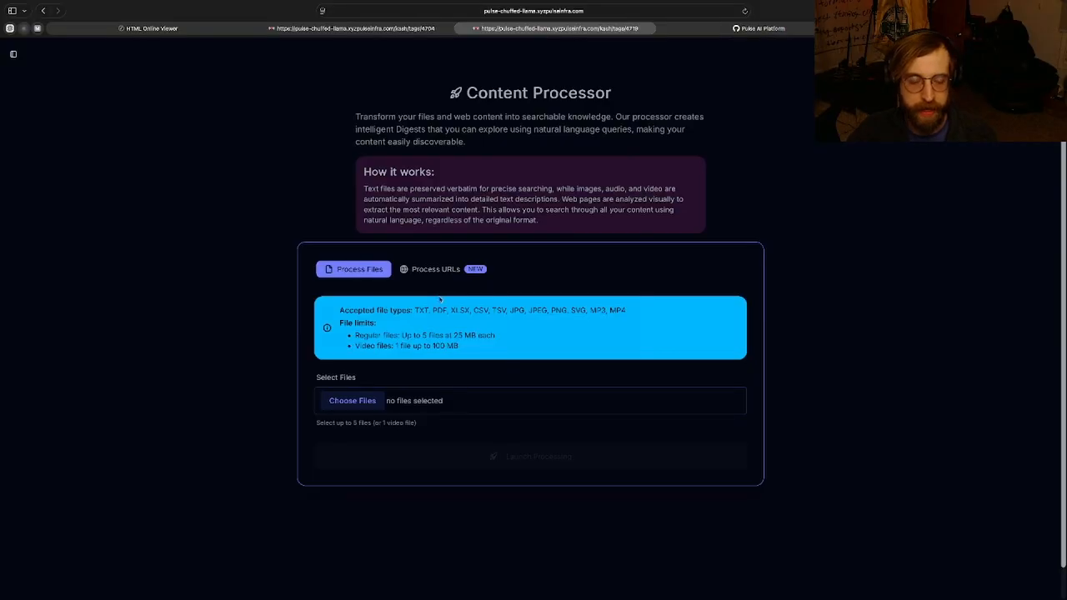
click(352, 401)
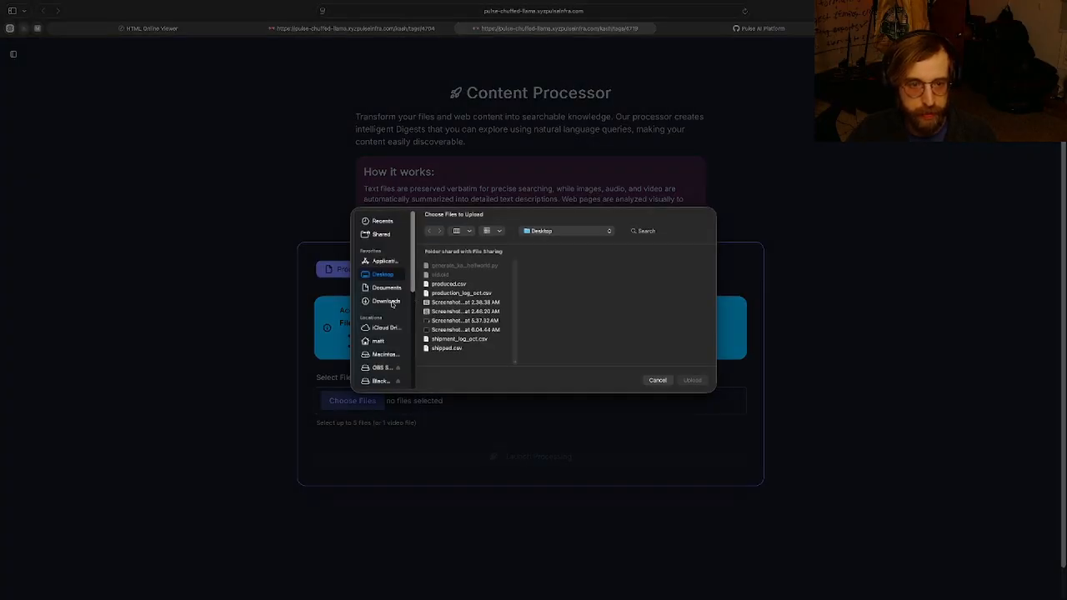
click(392, 302)
click(471, 267)
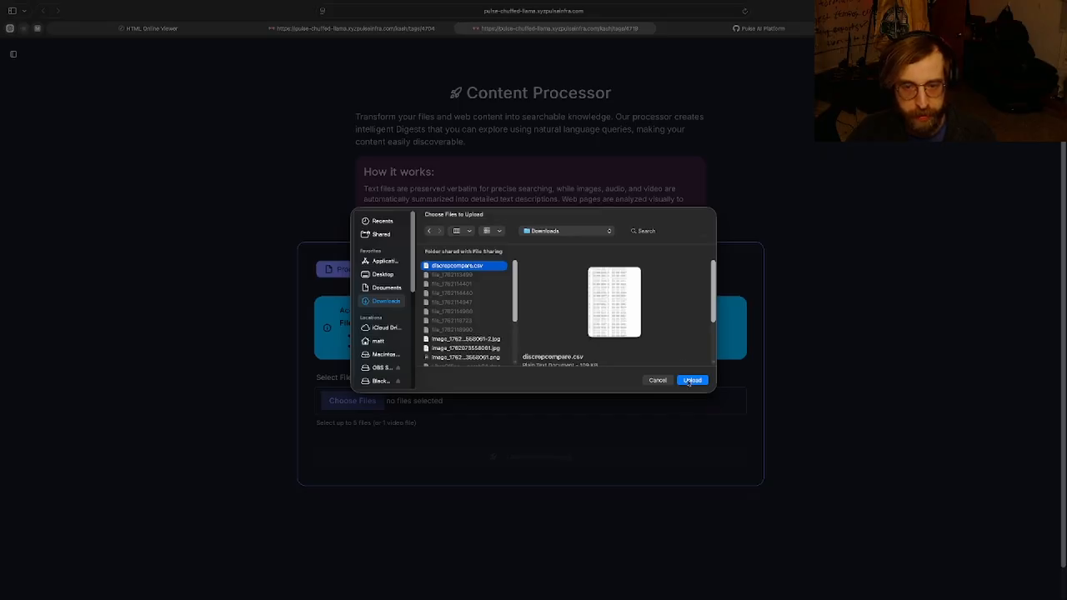
click(691, 381)
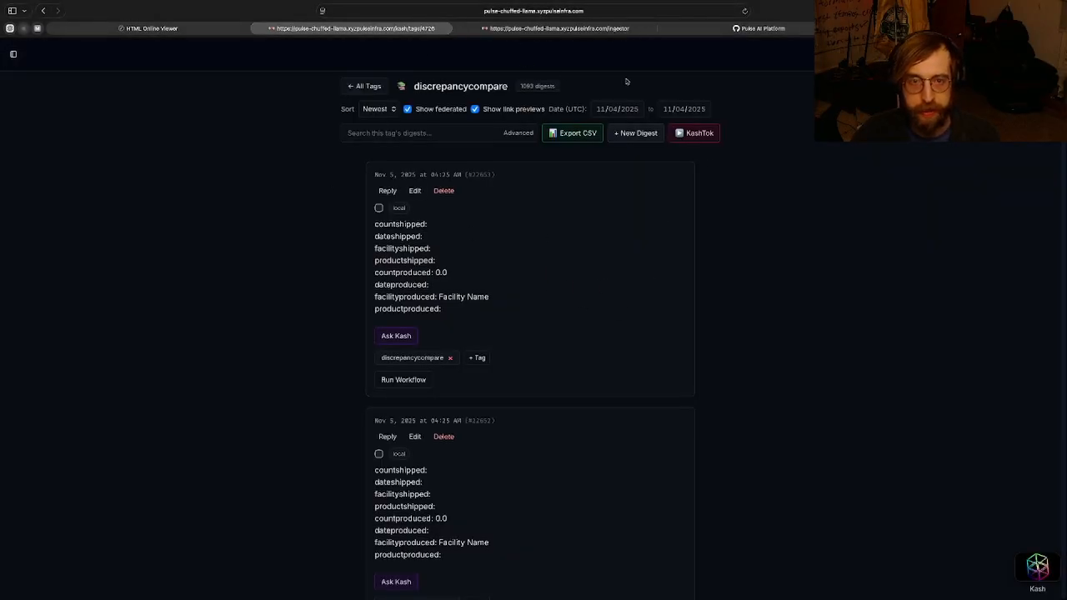
Start a new workflow under the workflow probes and name it "Tag potential discrepancies"
click(13, 54)
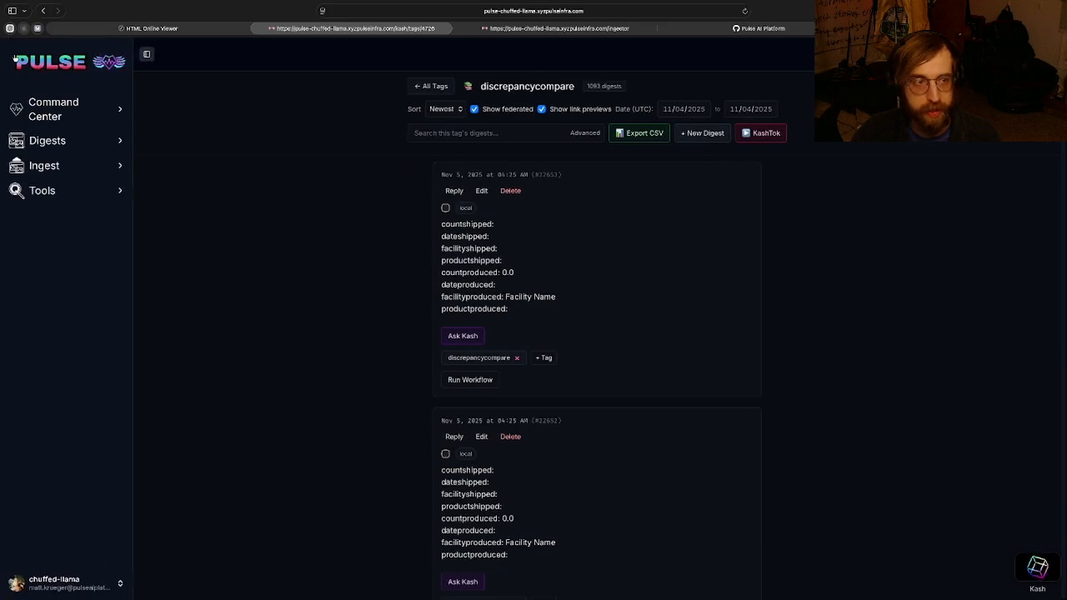
click(28, 185)
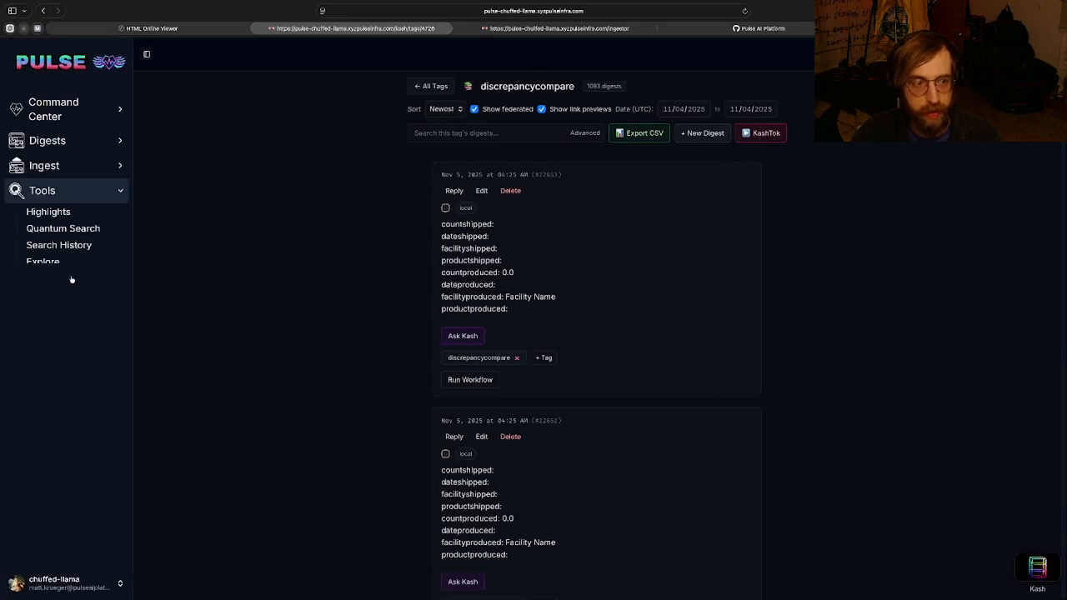
click(57, 313)
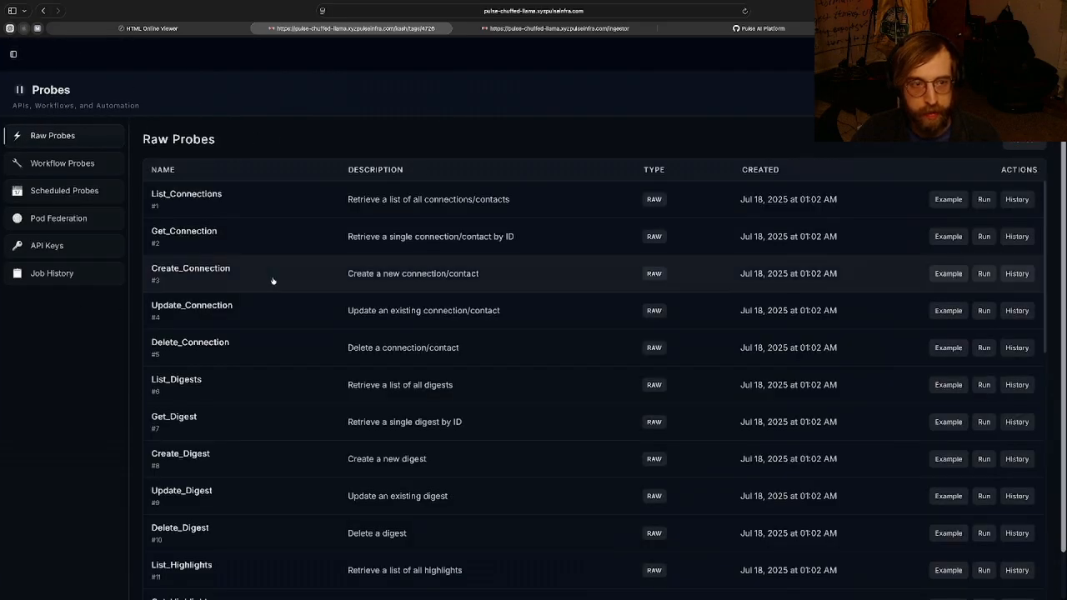
click(67, 163)
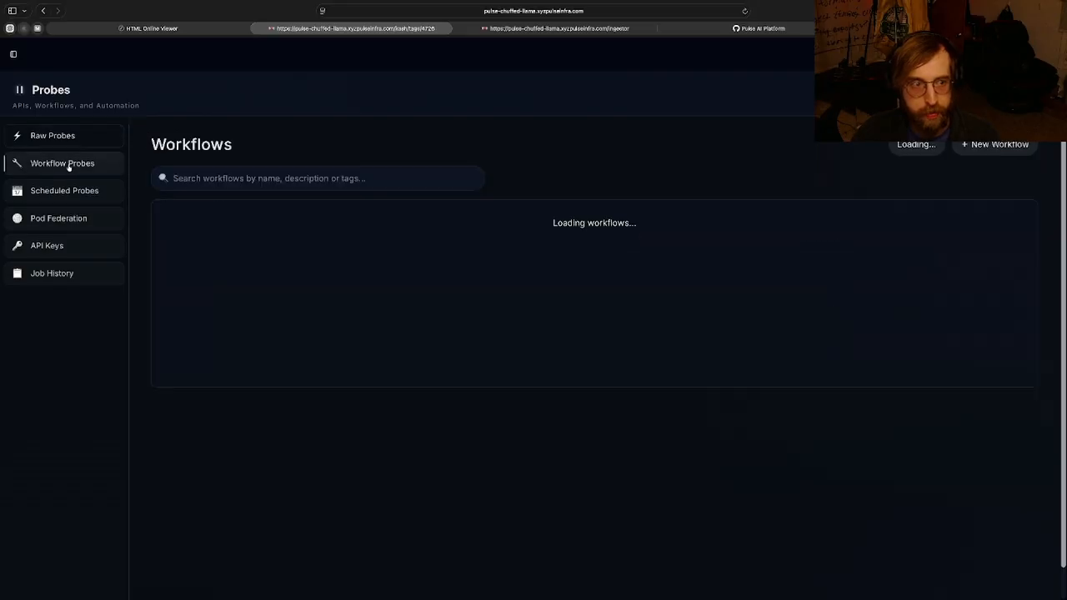
click(1000, 145)
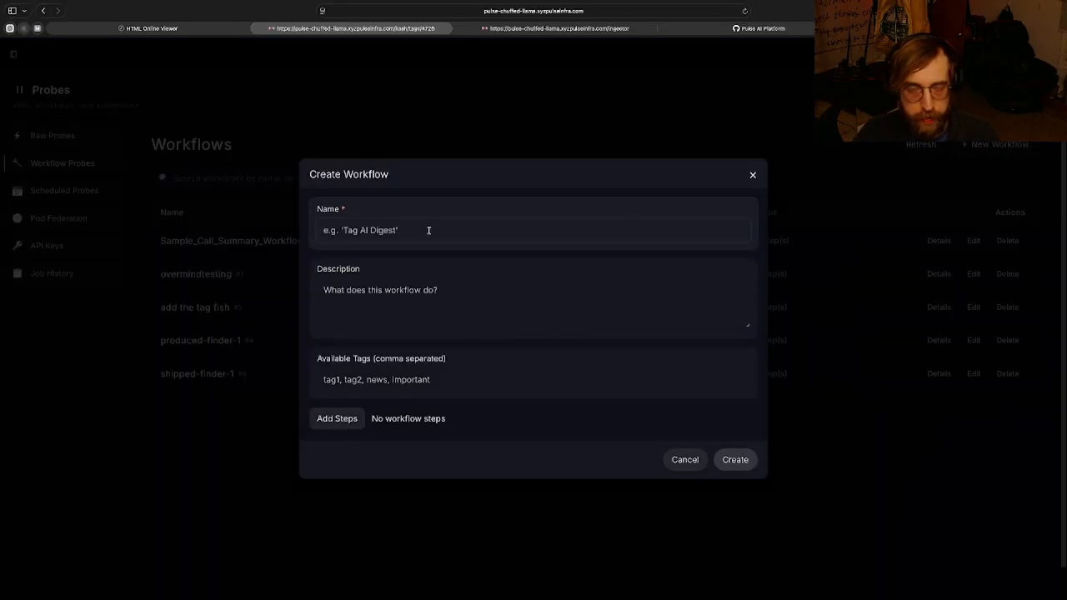
text(Tag potential discrepa)
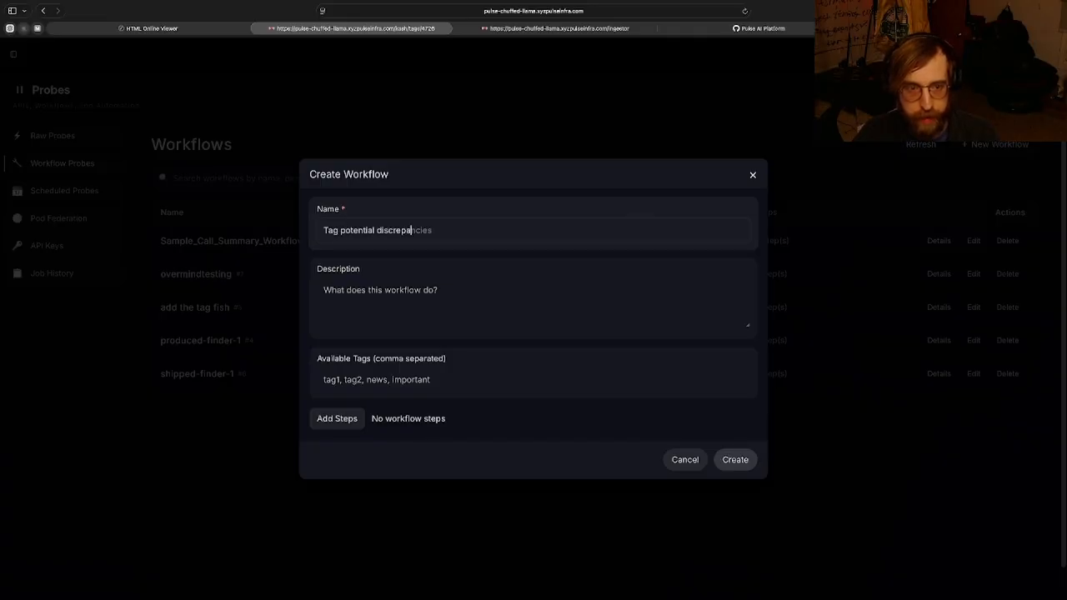
text(ncies)
Give the workflow the description "tags potential discrepancies" and the available tag discrepancycompare
click(457, 287)
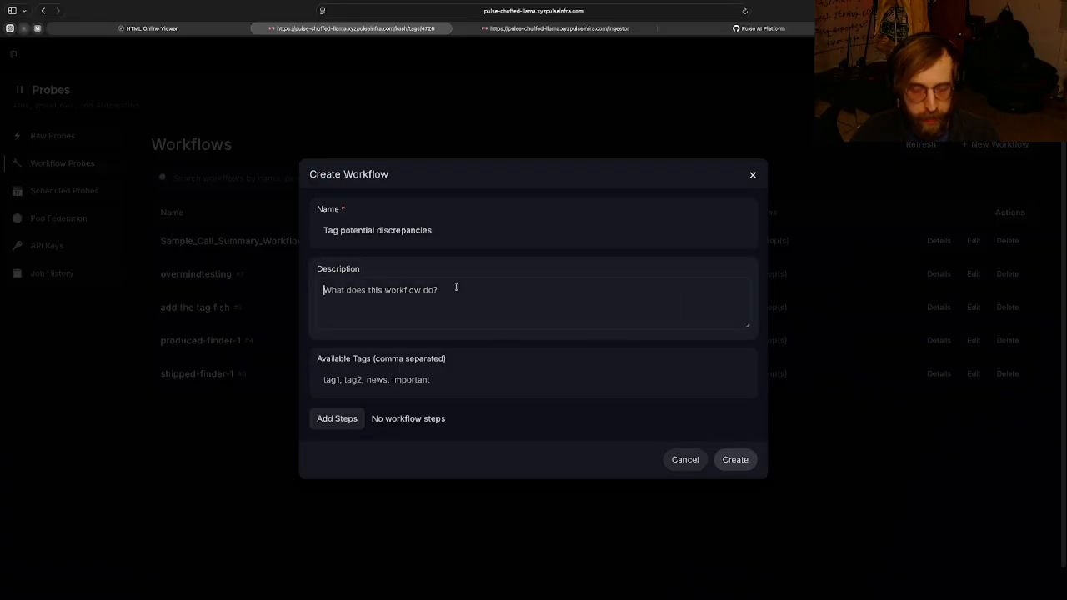
text(tags potential )
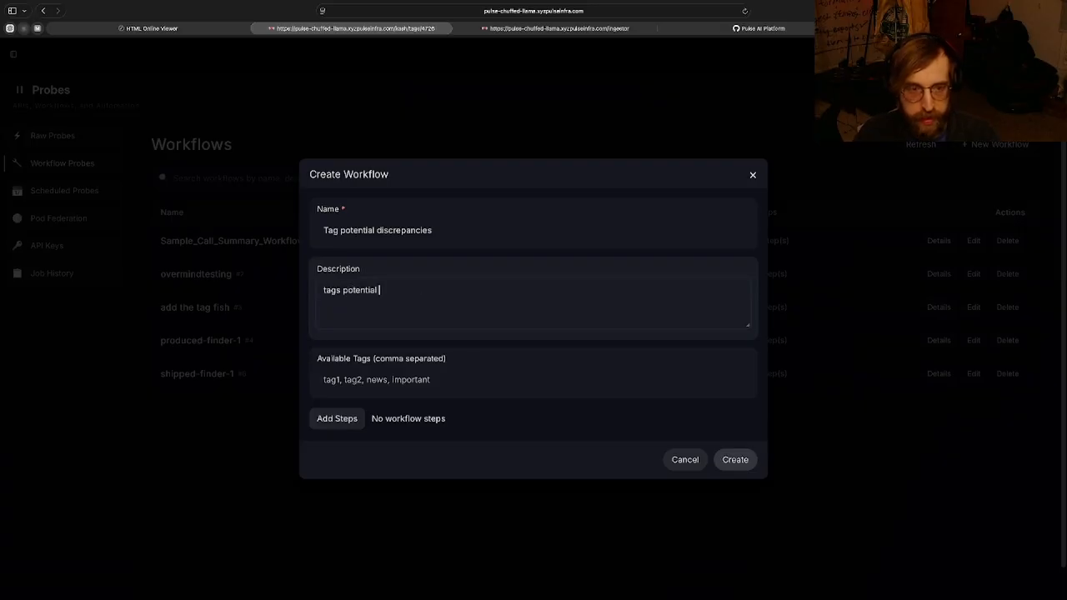
text(discrepancies)
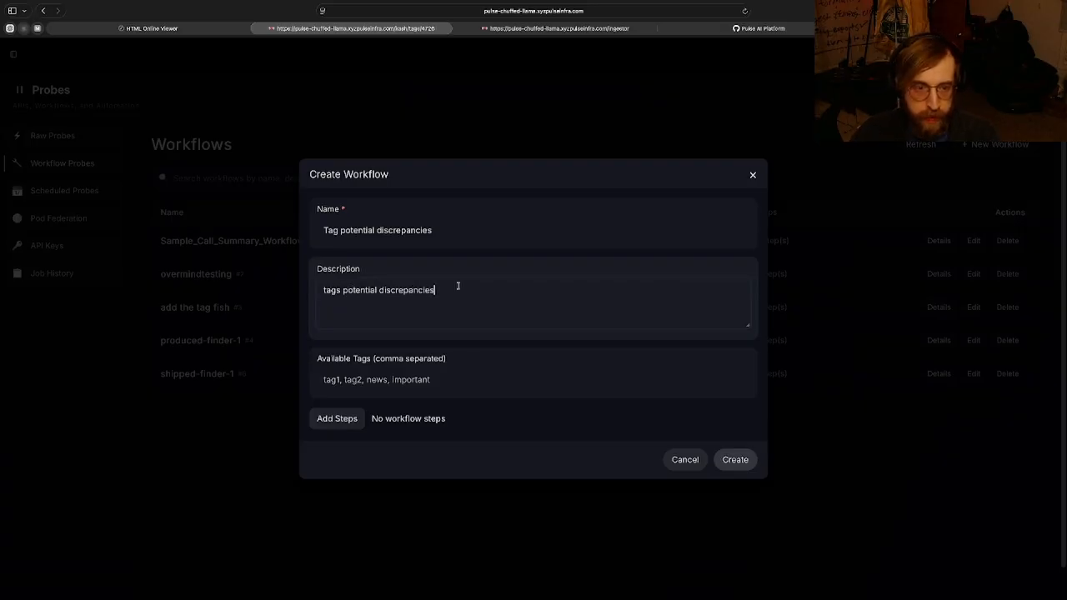
click(427, 375)
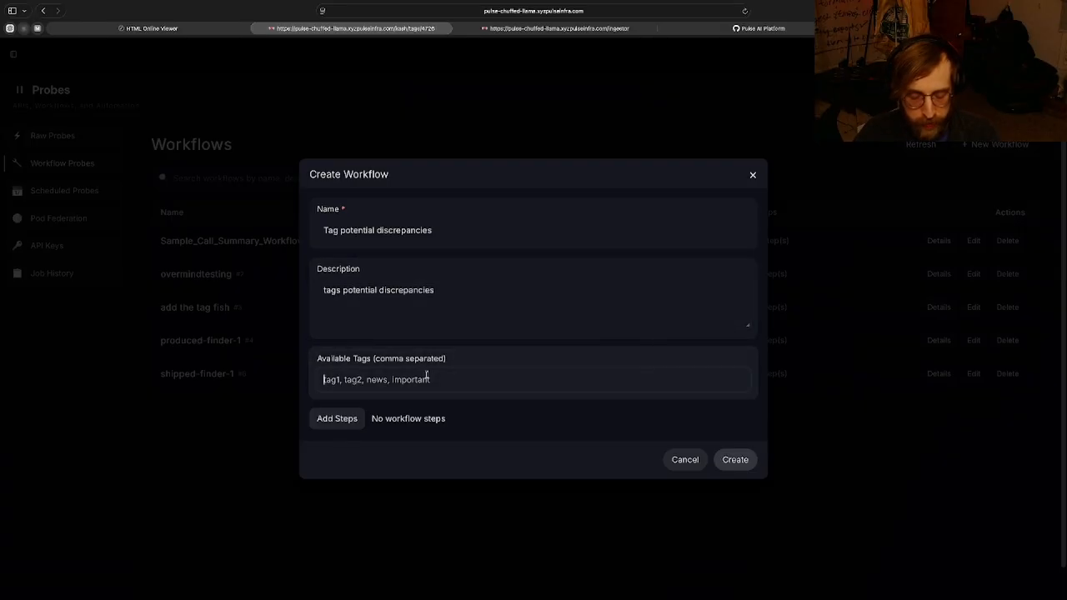
text(discrepancycompare)
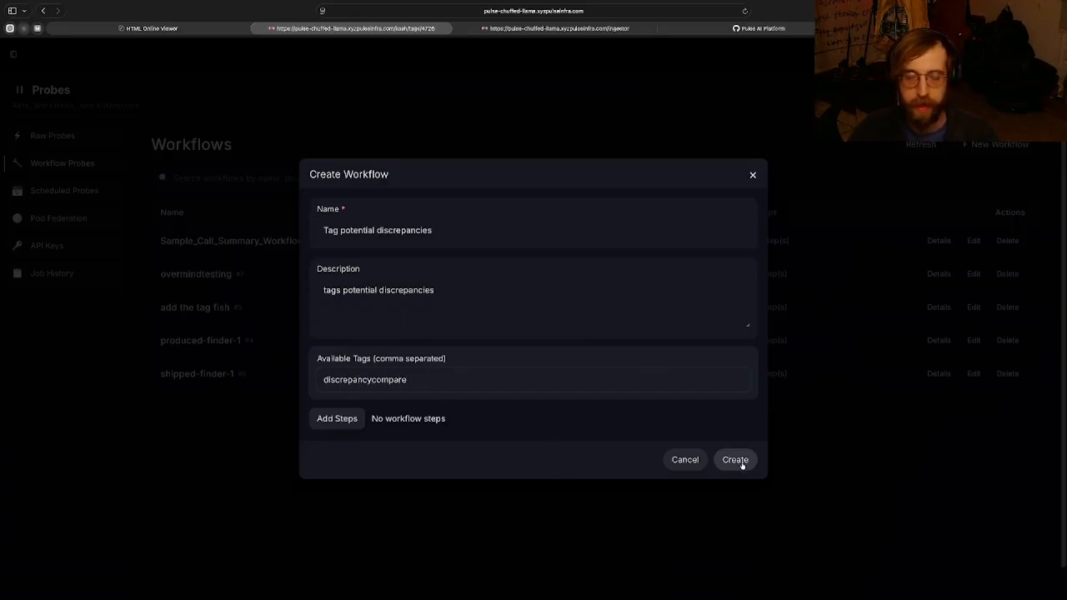
Add a Tag Digest step to the workflow and paste the copied anomaly-flagging prompt as its AI instructions
click(356, 419)
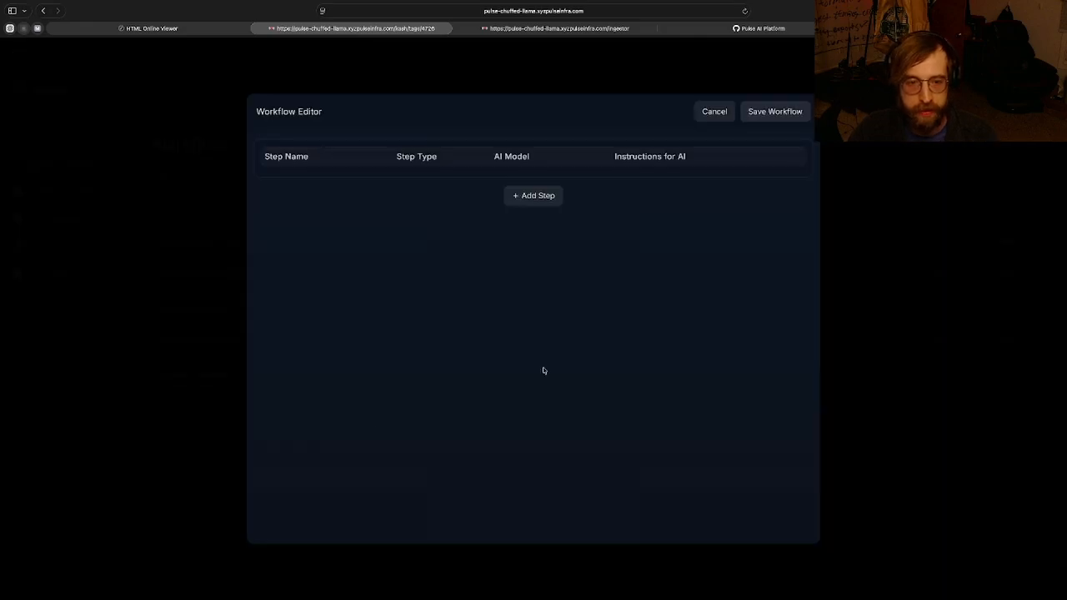
click(530, 196)
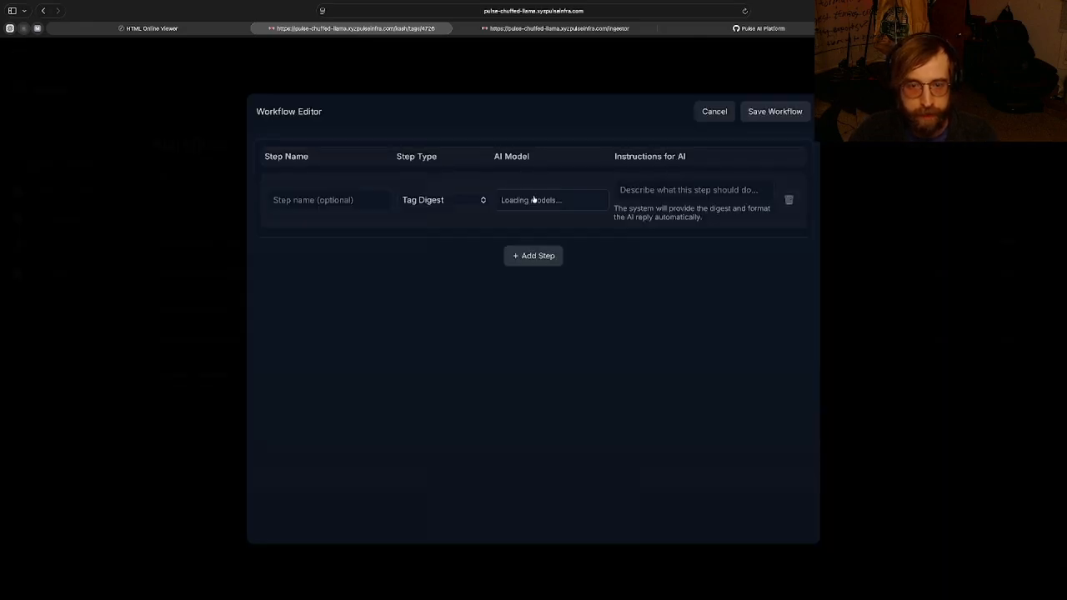
click(671, 190)
key(ctrl+v)
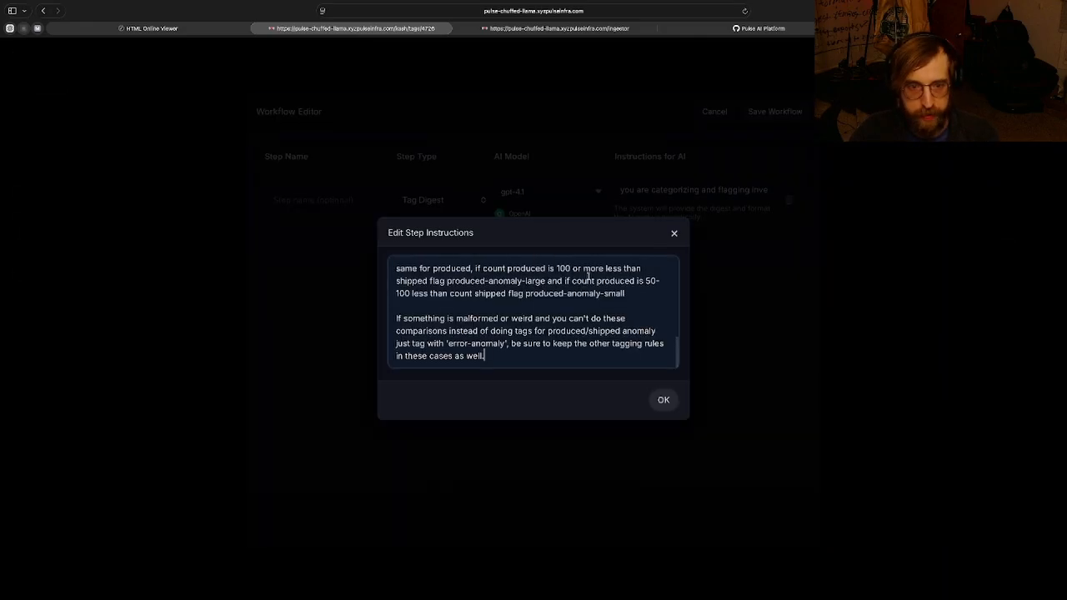
Review the pasted tagging rules, including the facility, mismatch, 100-or-more, 50-100 and error-anomaly rules, and accept the step instructions
scroll(600, 300, up, 5)
scroll(609, 312, up, 2)
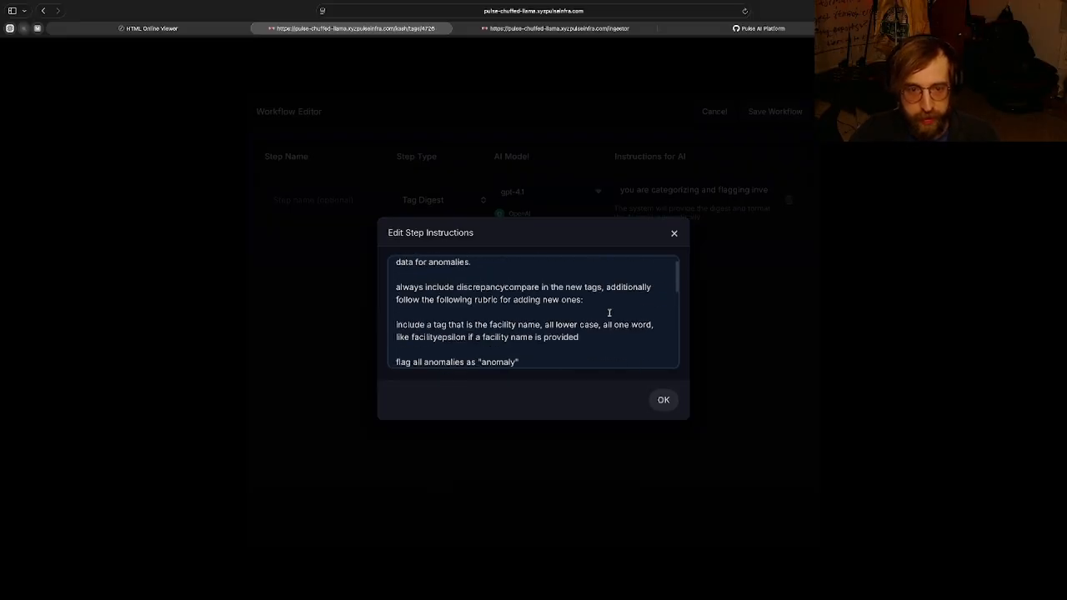
scroll(610, 313, down, 1)
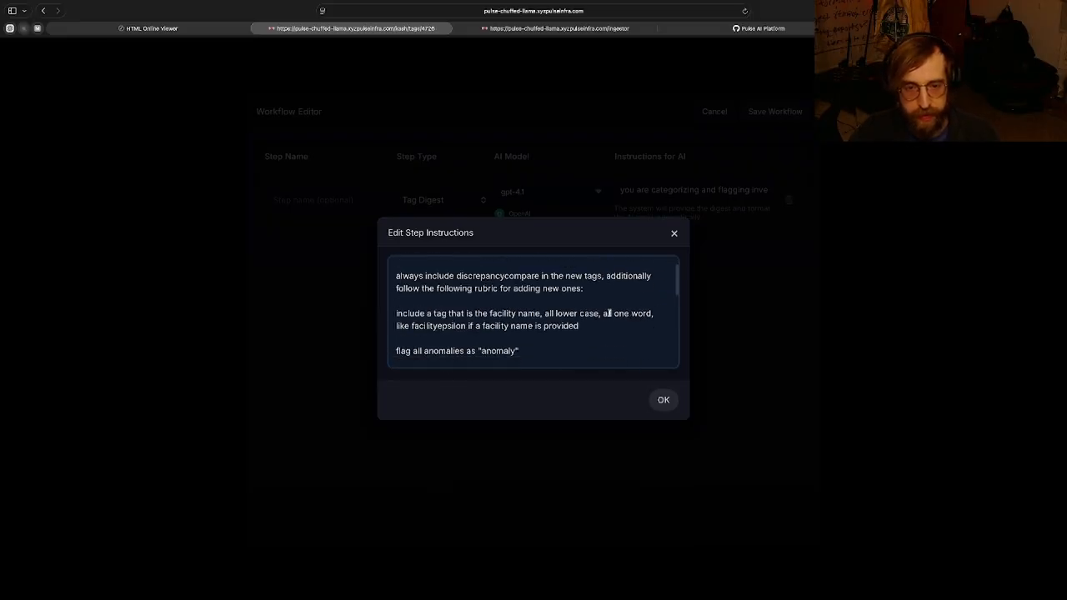
scroll(609, 312, down, 3)
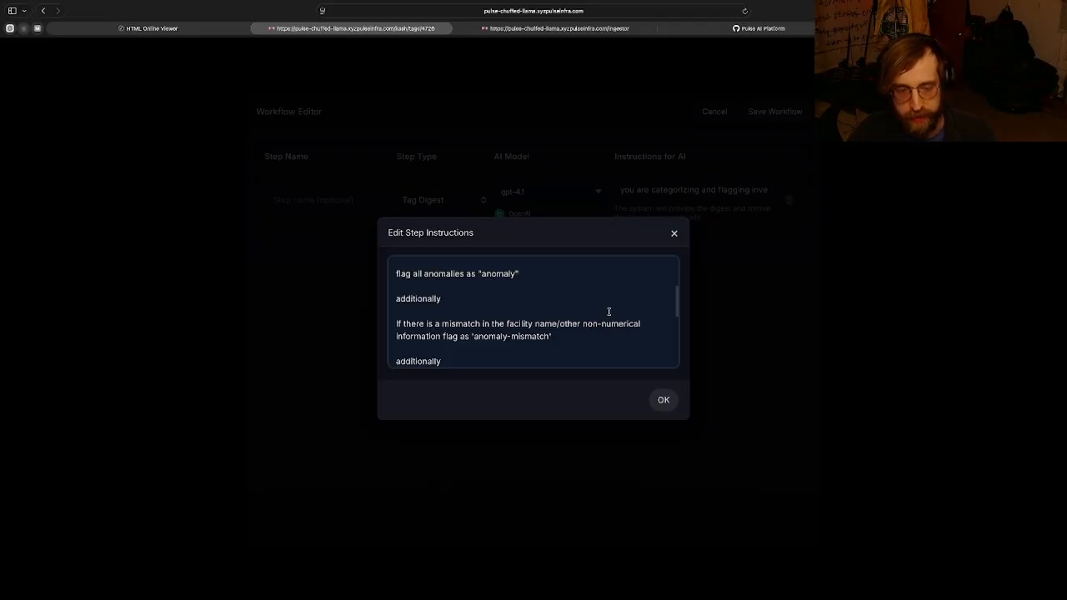
scroll(608, 312, down, 3)
double_click(476, 275)
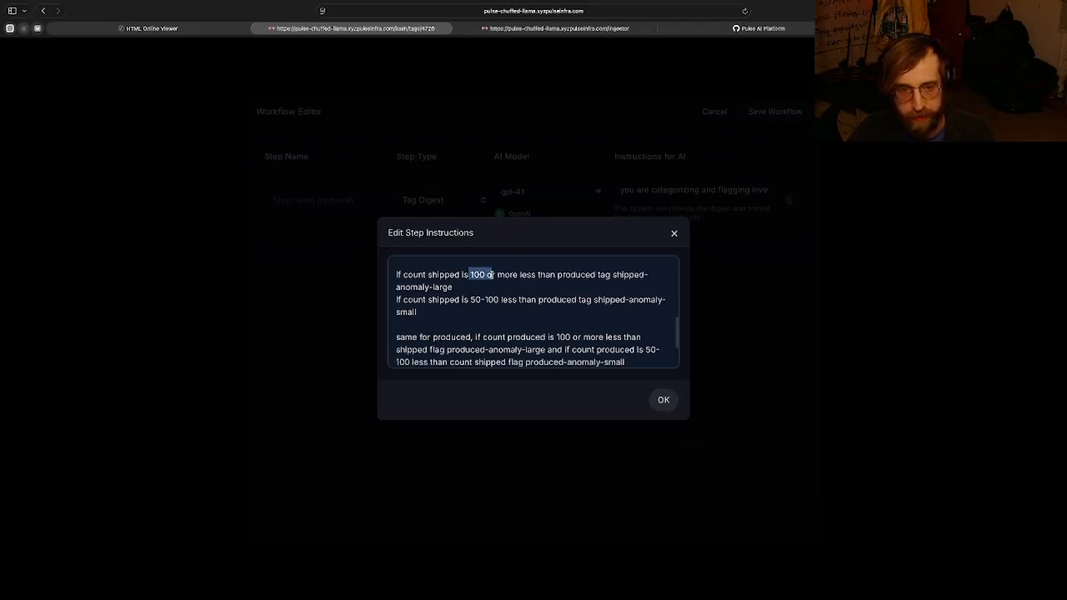
drag(472, 300, 511, 300)
scroll(524, 349, down, 2)
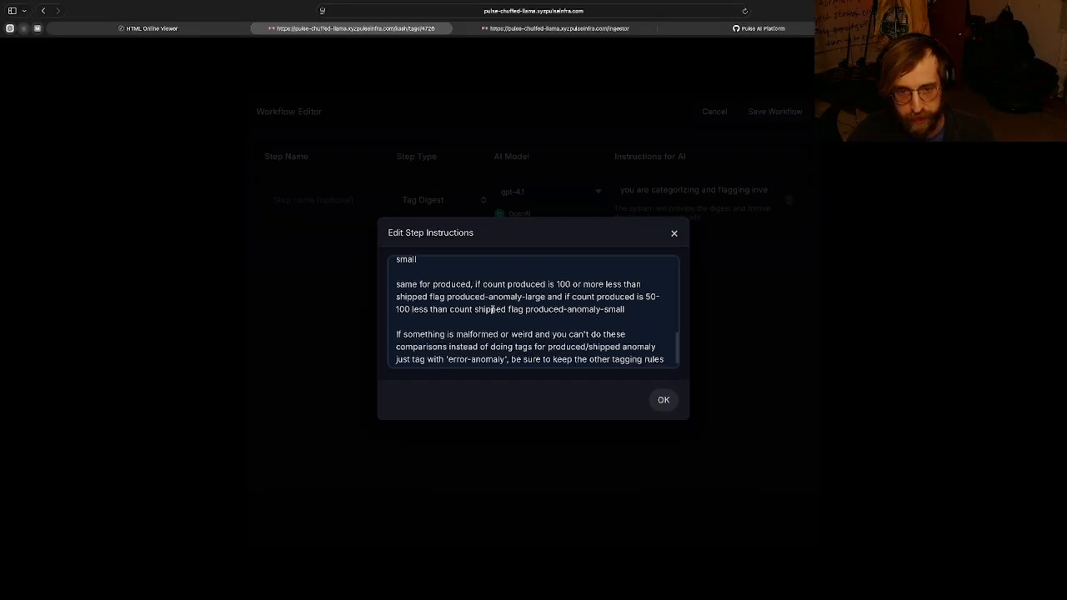
scroll(550, 341, down, 1)
click(664, 400)
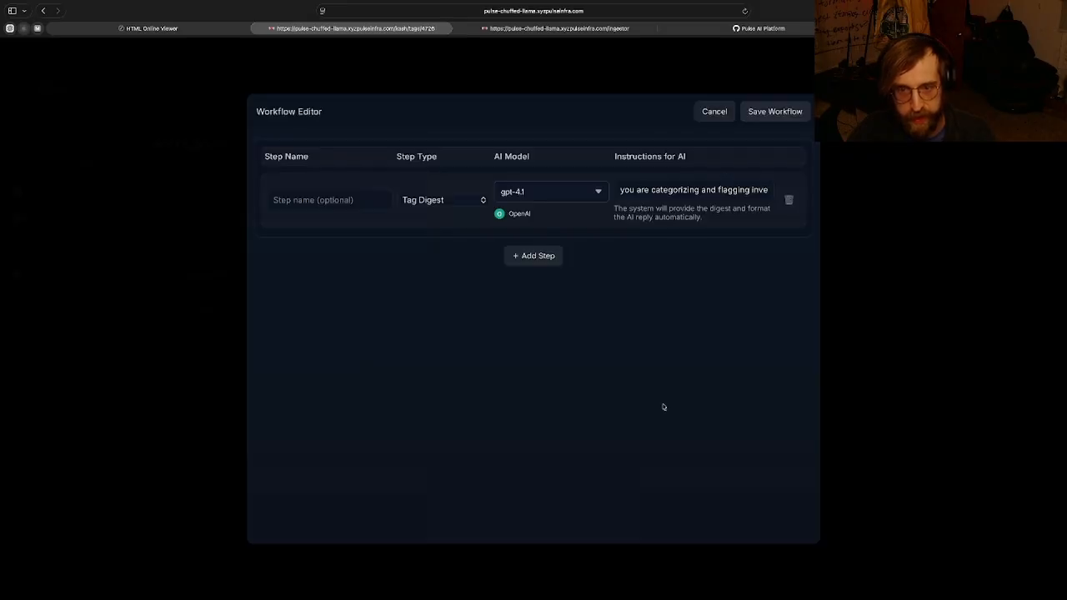
Name the Tag Digest step "adjust tags", save the workflow steps and create the workflow
click(436, 200)
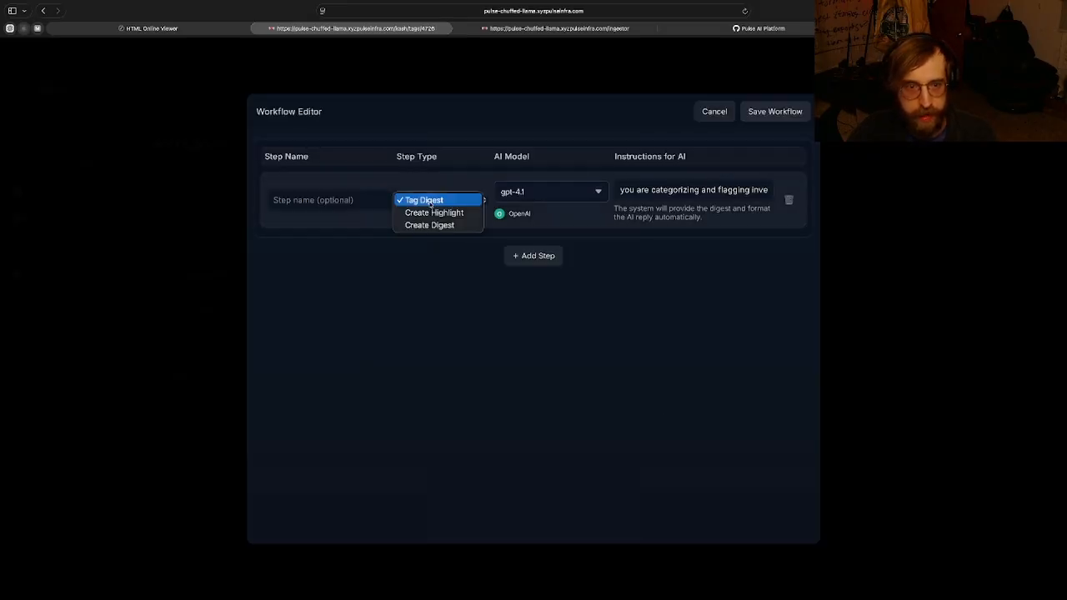
click(333, 198)
click(333, 199)
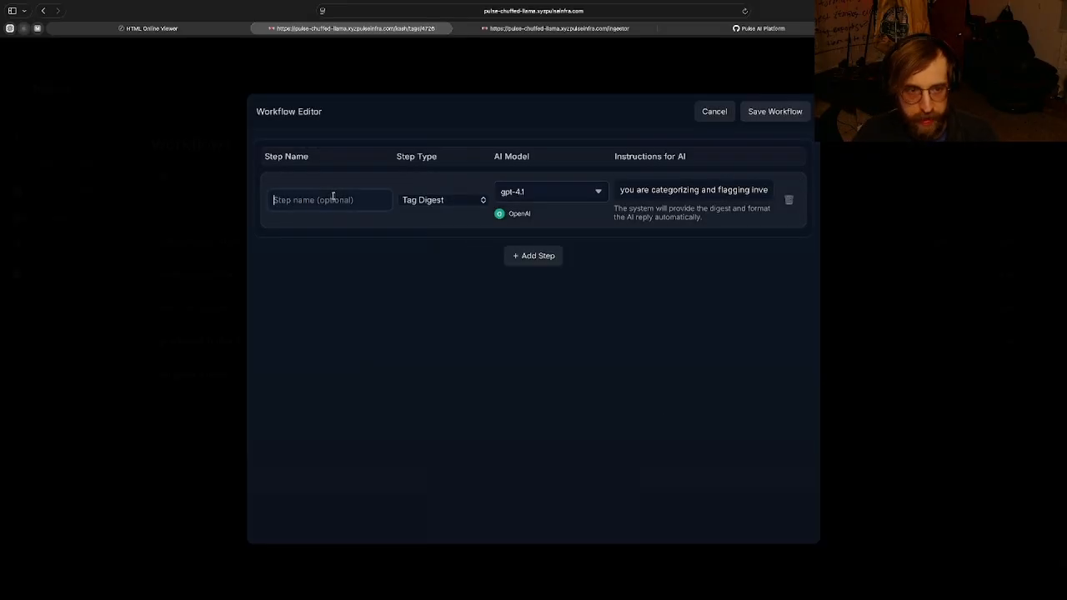
text(adjust tags)
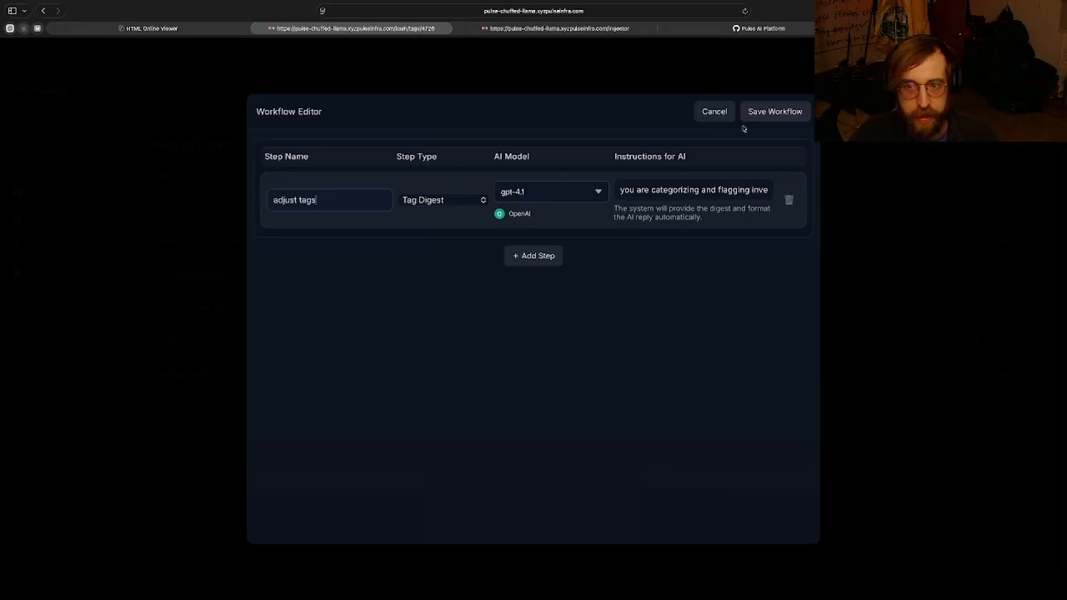
click(765, 115)
click(734, 460)
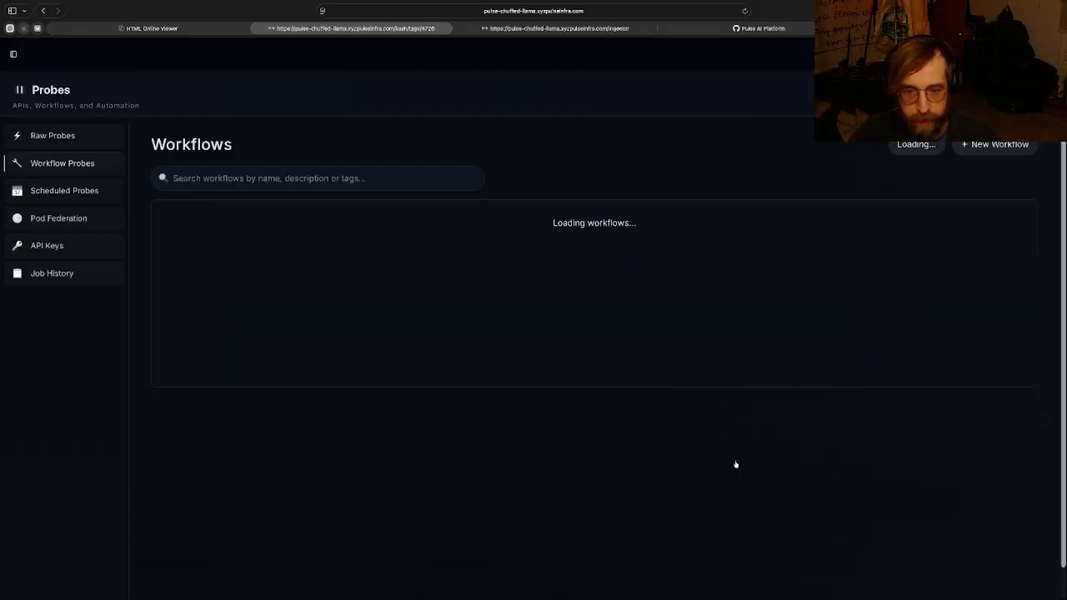
Open the discrepancycompare tag from the Kash tag list and select all of its digests
click(12, 54)
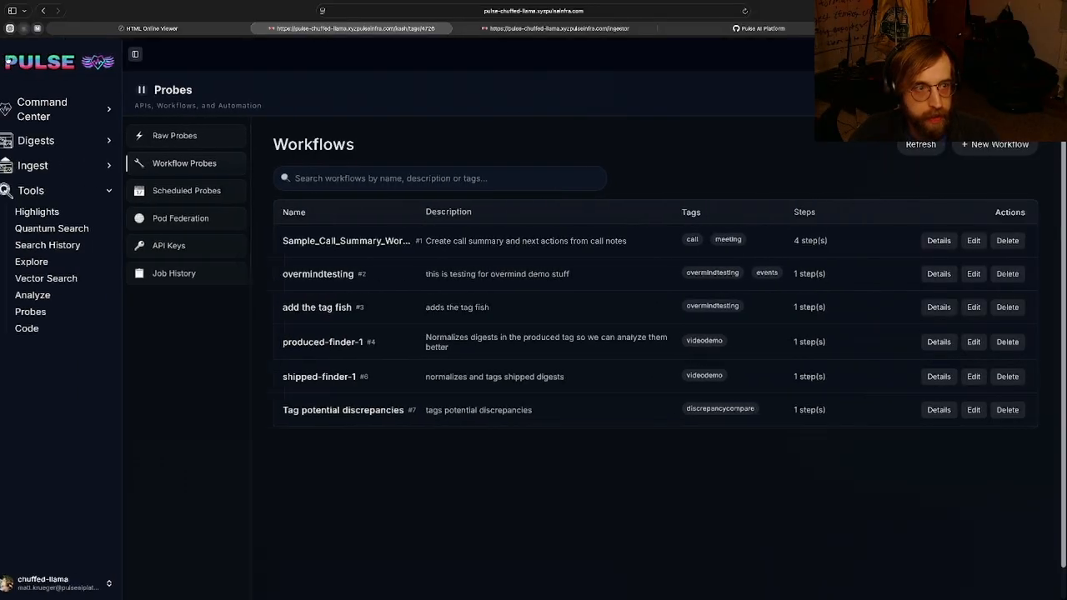
click(47, 144)
click(58, 123)
click(58, 135)
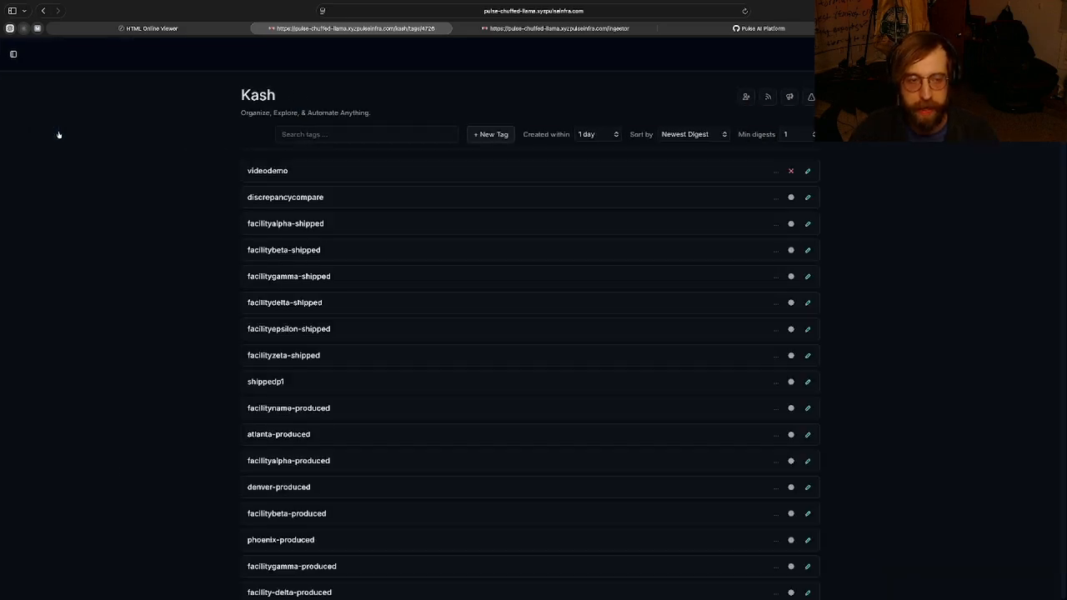
click(280, 198)
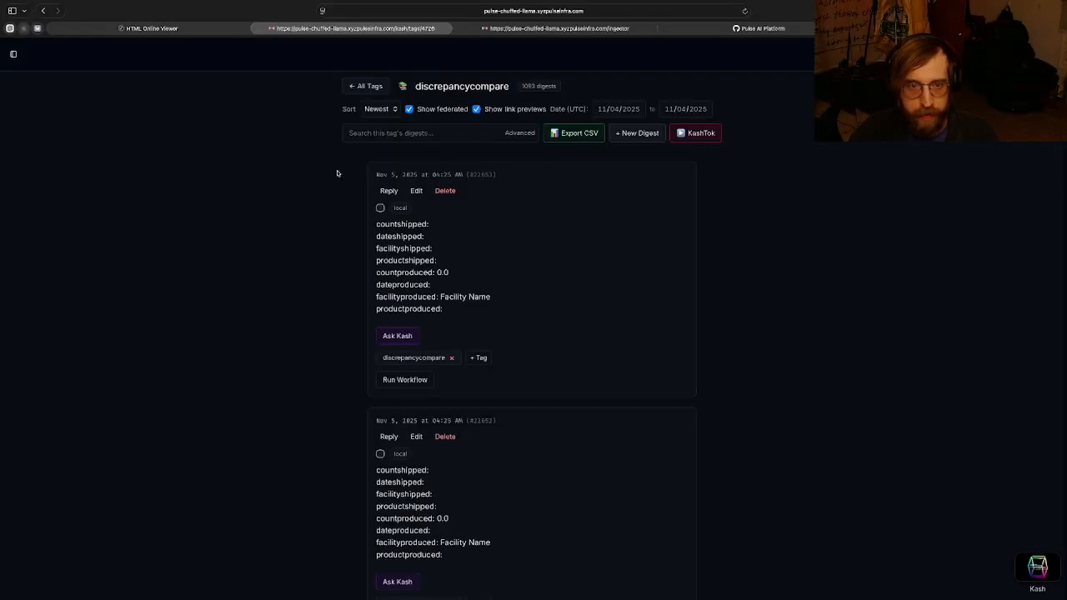
click(380, 207)
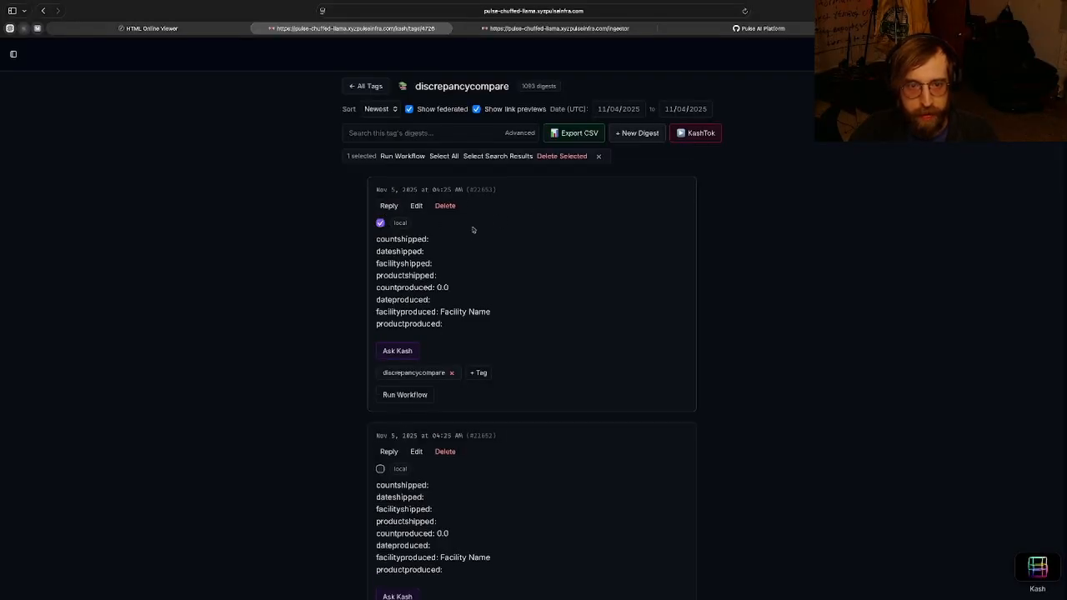
click(447, 156)
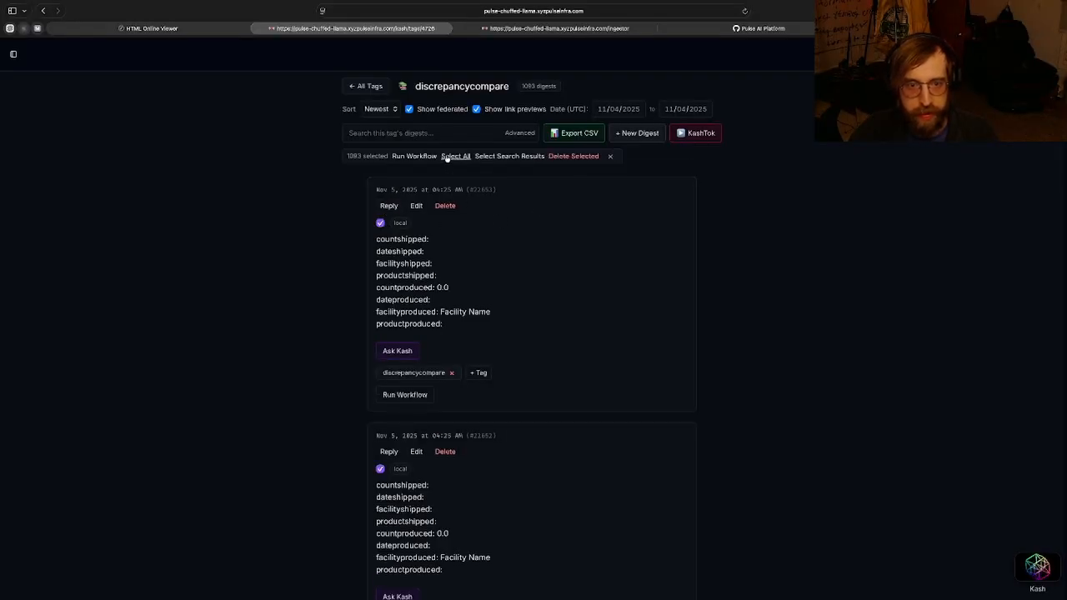
Run the "Tag potential discrepancies" workflow on the selected digests with one shared context prompt, "please follow the included instructions and tag this digest"
click(414, 157)
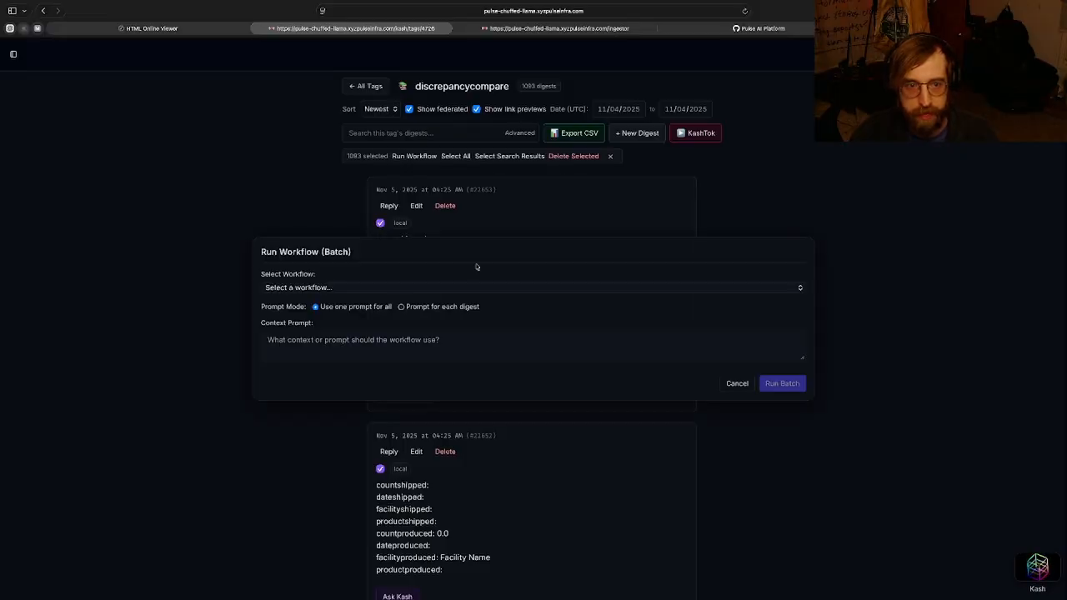
click(390, 290)
click(386, 299)
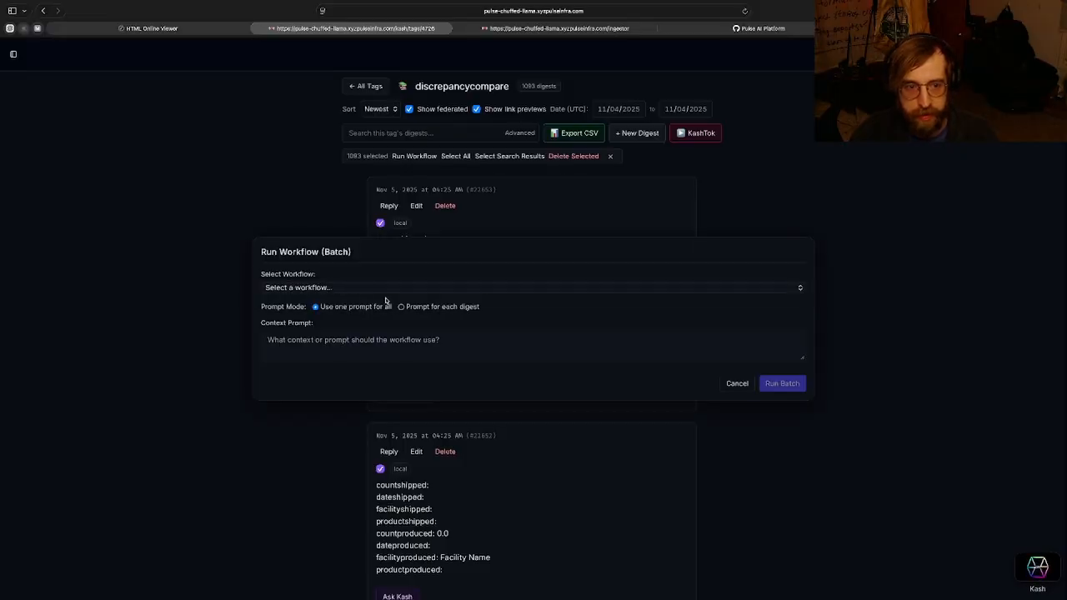
click(379, 341)
text(plea)
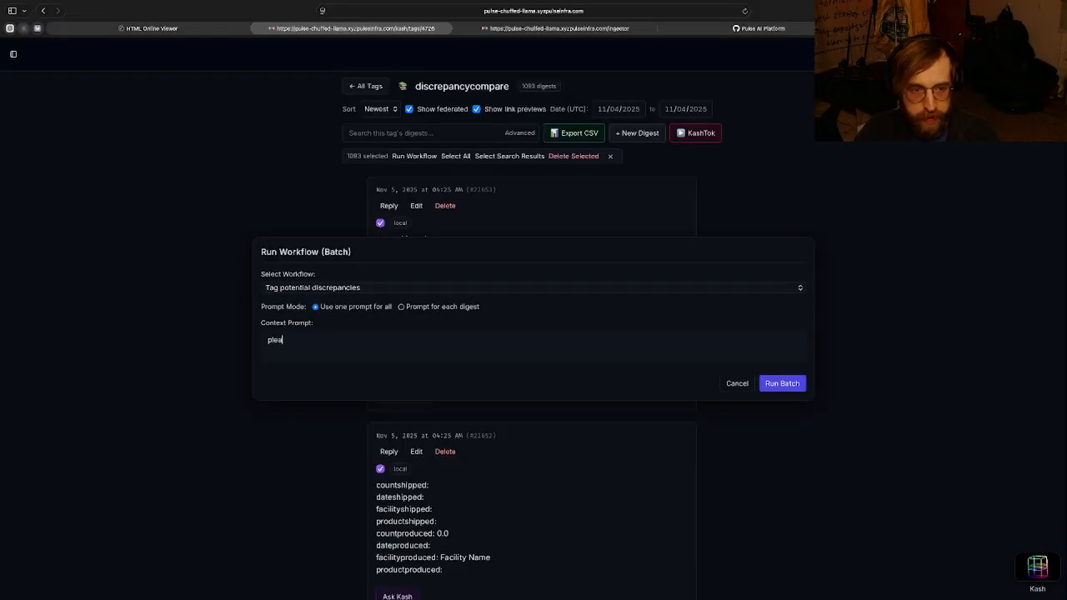
text(se follow the included instructi)
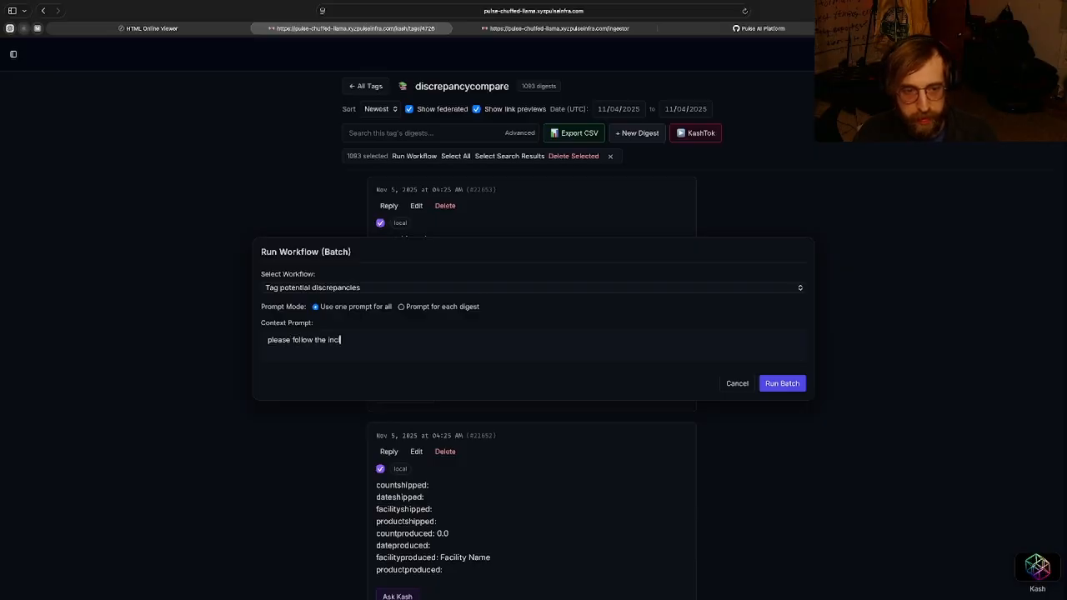
text(ons)
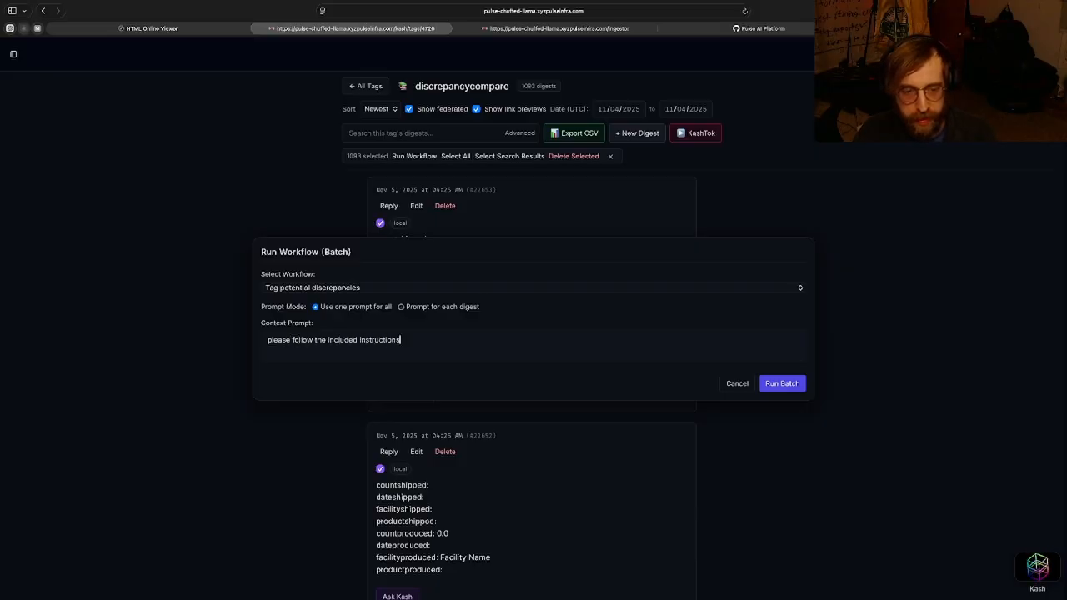
text( and tag this digest)
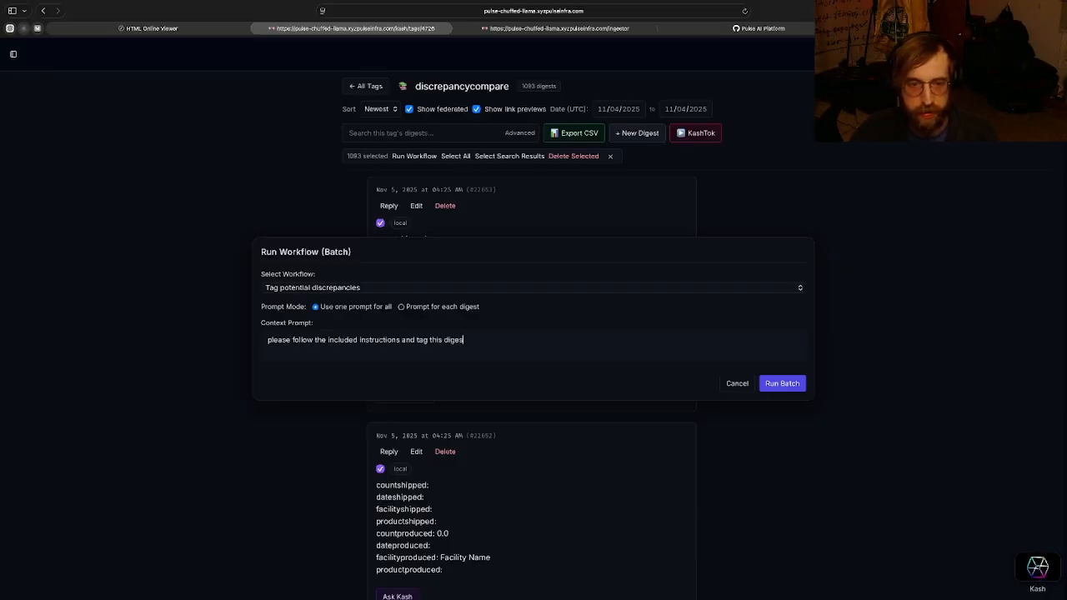
click(781, 385)
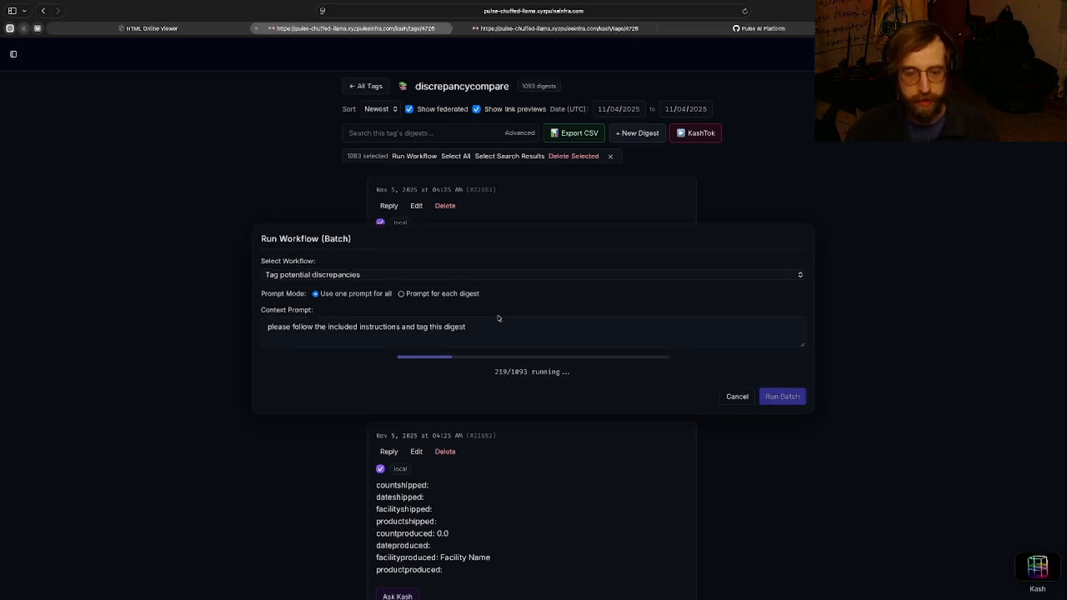
In the second discrepancycompare browser tab, filter the digests by produced-anomaly-large and compare the first result's shipped and produced counts
click(567, 30)
click(518, 134)
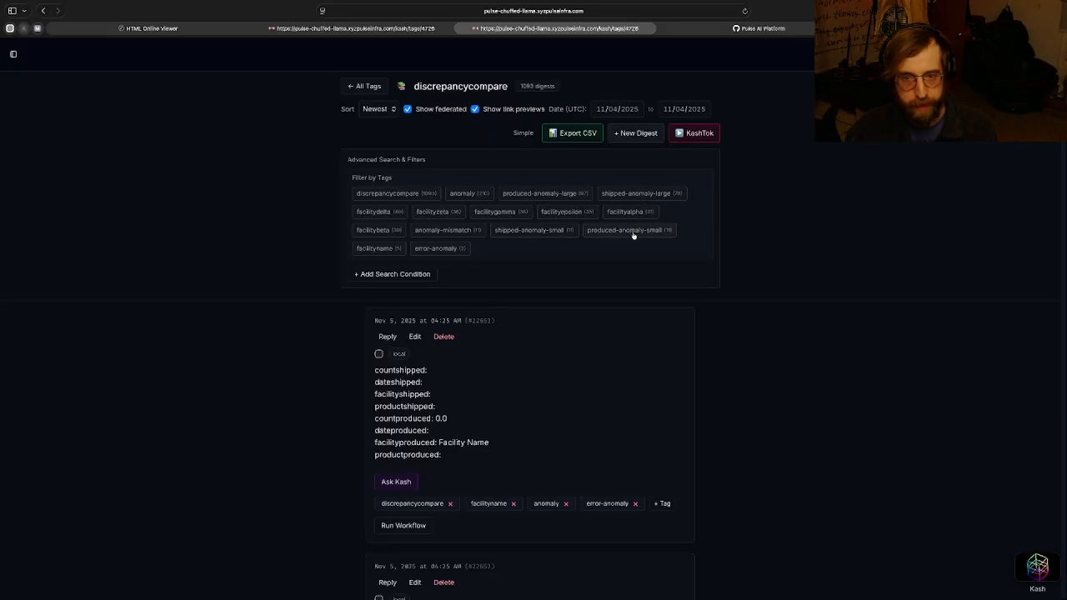
click(550, 196)
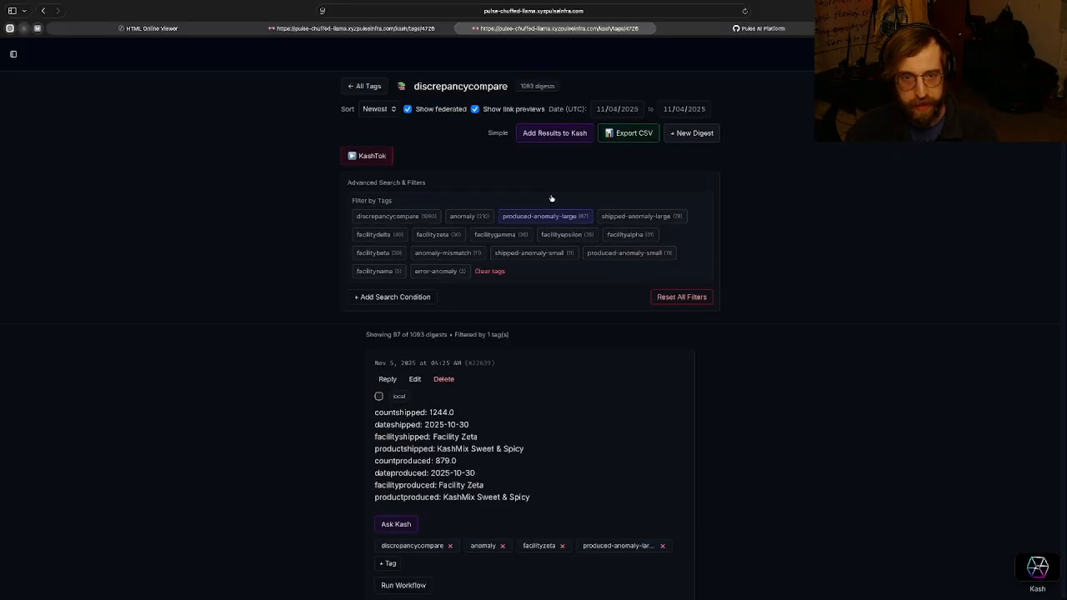
scroll(576, 355, down, 1)
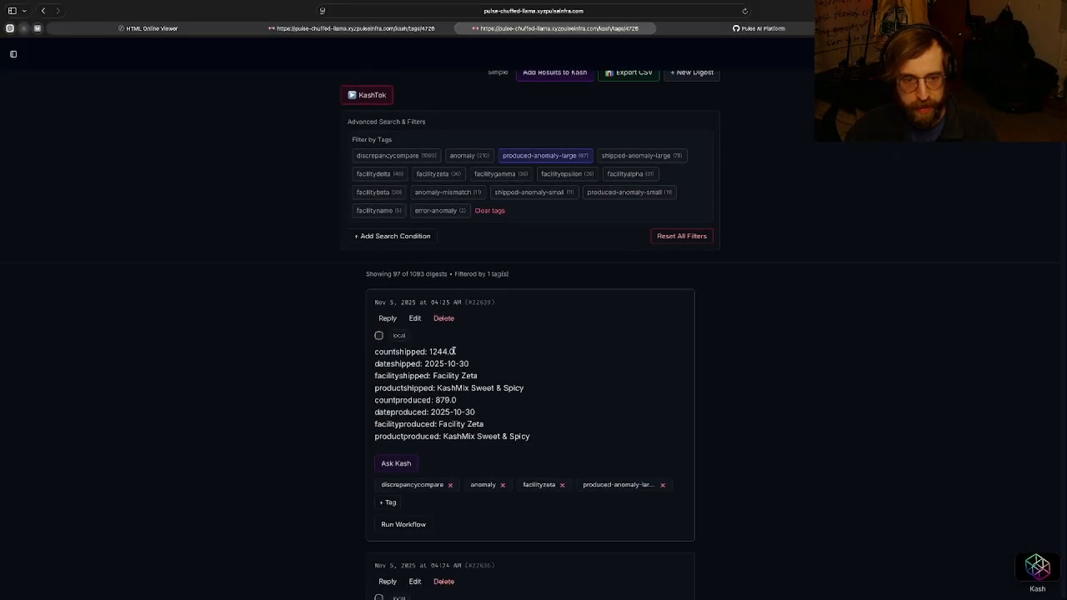
double_click(451, 351)
double_click(453, 400)
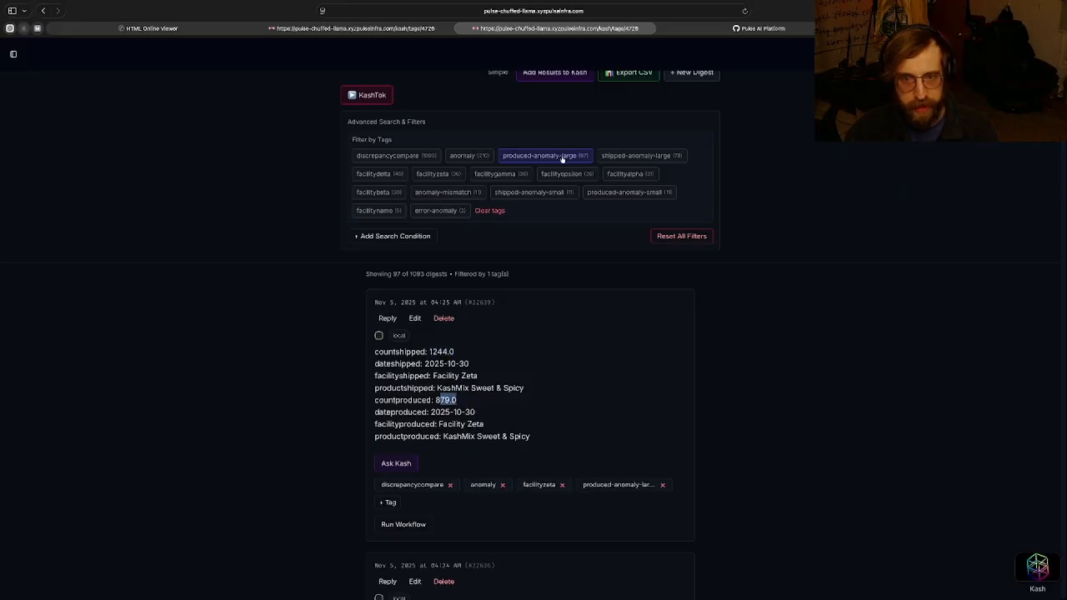
Check the produced-anomaly-small and shipped-anomaly-small digests by comparing their shipped and produced counts, and clear the tag filters
click(562, 158)
click(626, 171)
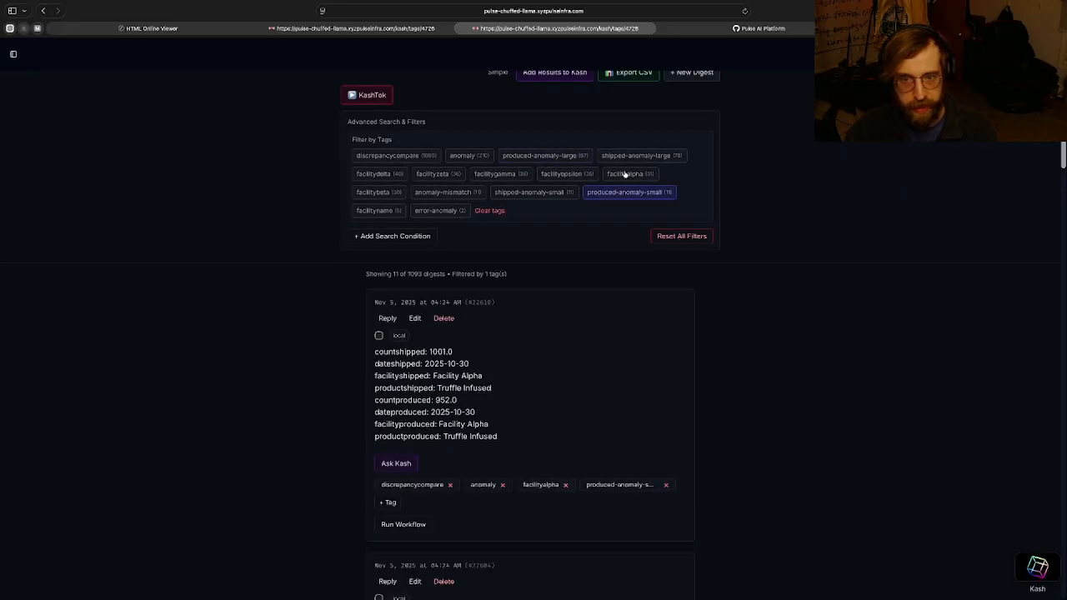
click(559, 194)
drag(453, 351, 433, 353)
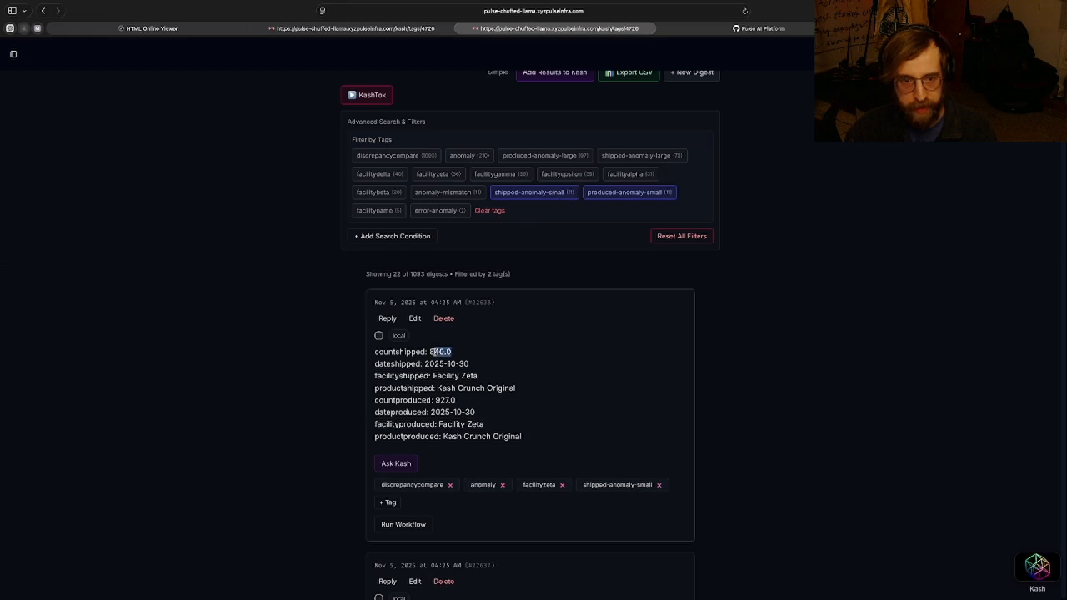
drag(457, 401, 437, 401)
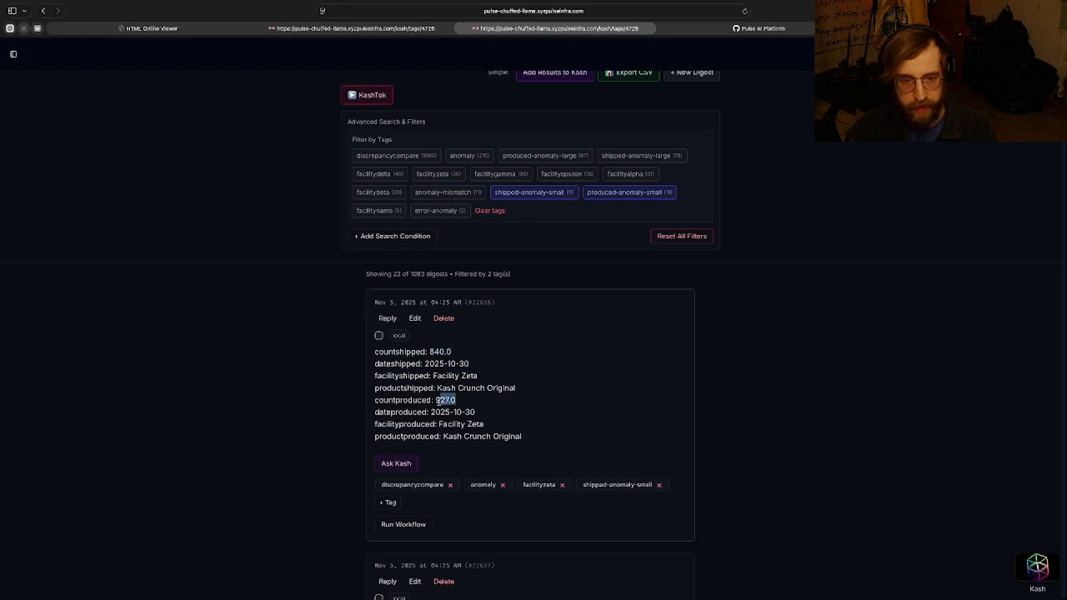
click(629, 194)
drag(401, 365, 482, 422)
click(478, 417)
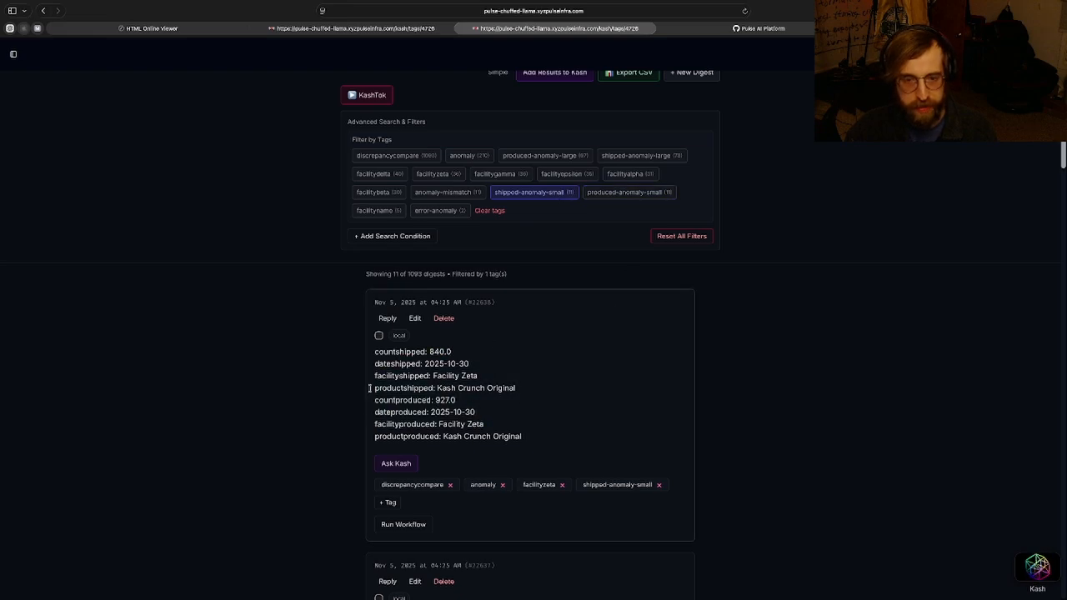
click(550, 192)
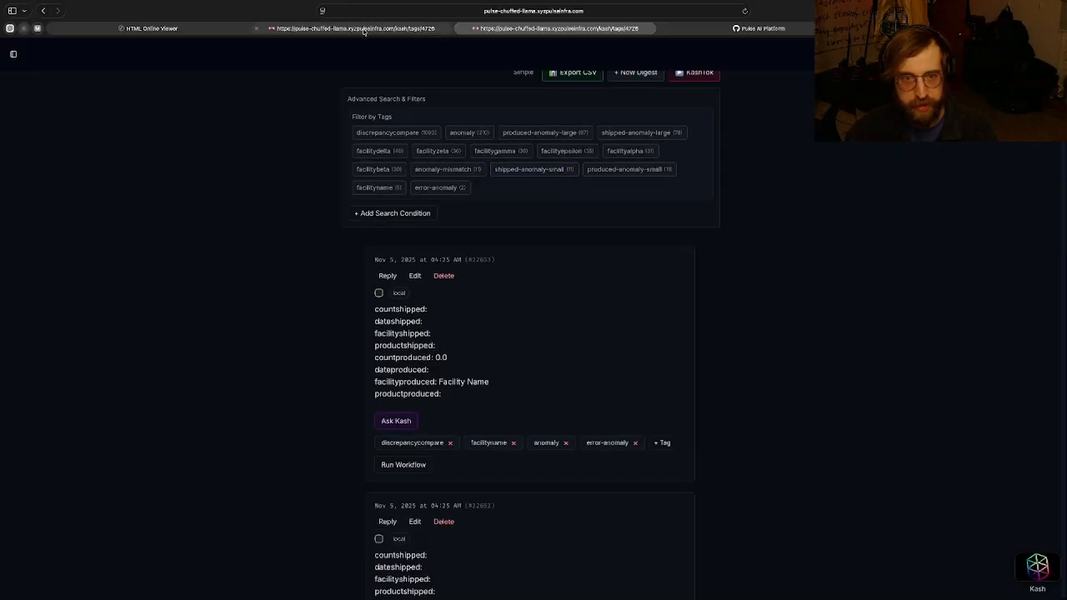
Return to the batch-run browser tab, filter the discrepancycompare digests by facilitygamma, and open the facilitygamma tag from a digest
click(363, 30)
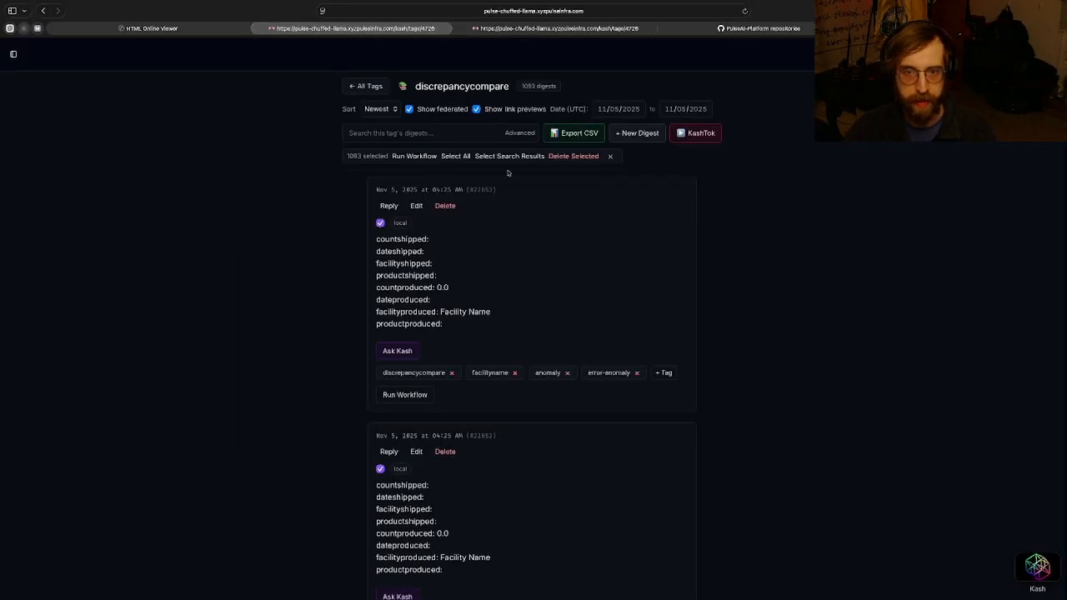
click(506, 136)
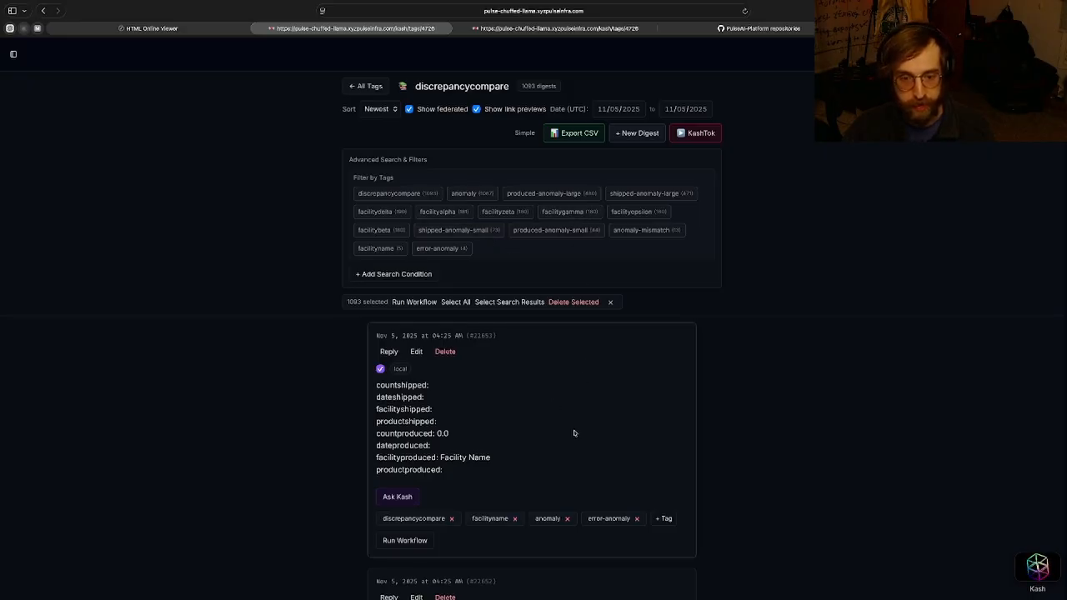
click(567, 214)
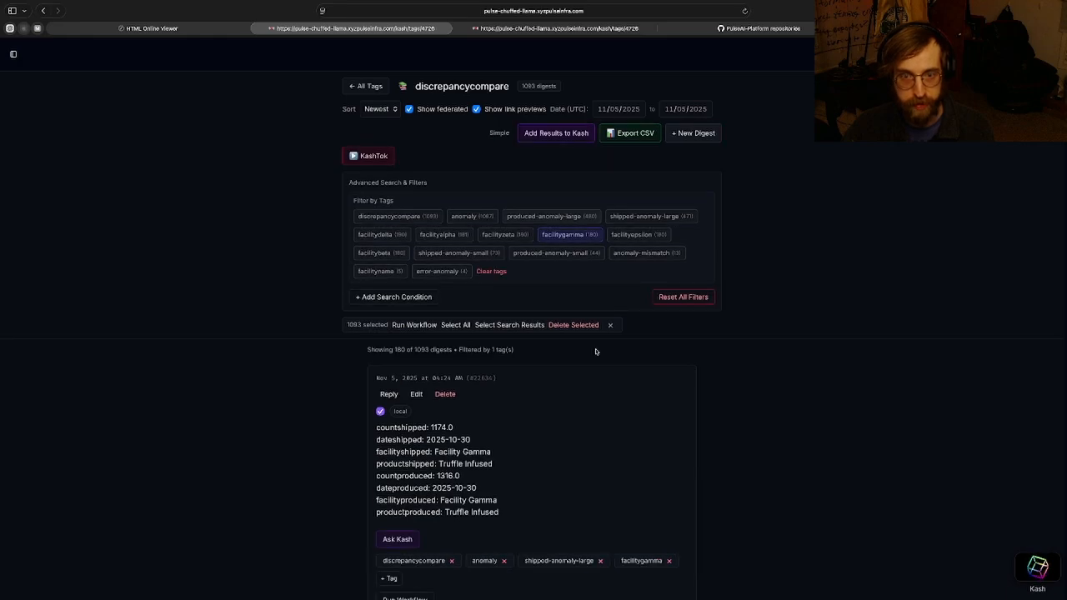
scroll(572, 474, down, 1)
click(649, 505)
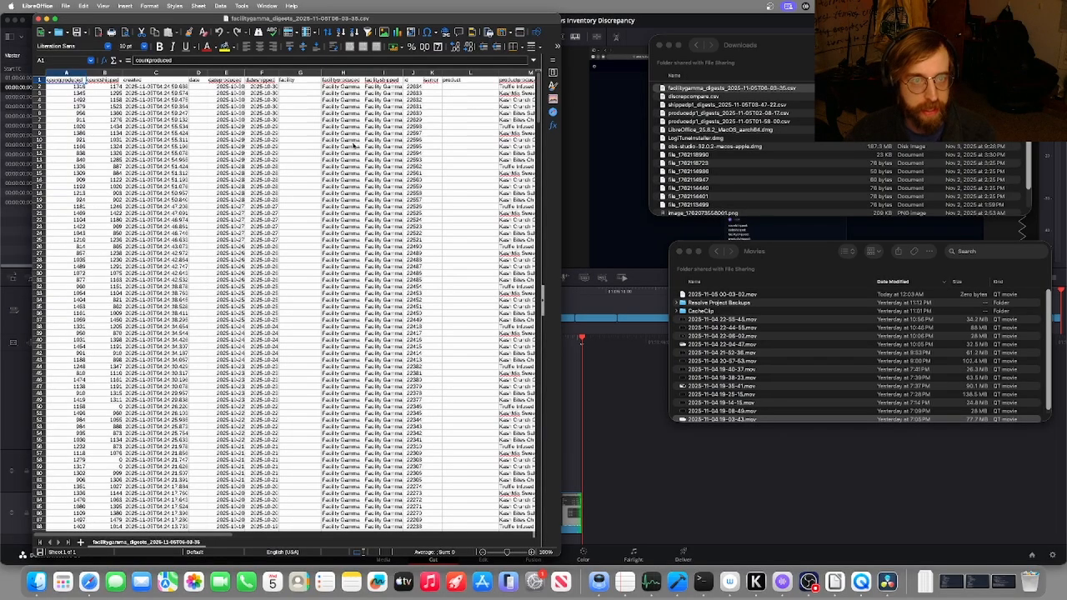
Review the data rows and tags column of the exported facilitygamma digests CSV in LibreOffice, and switch back to the browser
drag(84, 101, 492, 213)
click(363, 220)
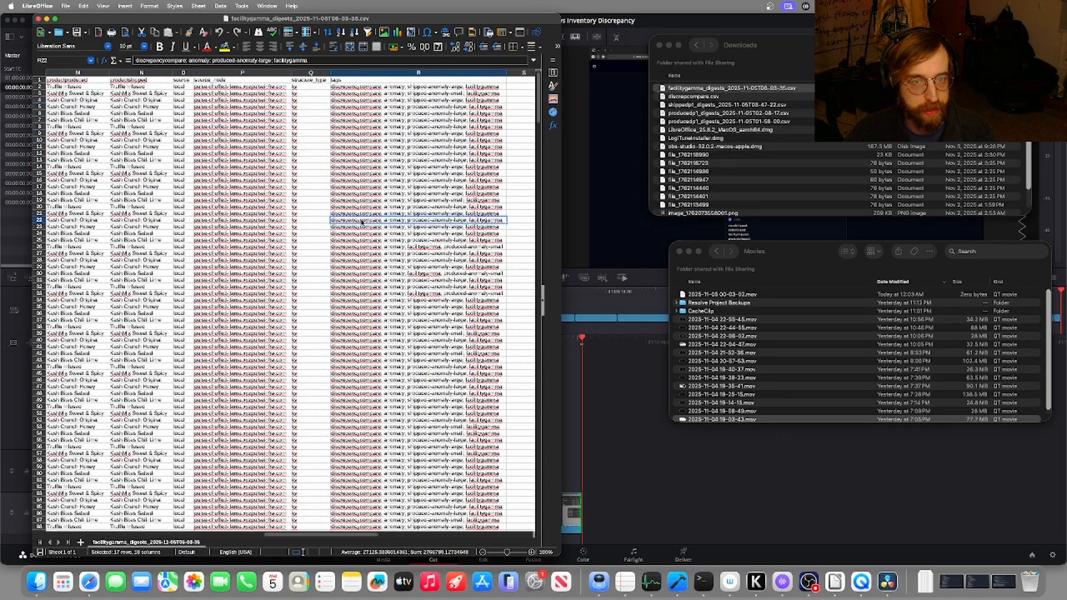
drag(417, 87, 417, 464)
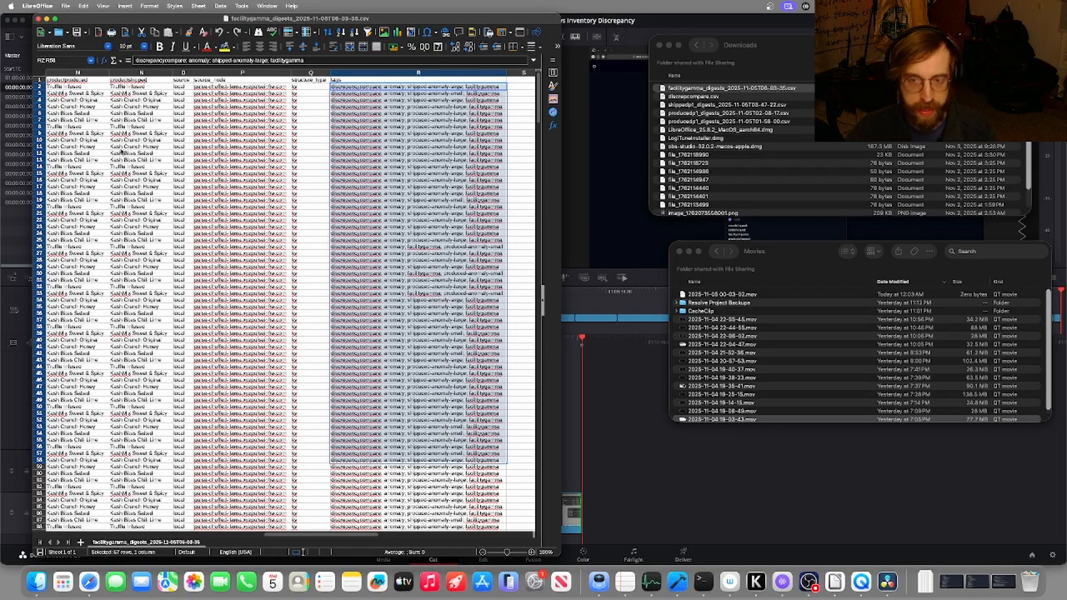
key(ctrl+Right)
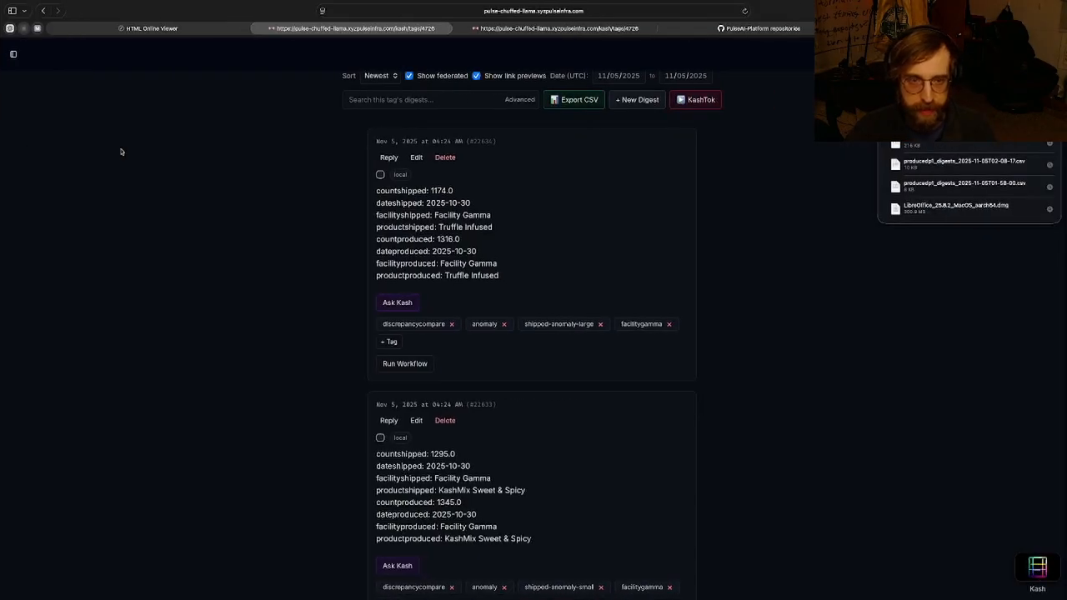
click(178, 334)
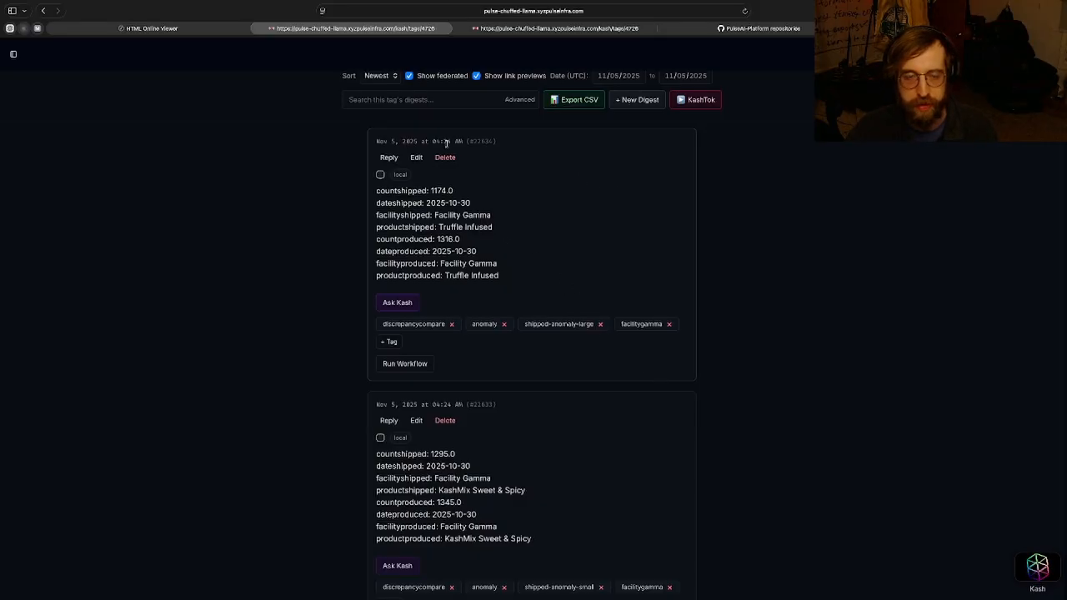
scroll(446, 144, down, 1)
scroll(392, 155, up, 2)
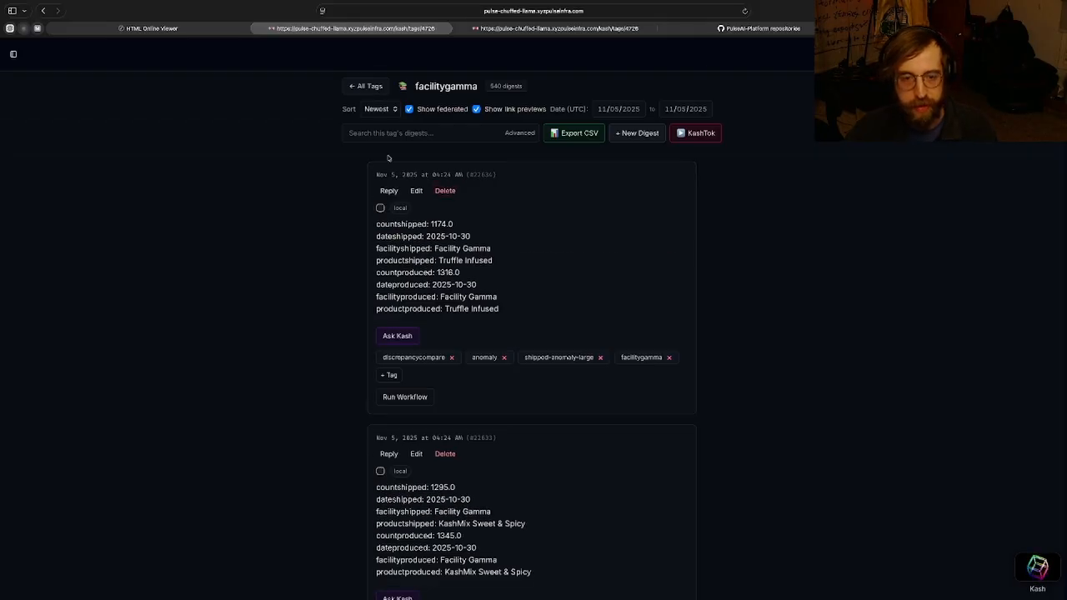